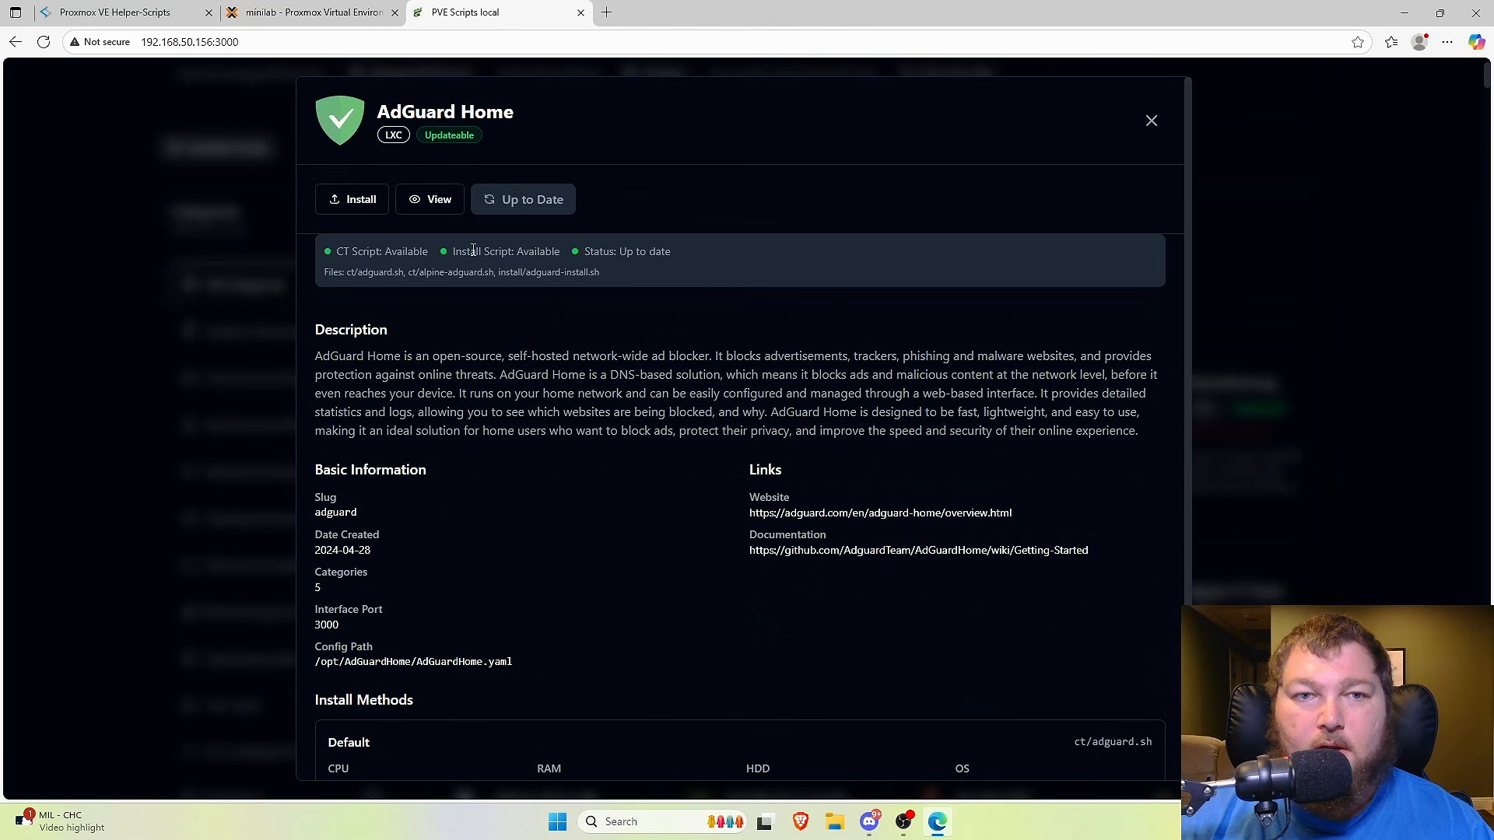
Close the AdGuard Home script details and return to the full script list
left_click(1343, 252)
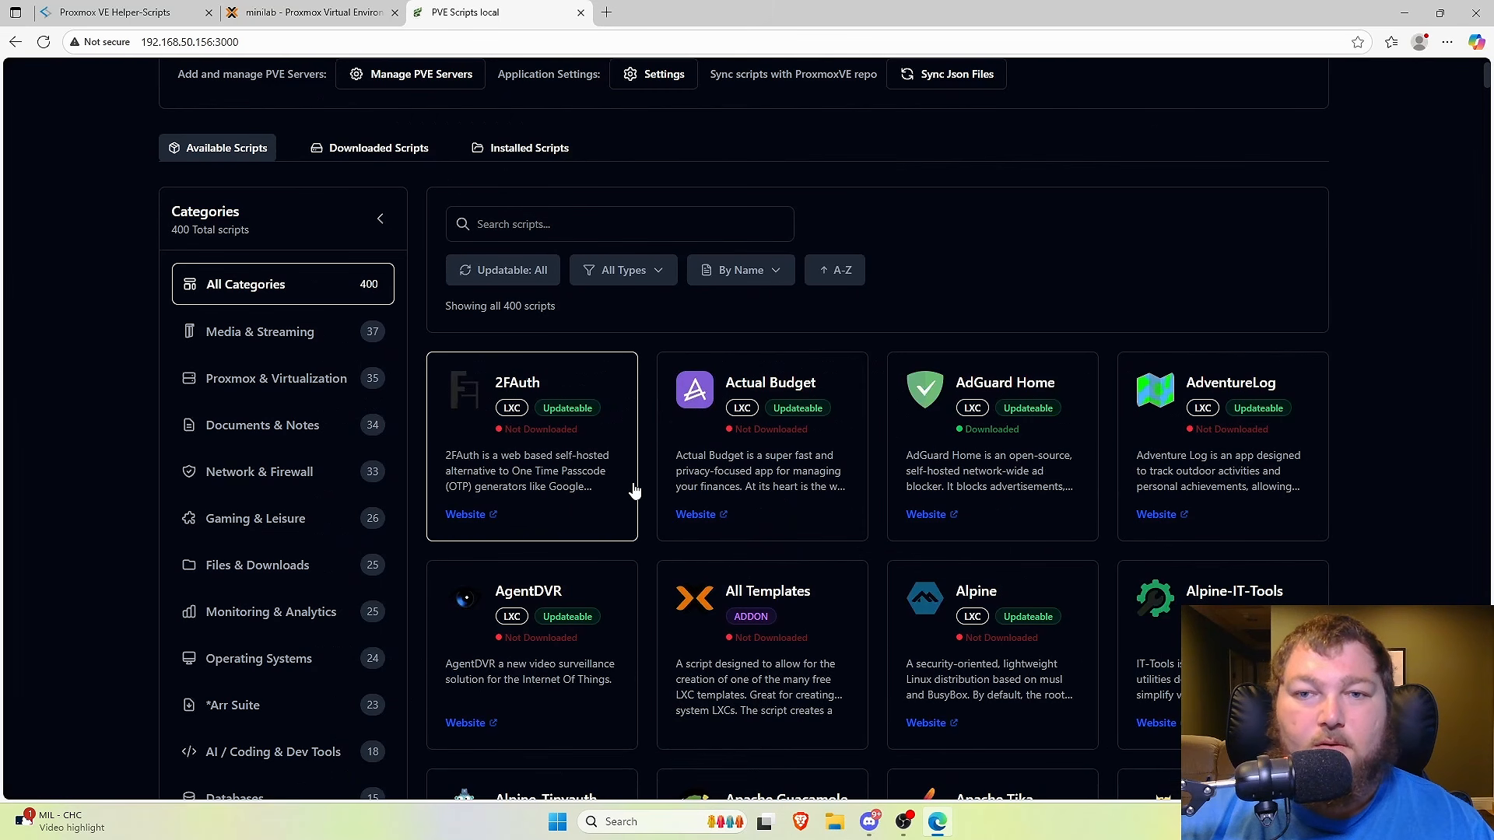
scroll(633, 514, "up", 2)
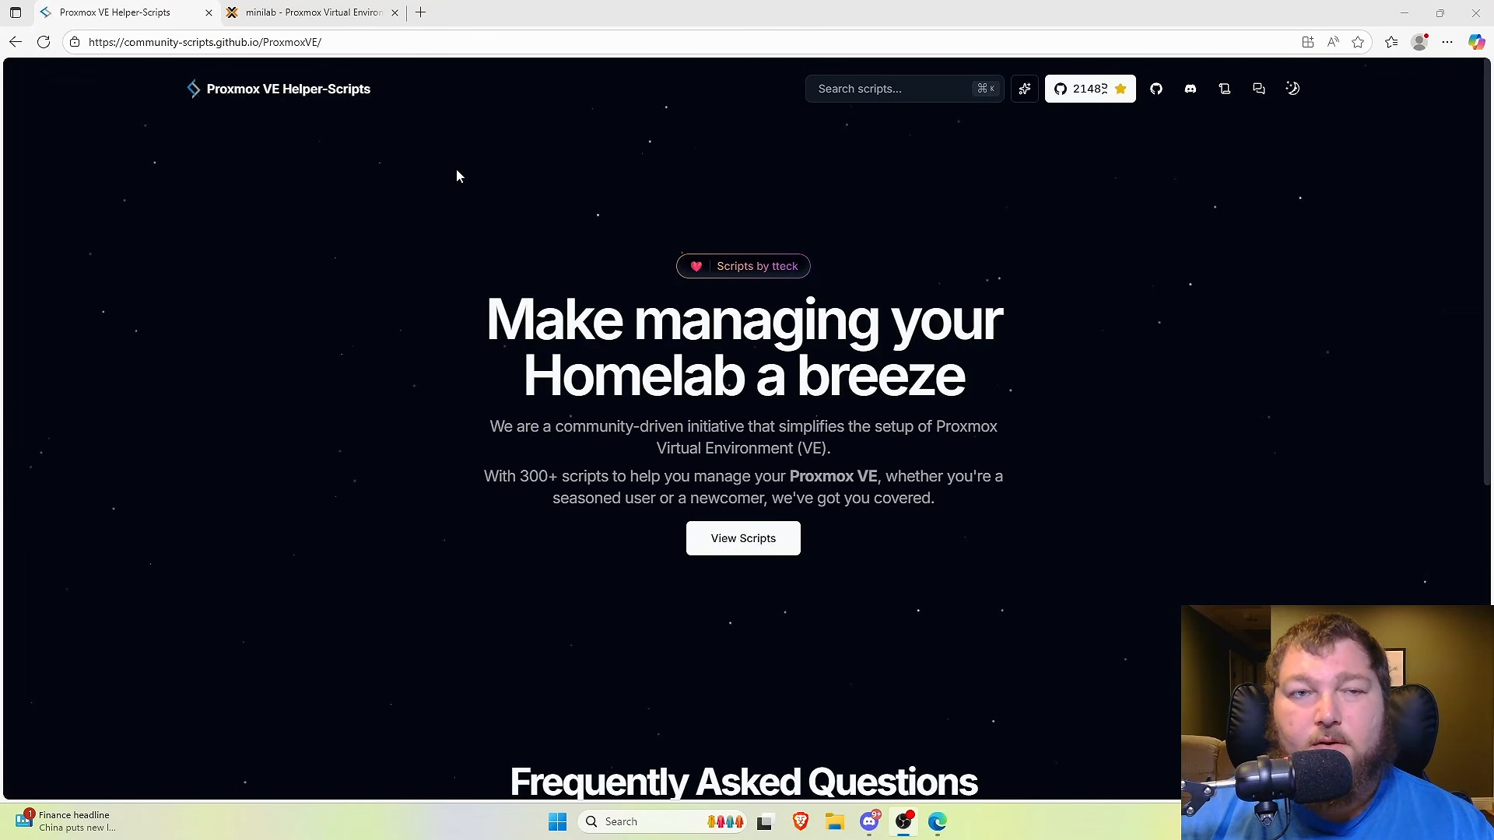
Open the PVEScriptsLocal script in the Proxmox & Virtualization category of Proxmox VE Helper-Scripts and copy its GitHub install command
left_click(755, 540)
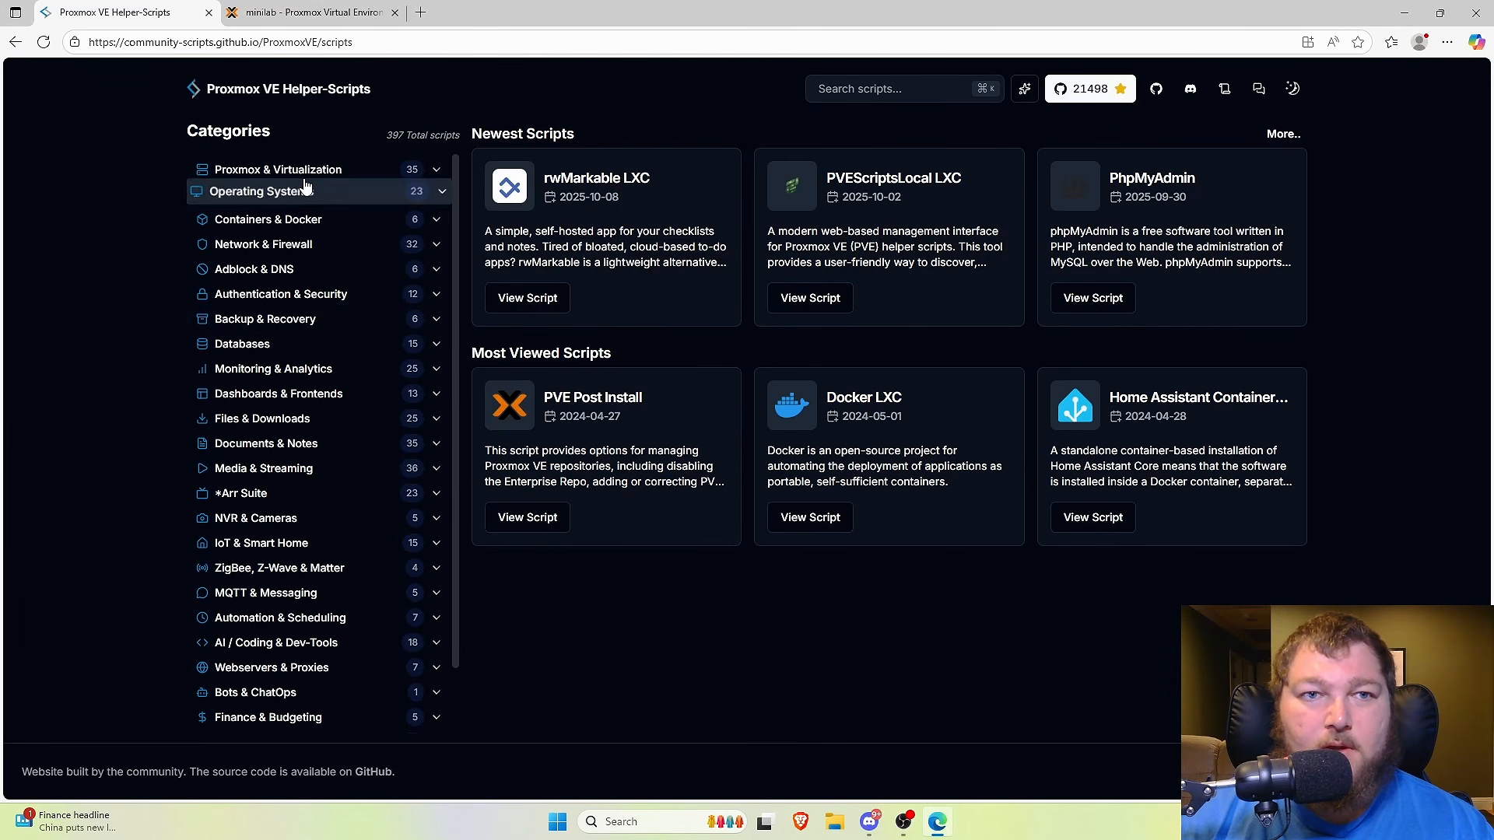
left_click(286, 179)
scroll(343, 505, "down", 5)
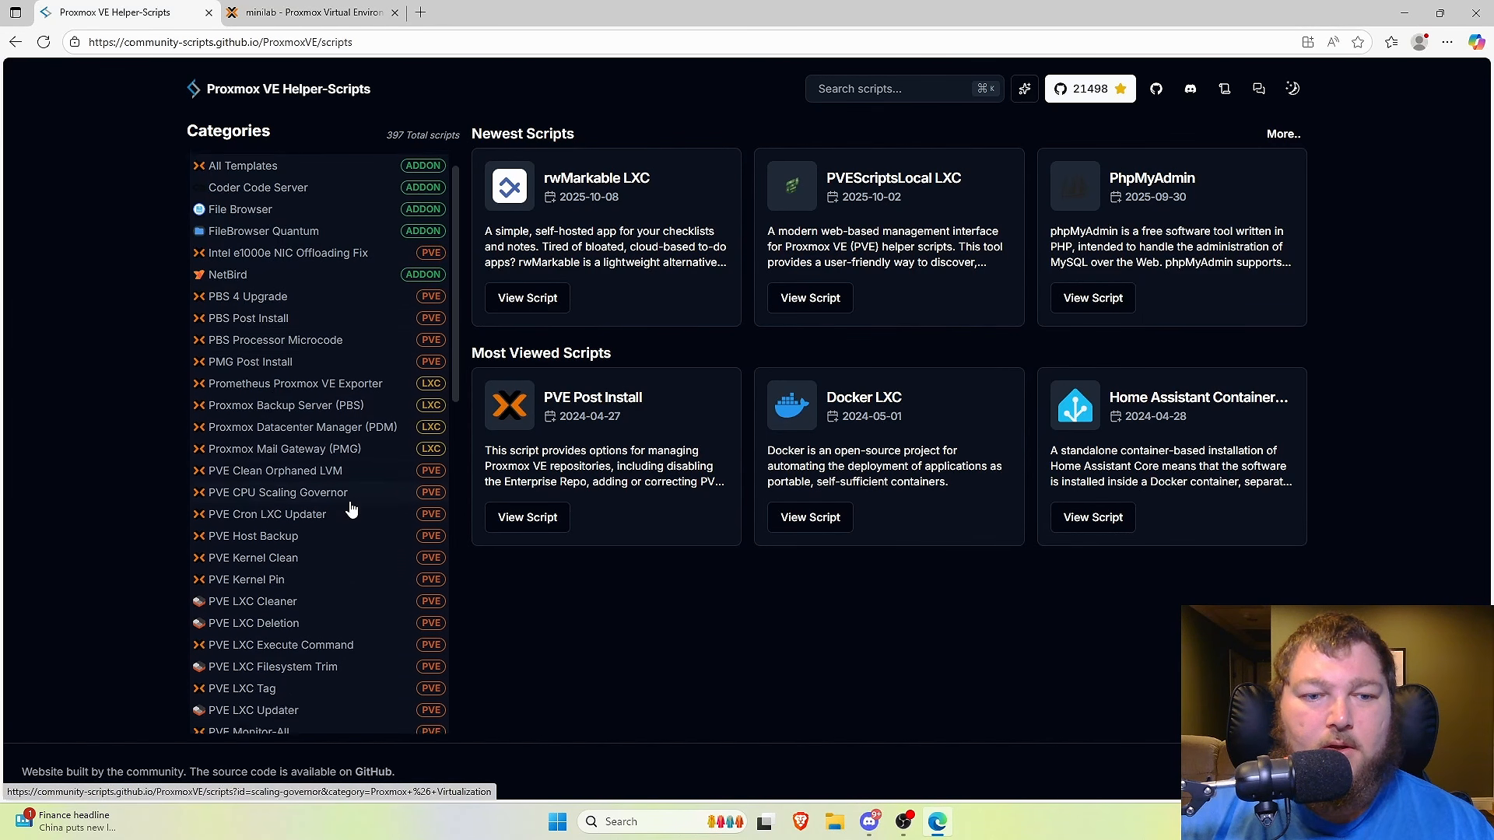
scroll(343, 509, "down", 3)
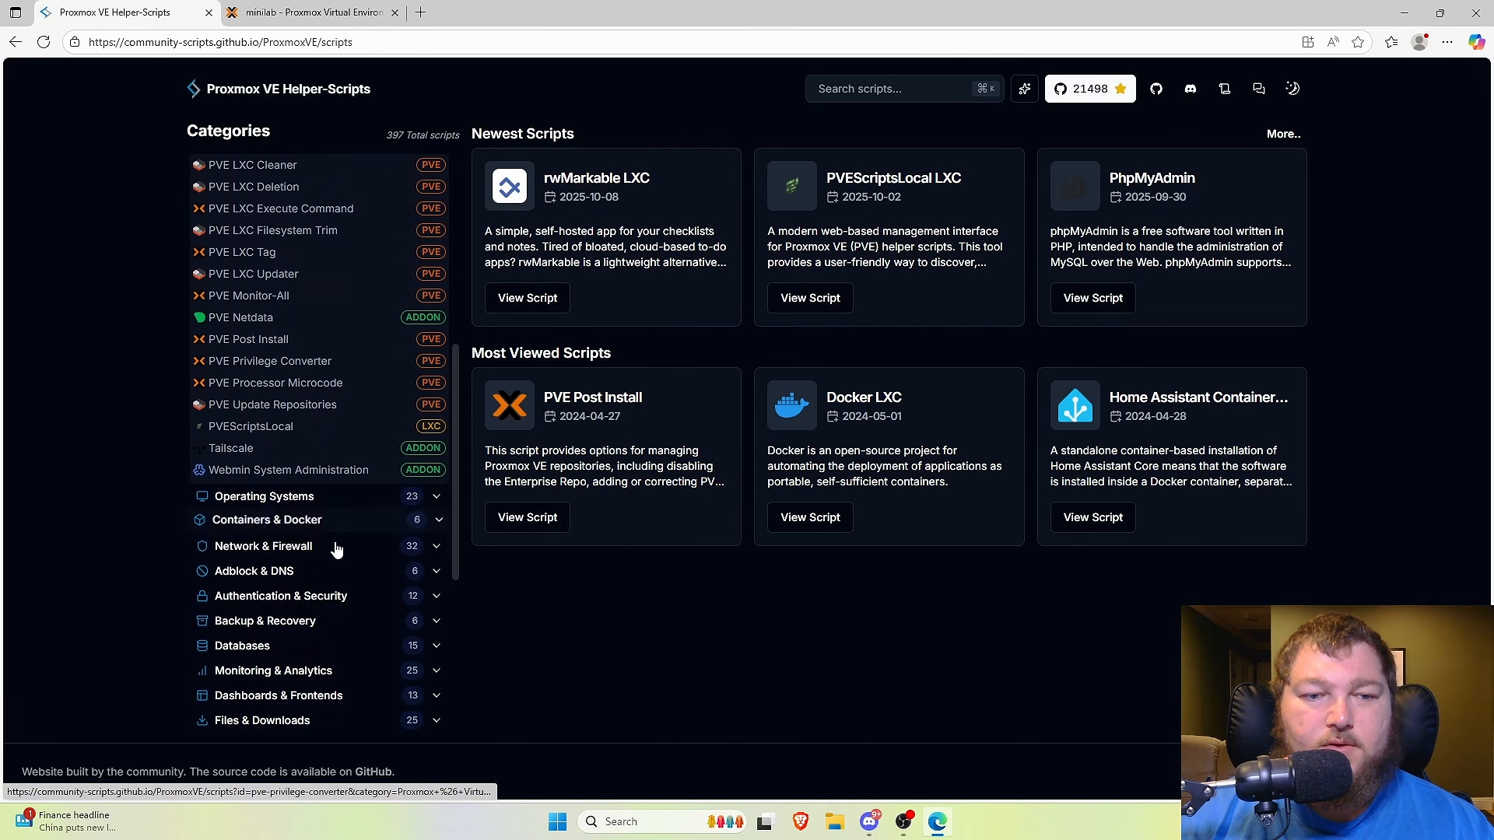
left_click(250, 428)
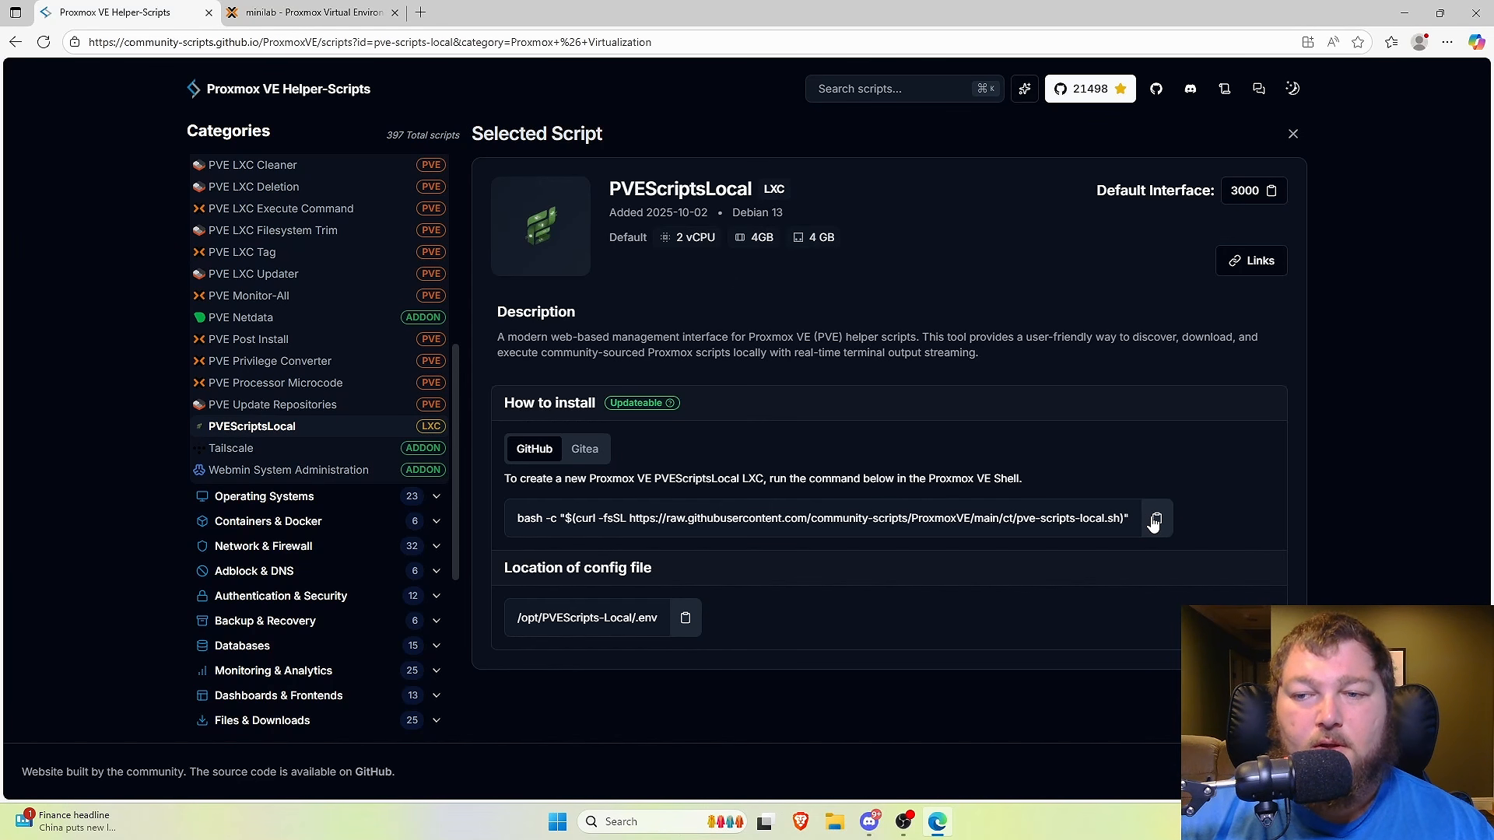
mouse_move(620, 407)
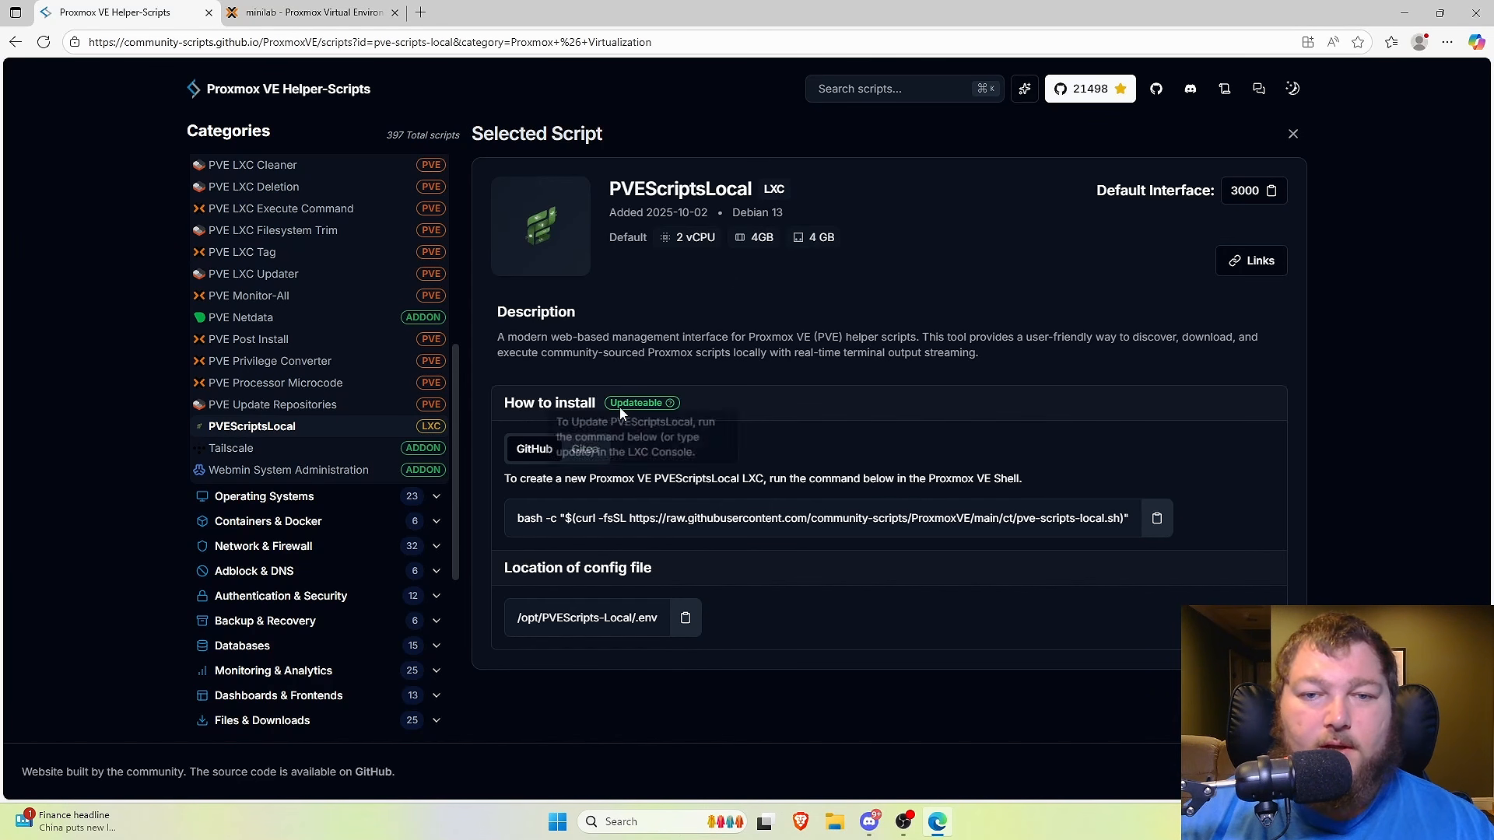
Switch to the Proxmox Virtual Environment, expand the barminetech node, open its shell, and reposition and enlarge the console window
key("ctrl+Tab")
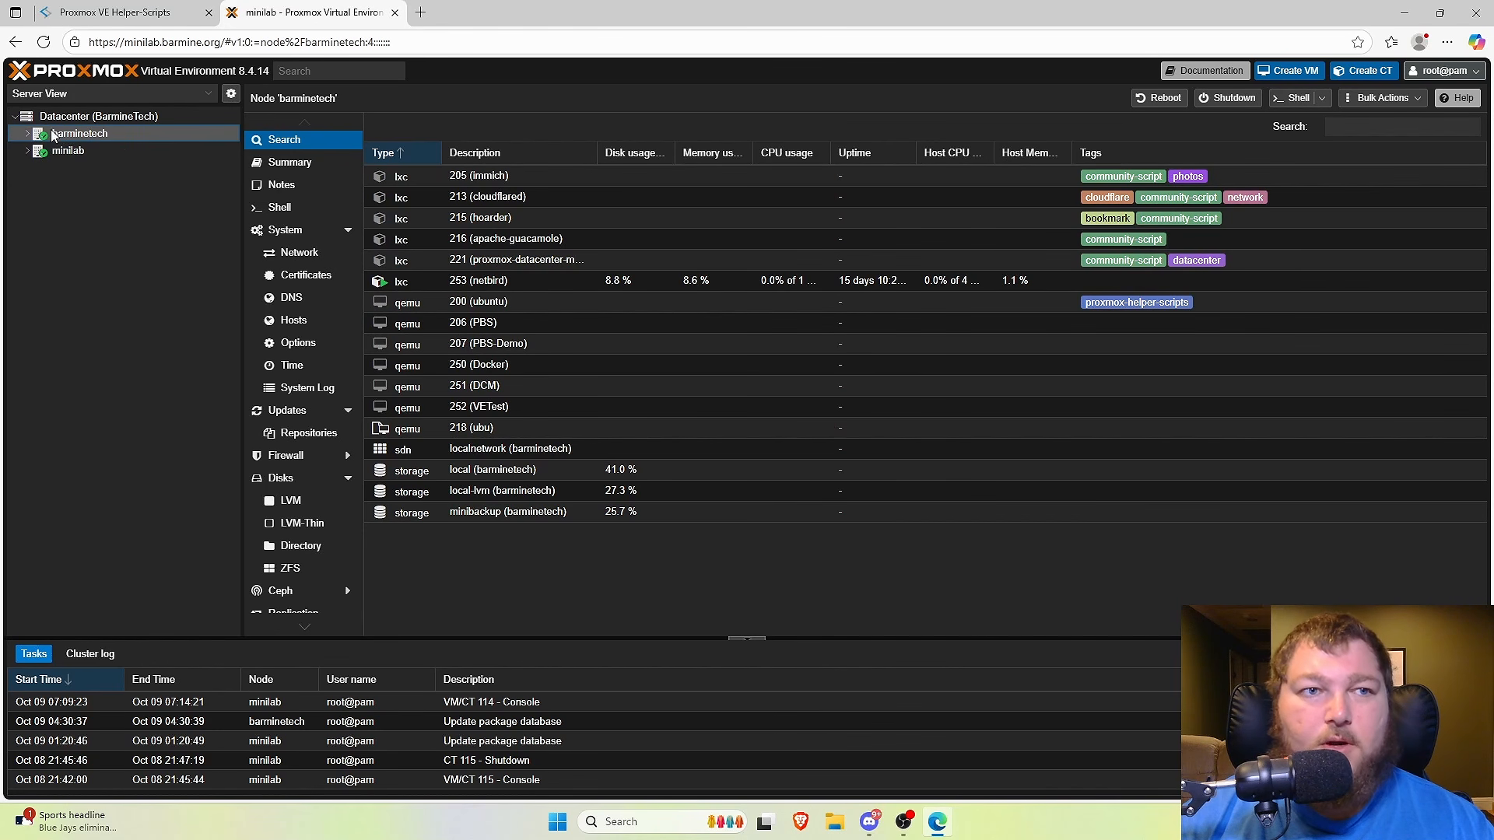
left_click(28, 135)
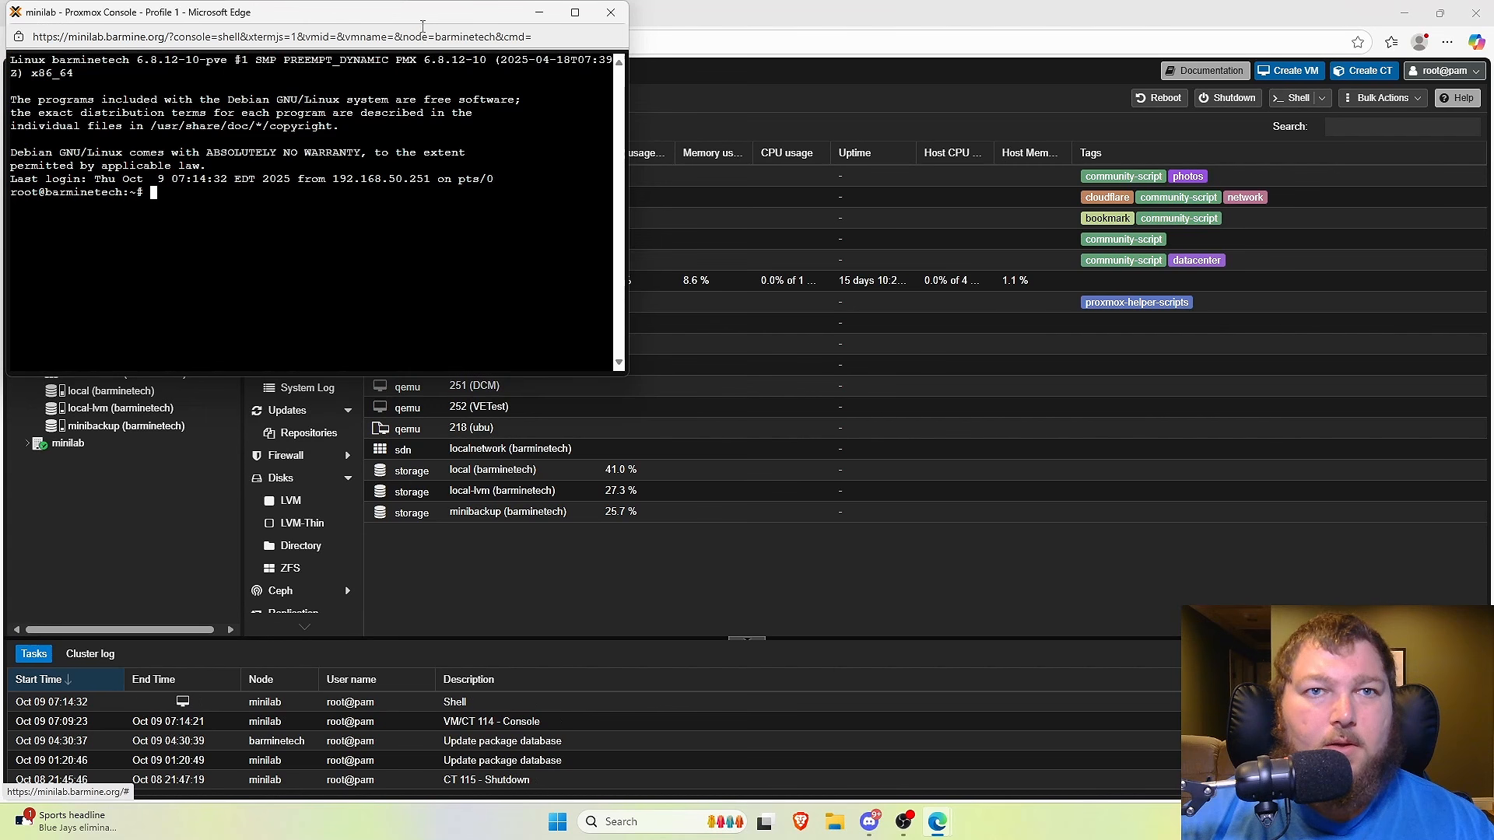
left_click_drag(422, 27, 689, 95)
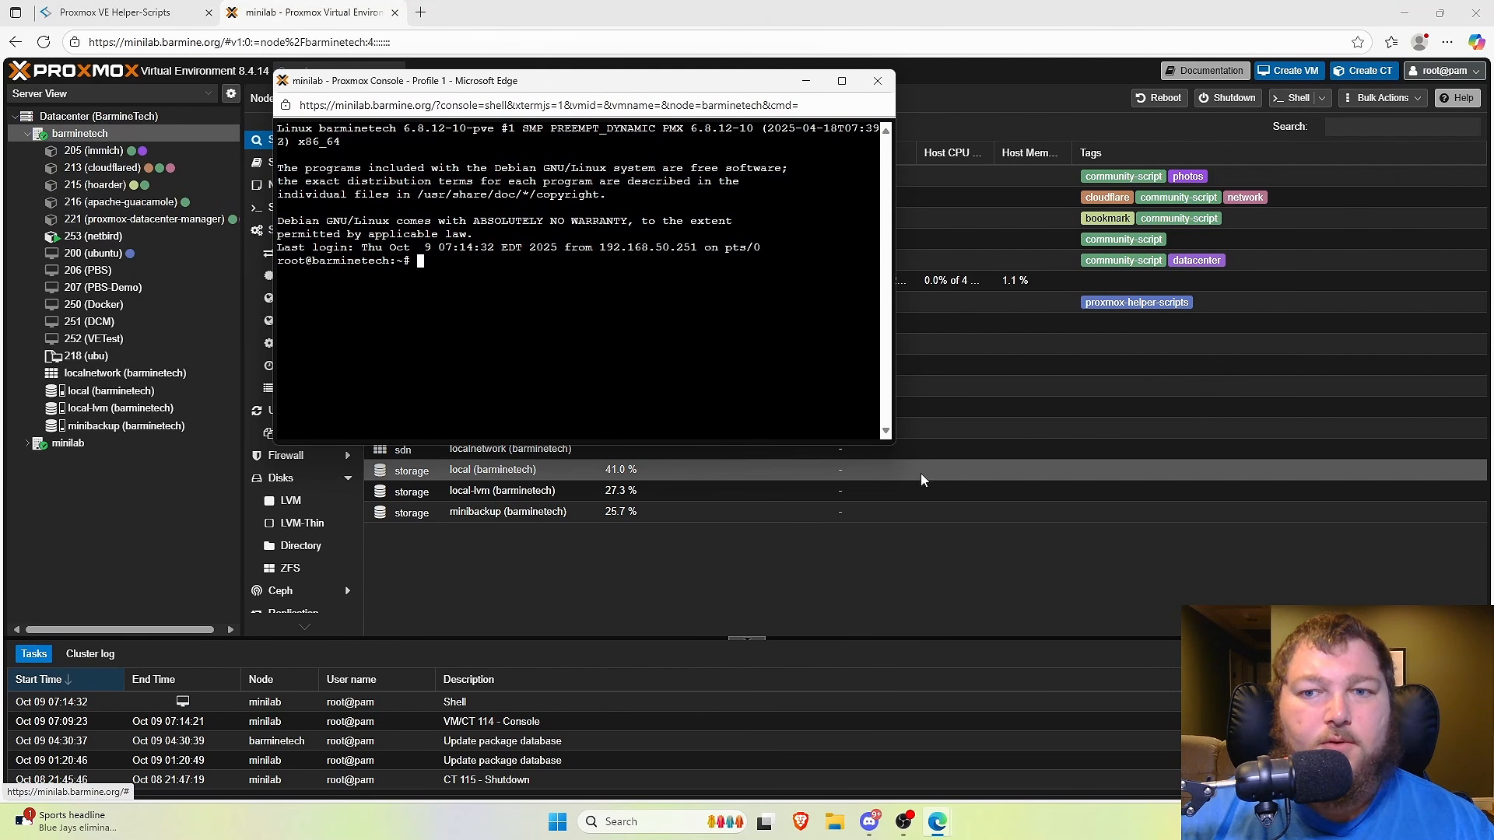
left_click_drag(895, 450, 1117, 589)
Try to create the PVE-Scripts-Local container by running the copied install command with Default Settings, and inspect the output
right_click(538, 314)
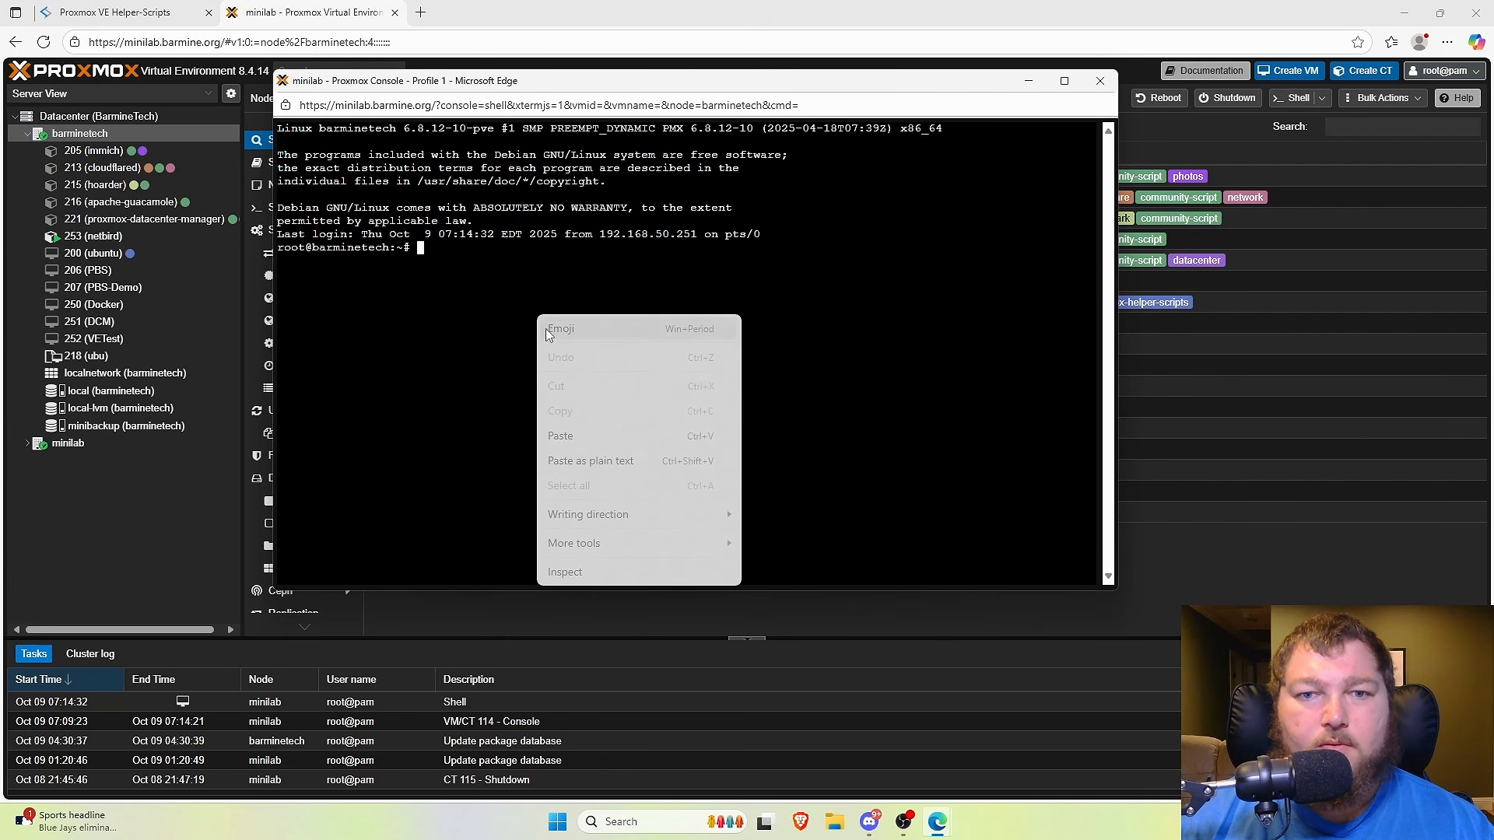
left_click(636, 436)
key("Return")
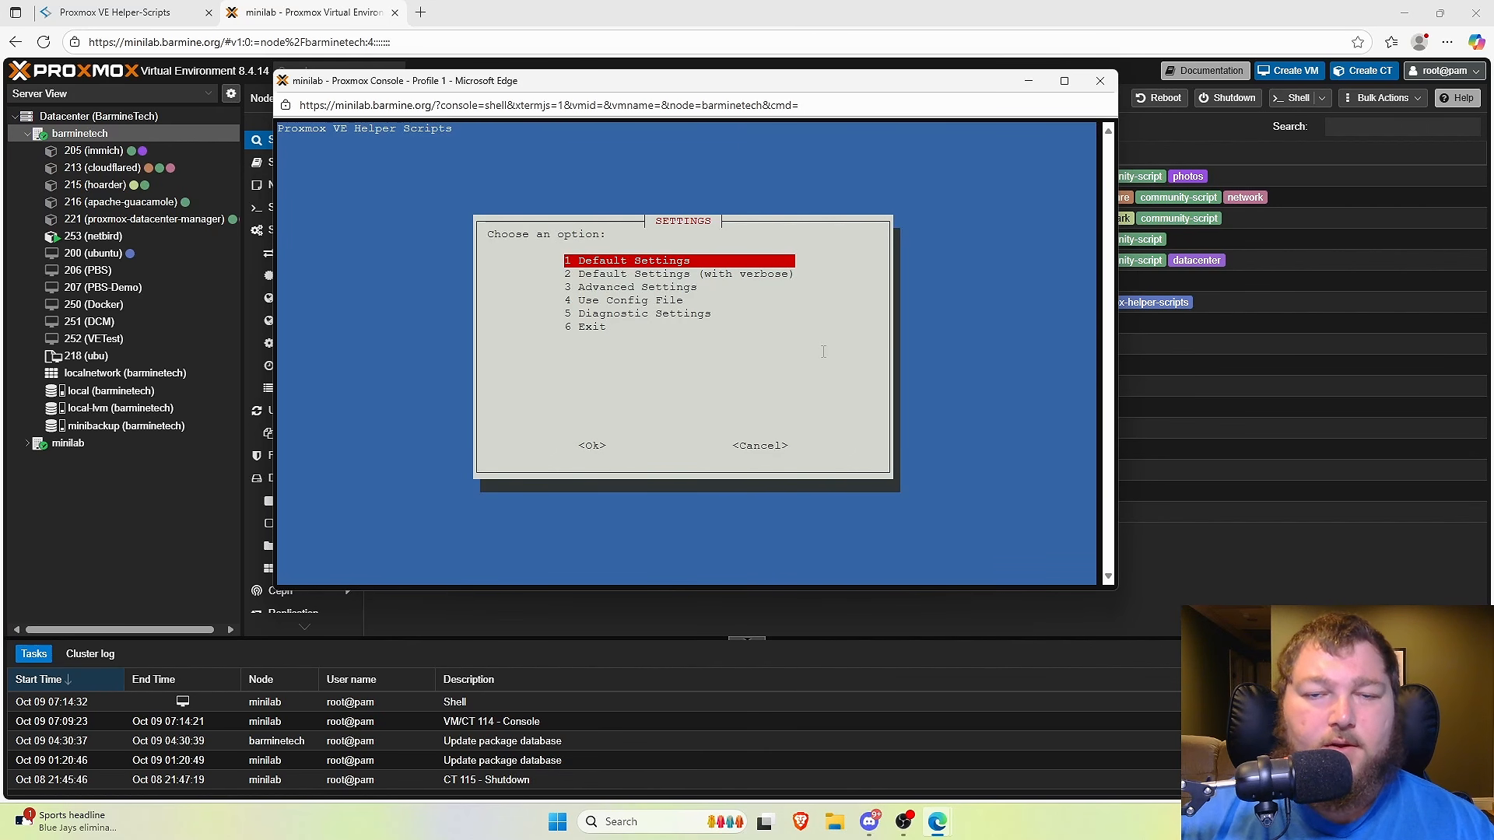
key("Return")
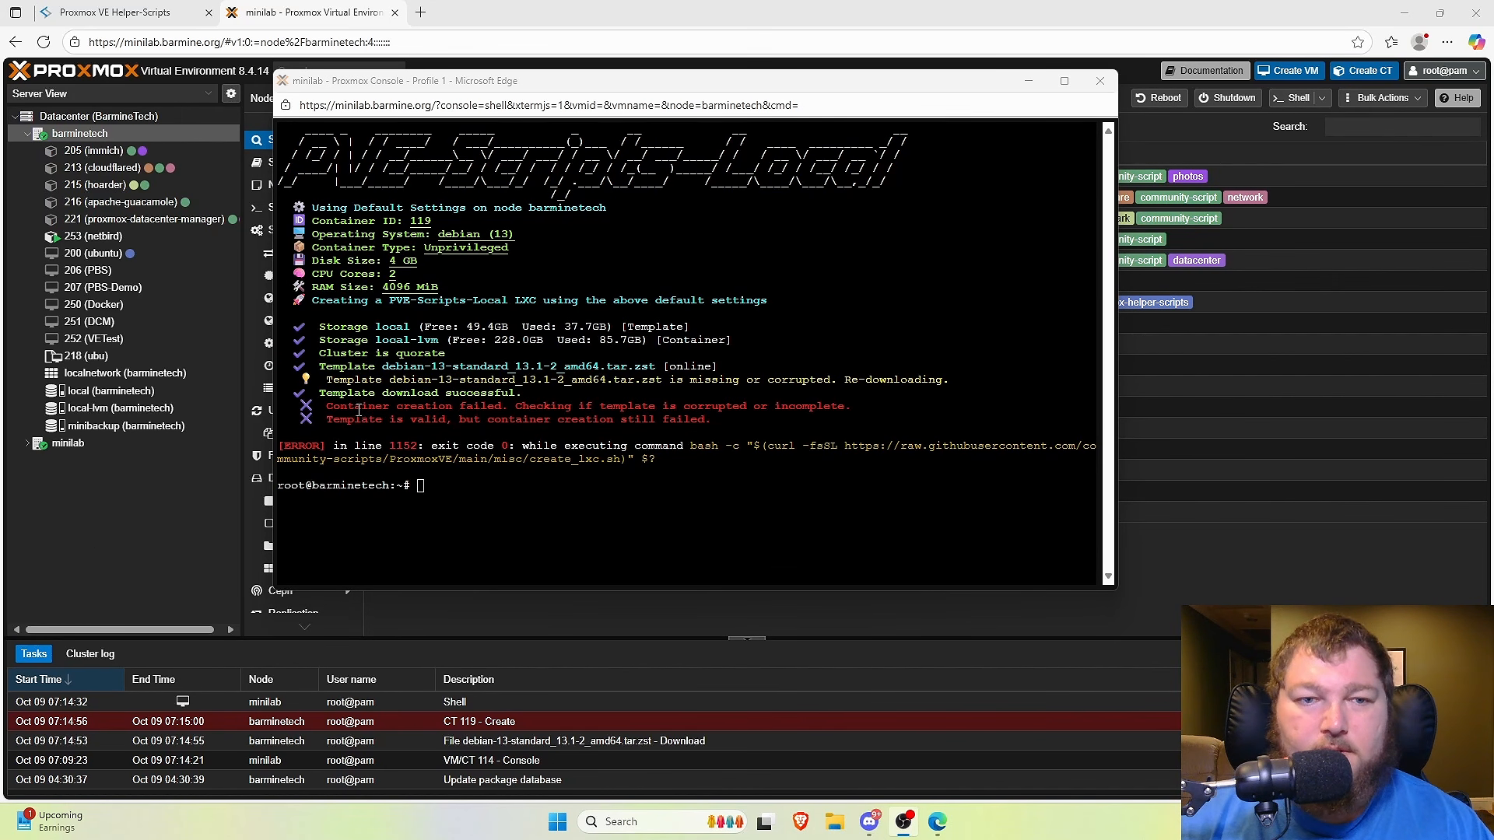
left_click_drag(340, 408, 775, 418)
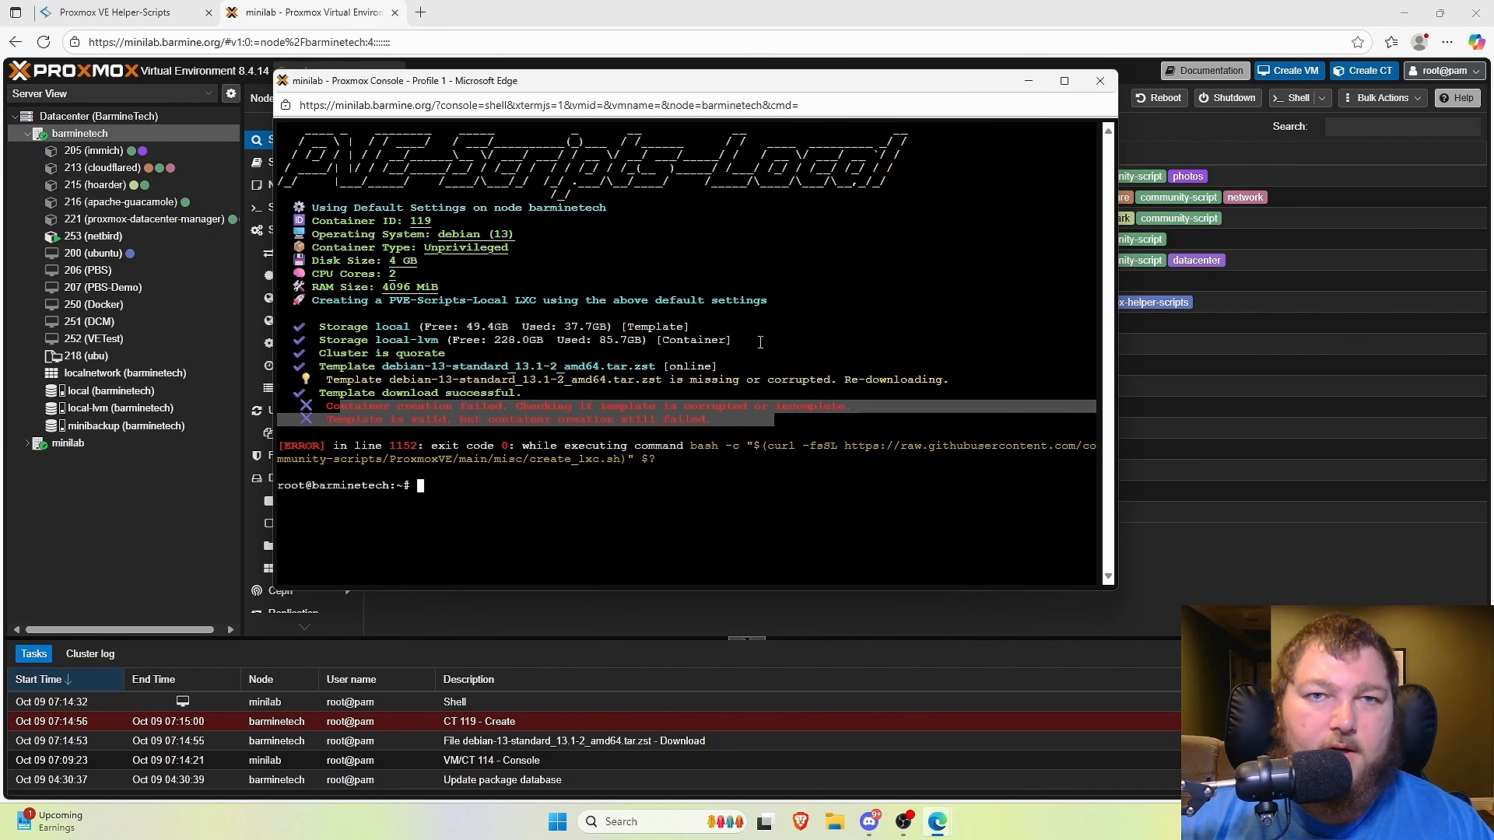
Upgrade the packages on the barminetech node and dismiss the package database task viewer
left_click(1042, 81)
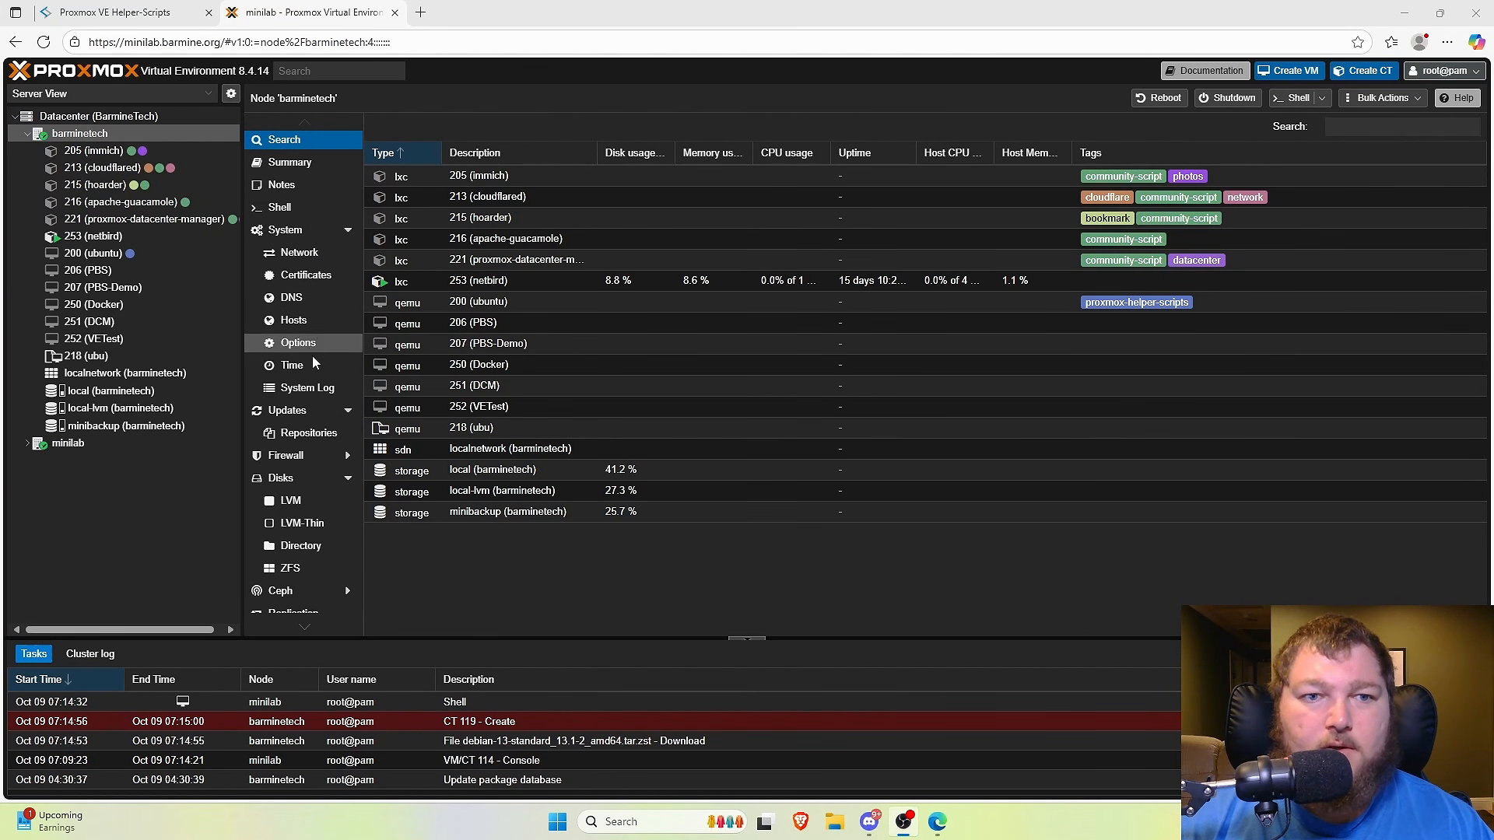
left_click(313, 412)
left_click(480, 126)
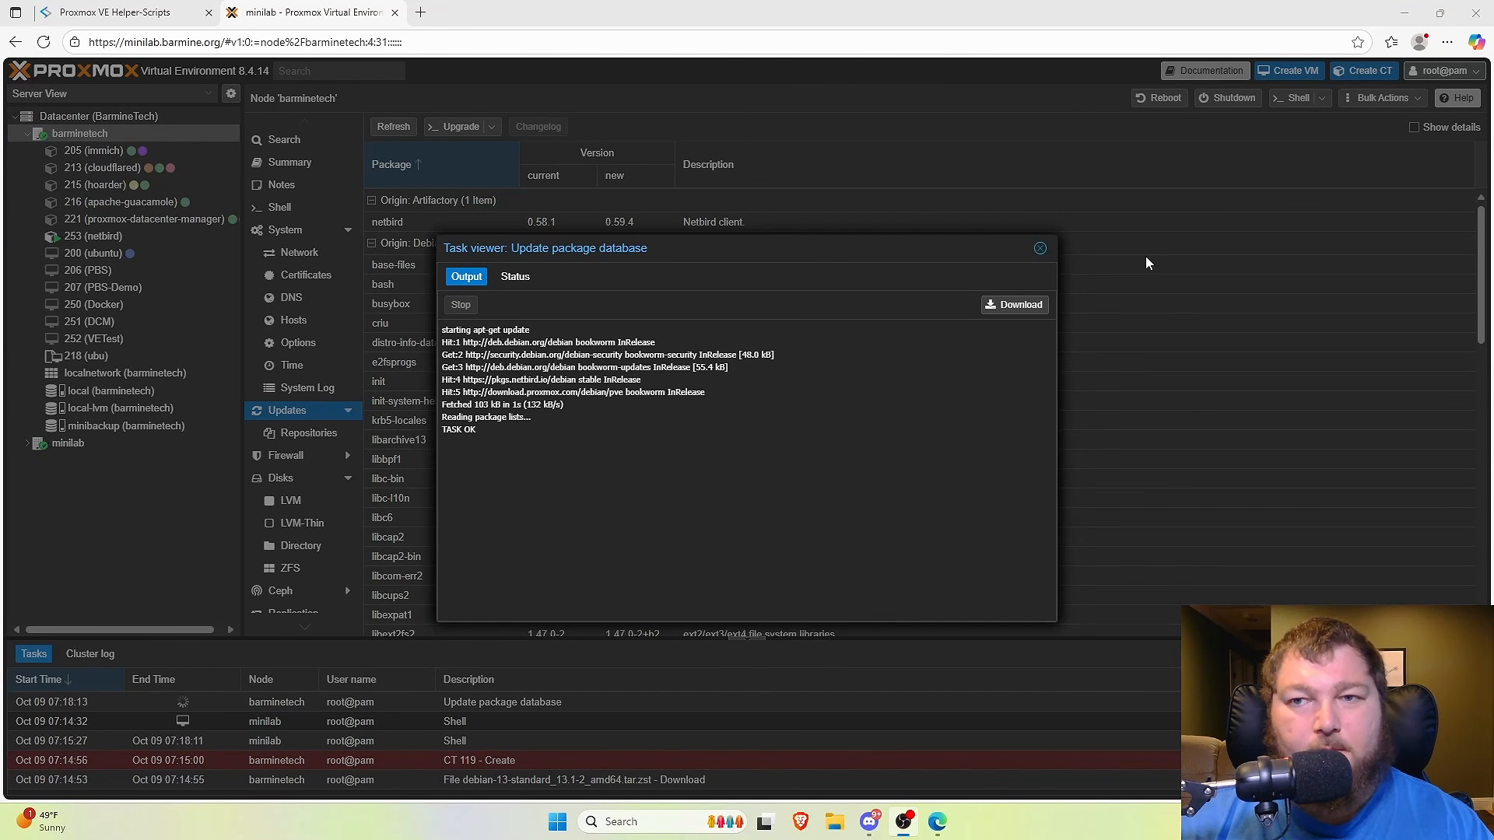
left_click(1040, 249)
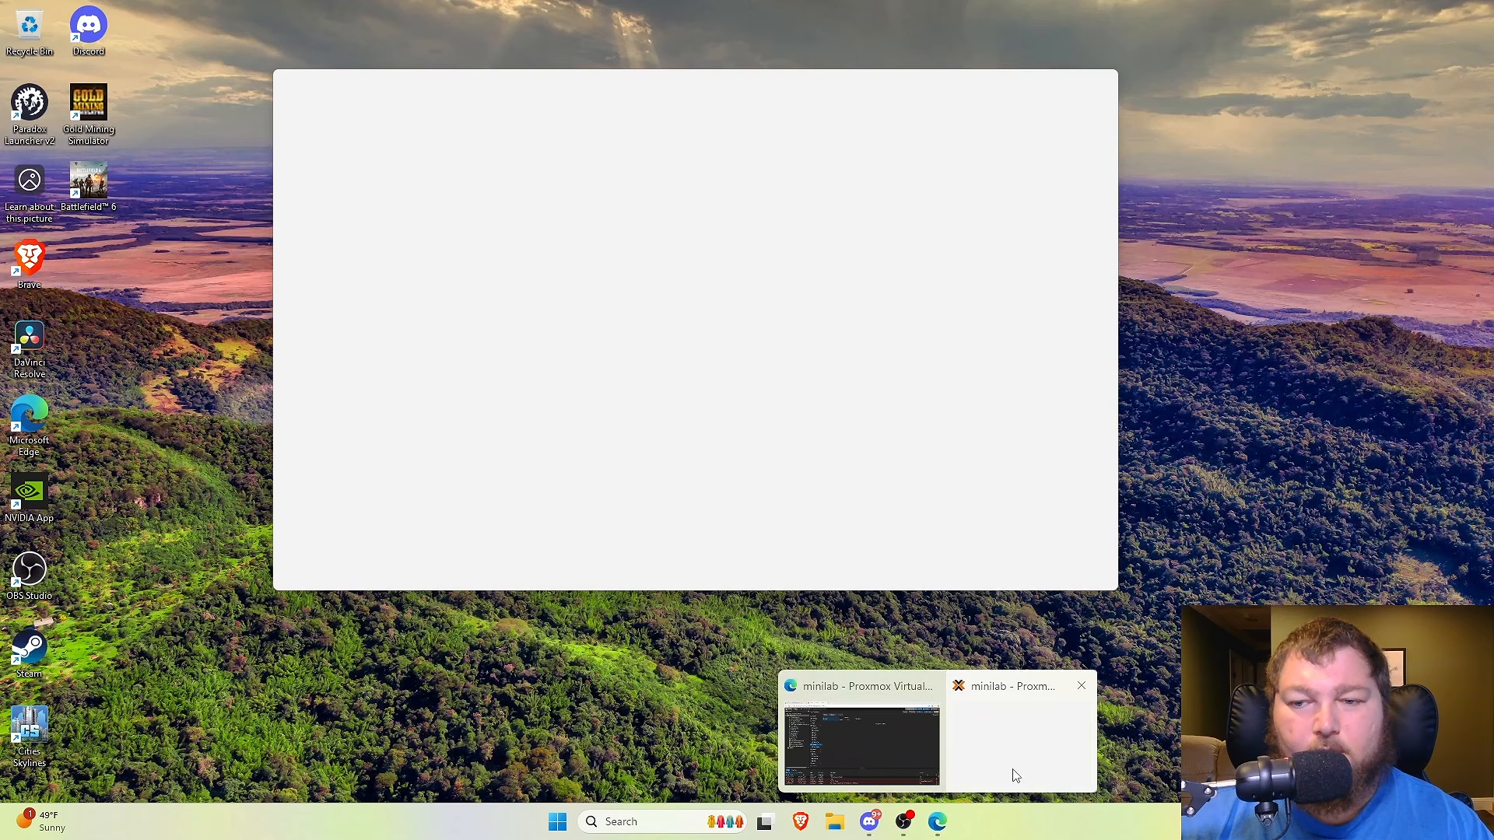
Return to the node's console and rerun the pve-scripts-local.sh install command with Default Settings
left_click(1013, 770)
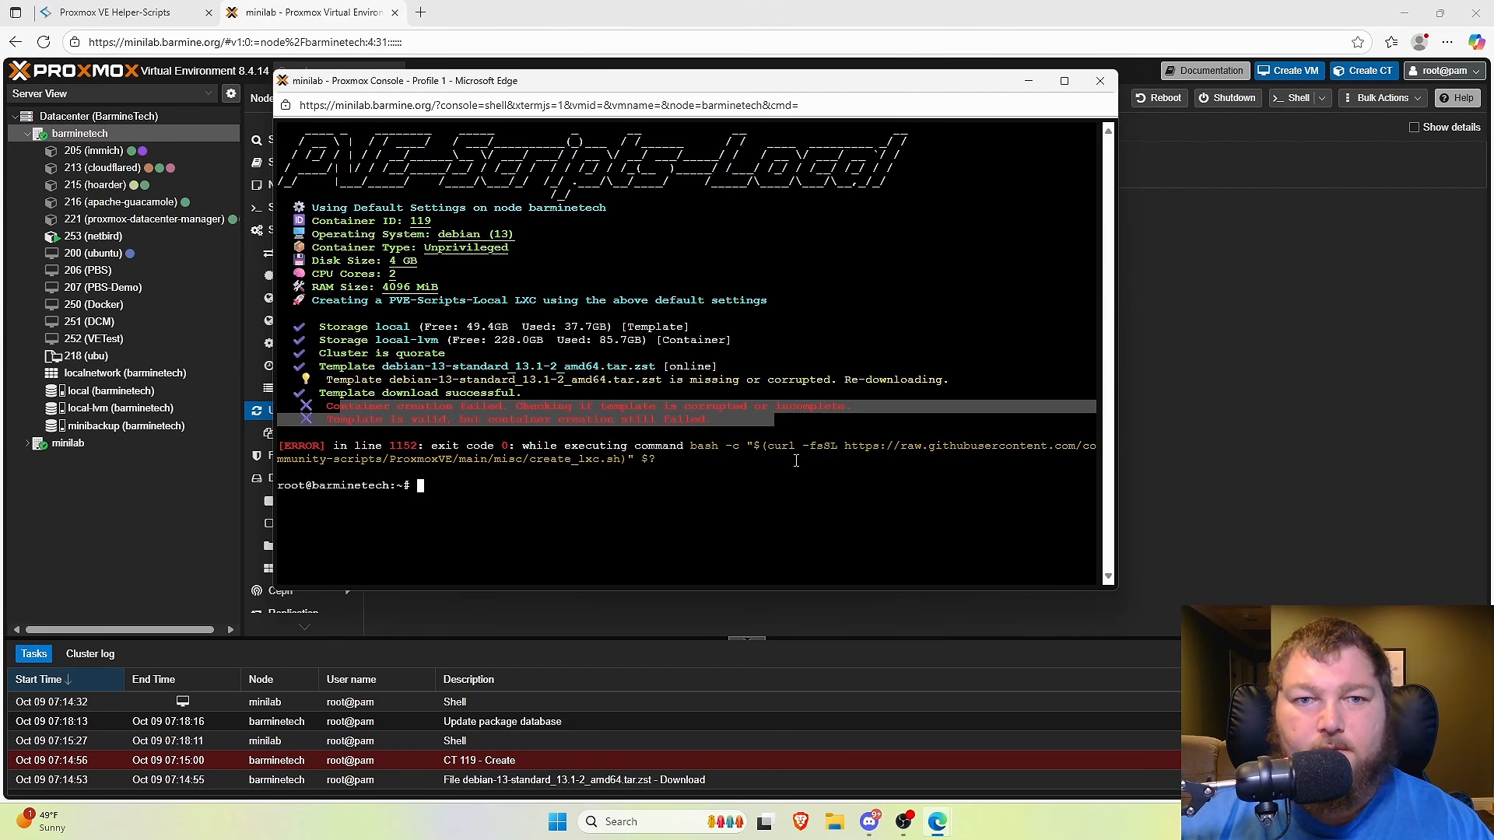
type("bash -c \"$(curl -fsSL https://raw.githubusercontent.com/community-scripts/ProxmoxVE/main/ct/pve-scripts-local.sh)\"")
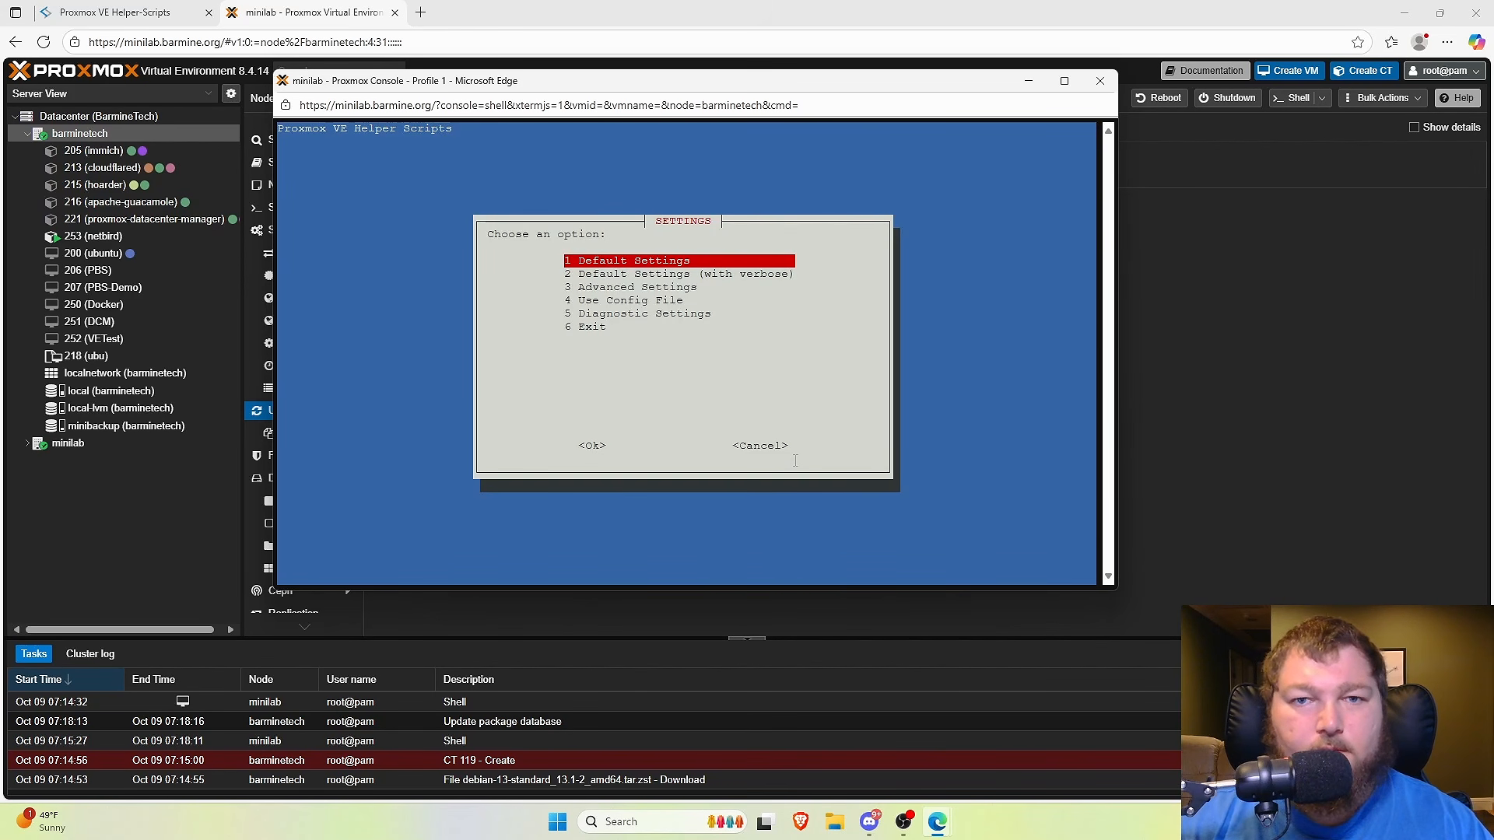
key("Return")
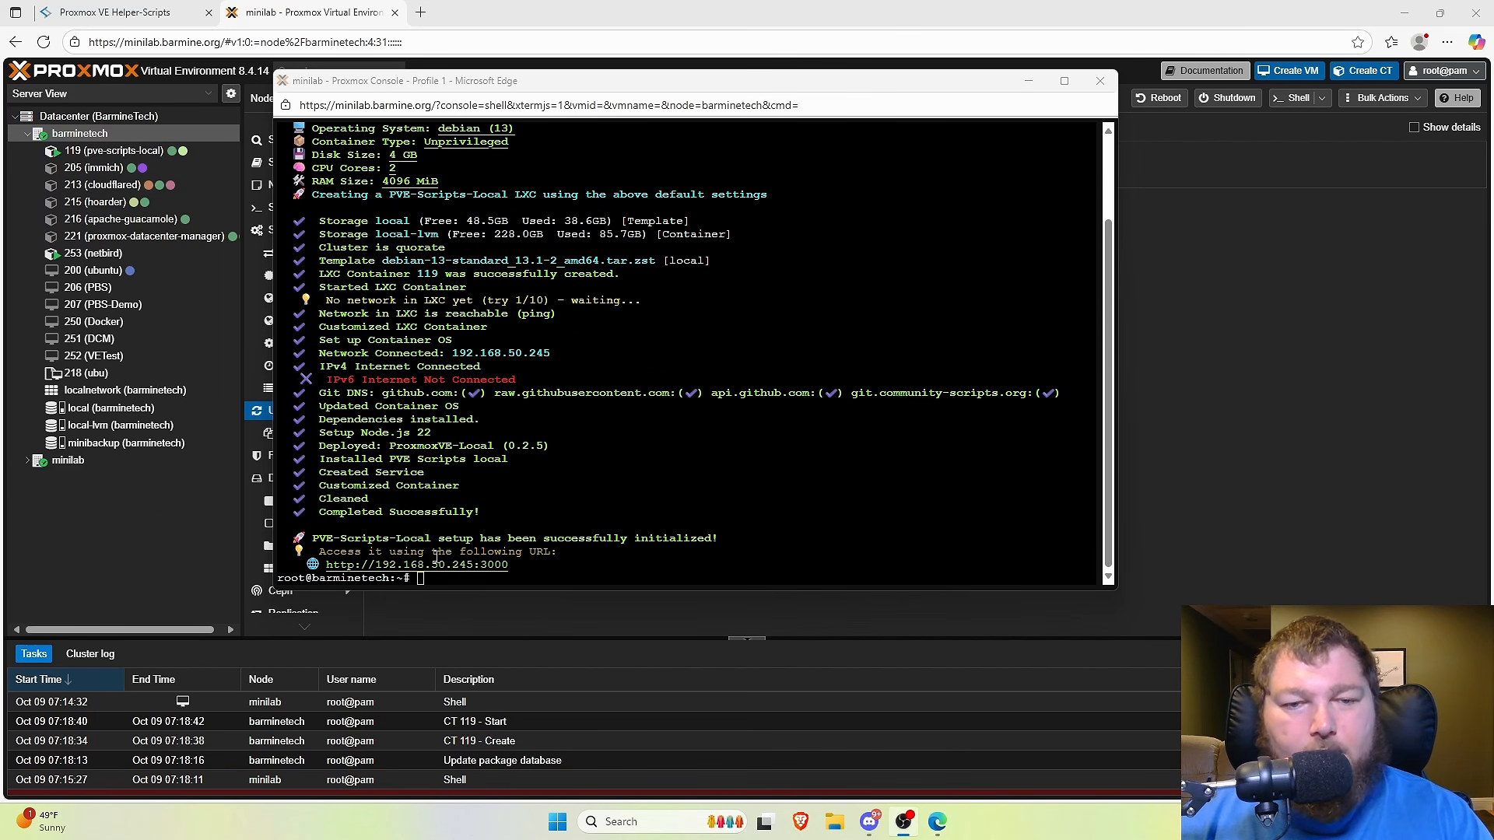
left_click_drag(515, 565, 341, 572)
right_click(340, 568)
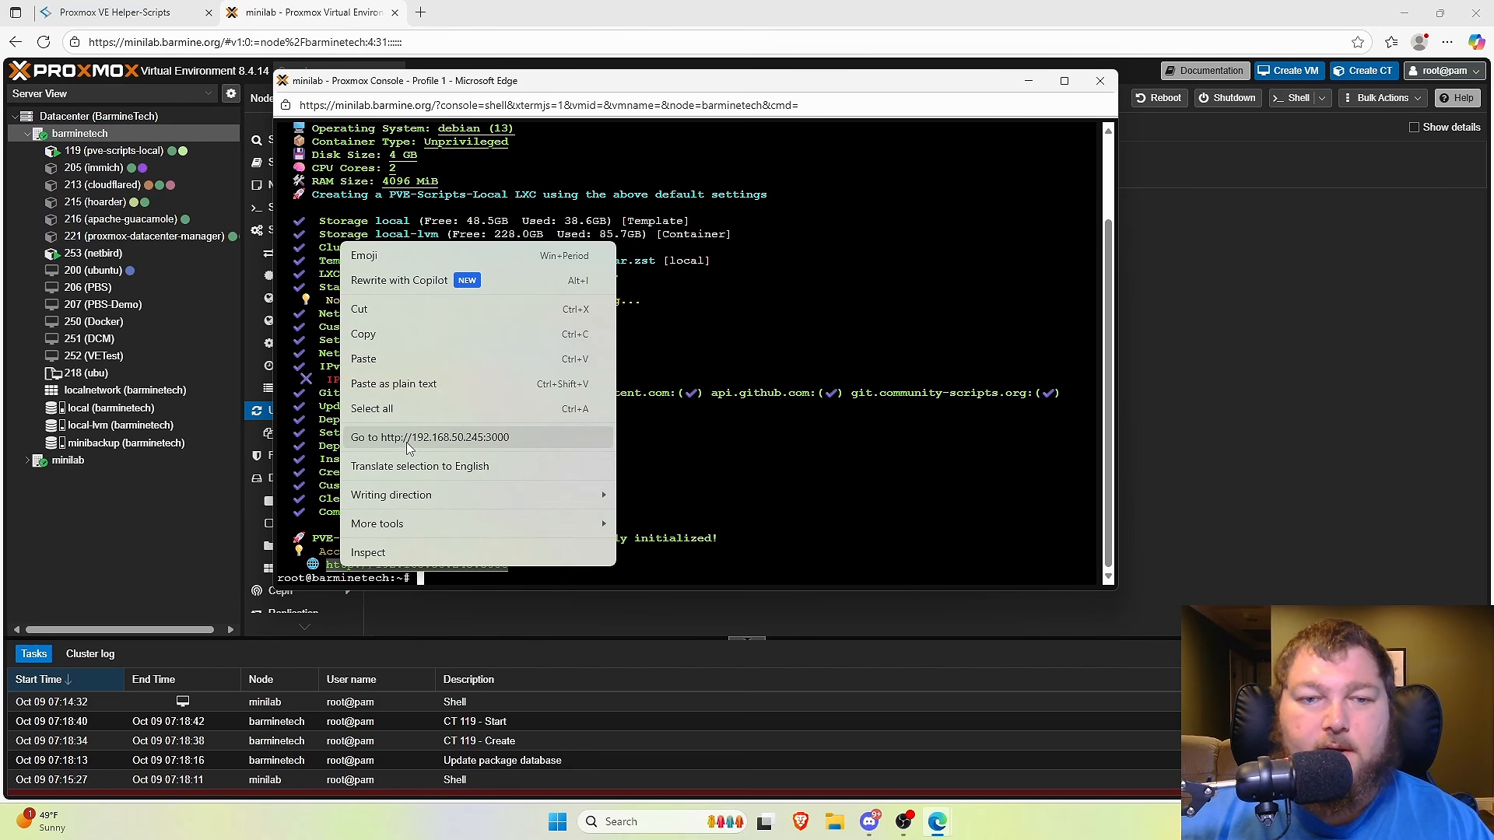
left_click(412, 440)
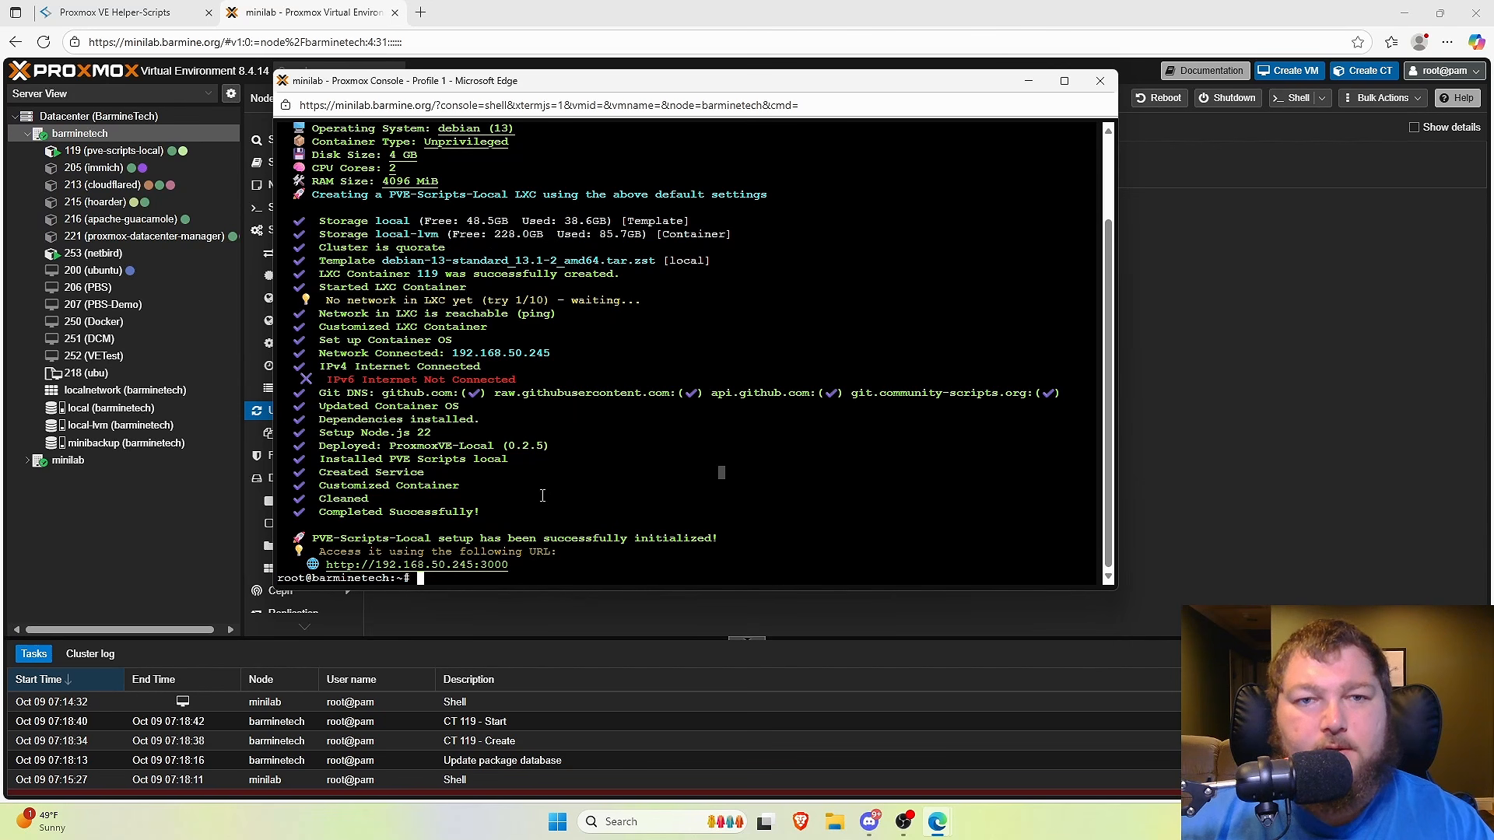
scroll(512, 456, "up", 2)
scroll(506, 402, "down", 2)
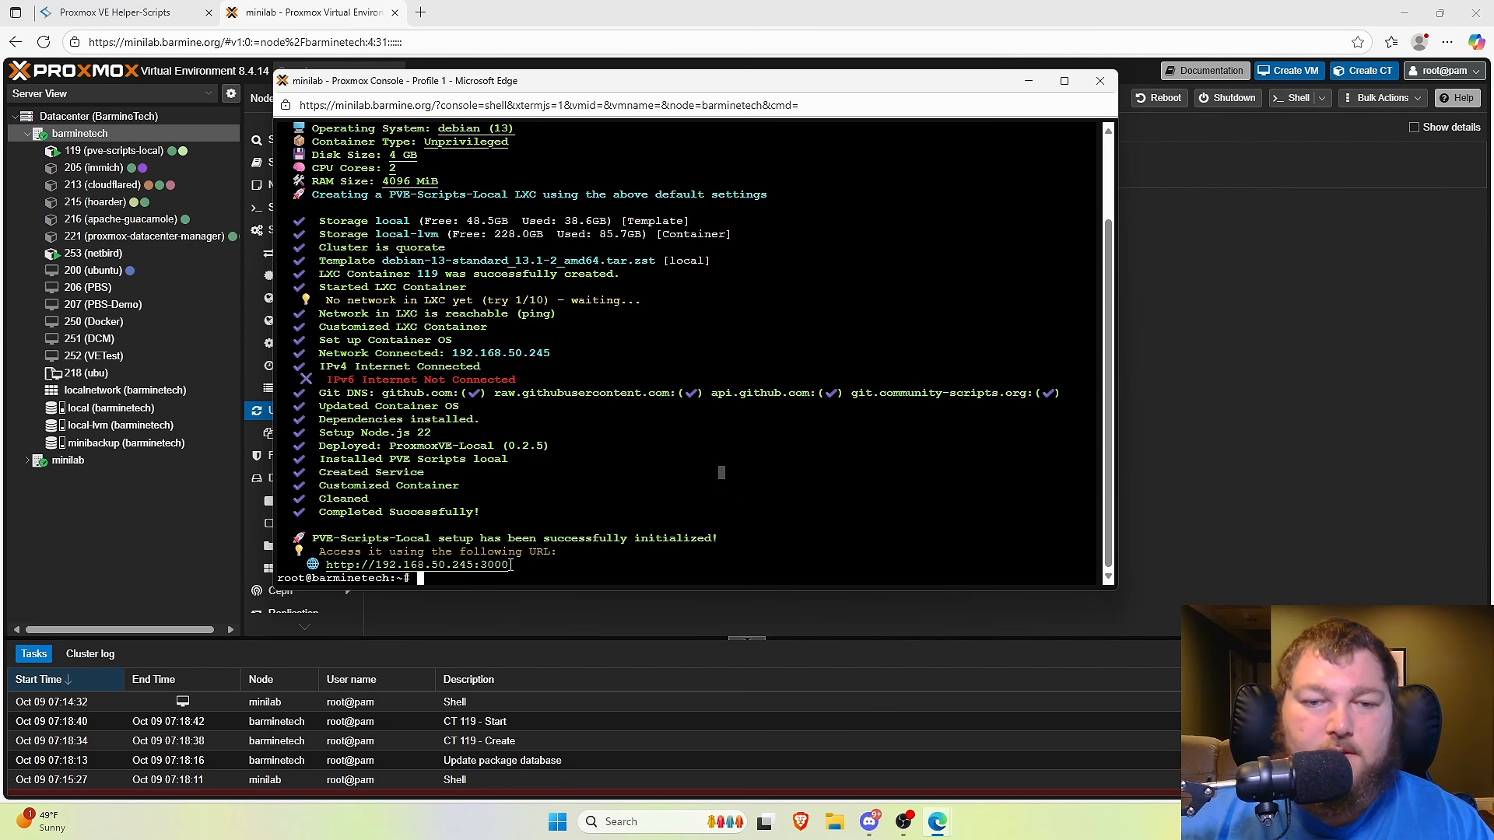
right_click(329, 565)
left_click(435, 433)
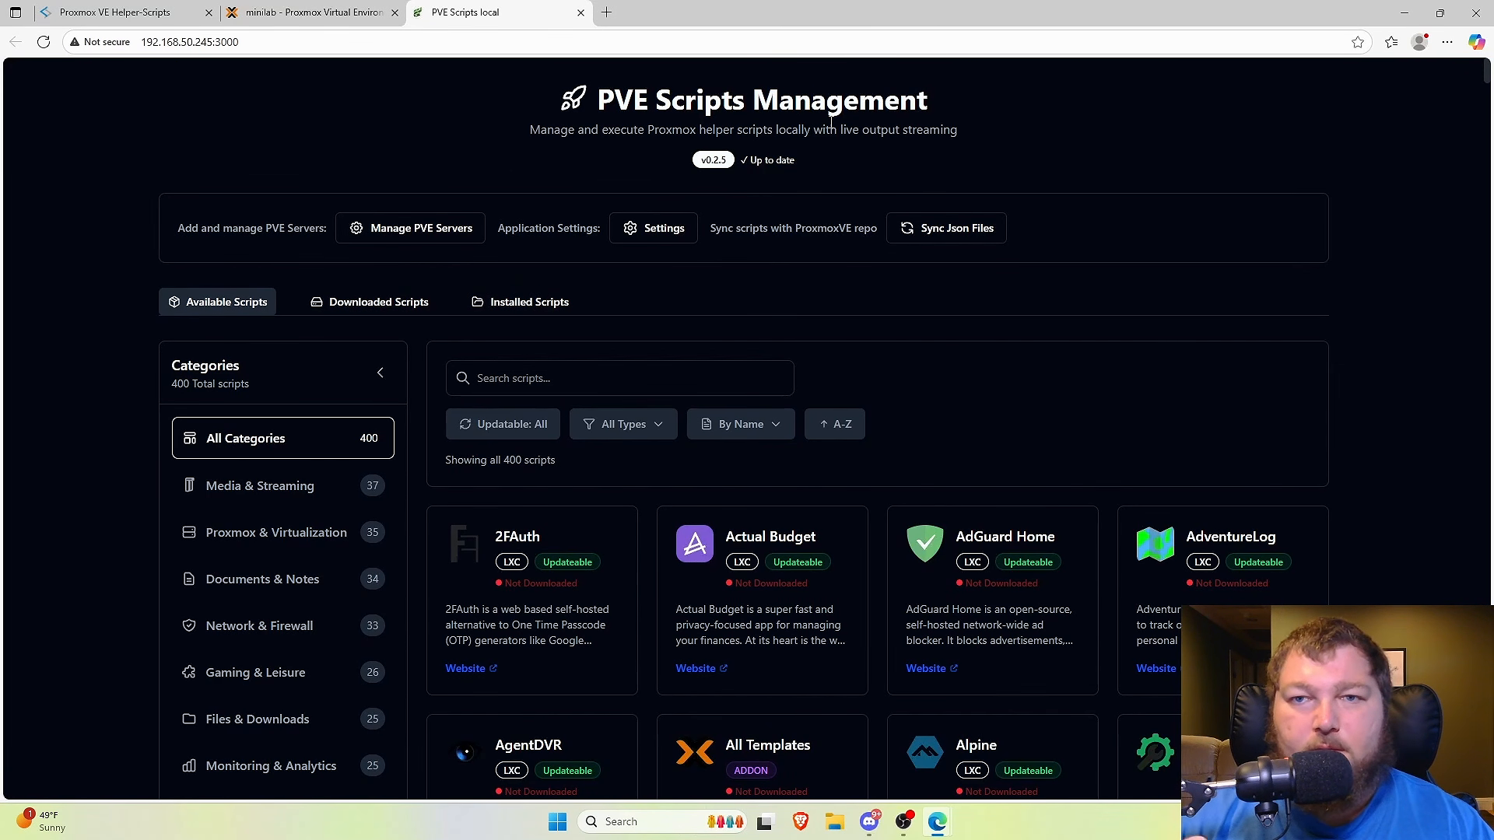
Browse the available scripts and sync the JSON files with the ProxmoxVE repository
scroll(1014, 308, "down", 4)
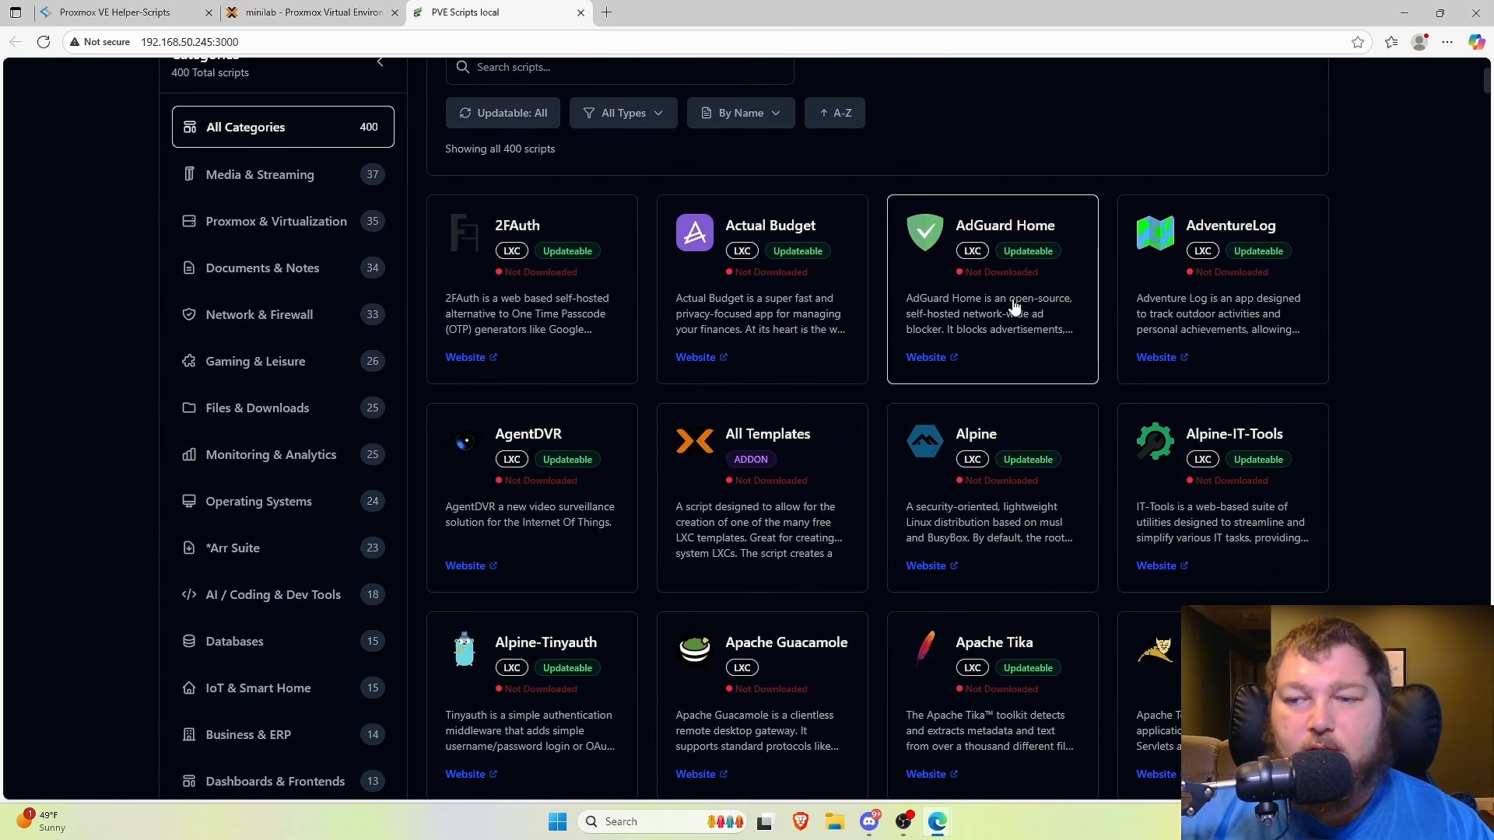
scroll(1027, 300, "up", 4)
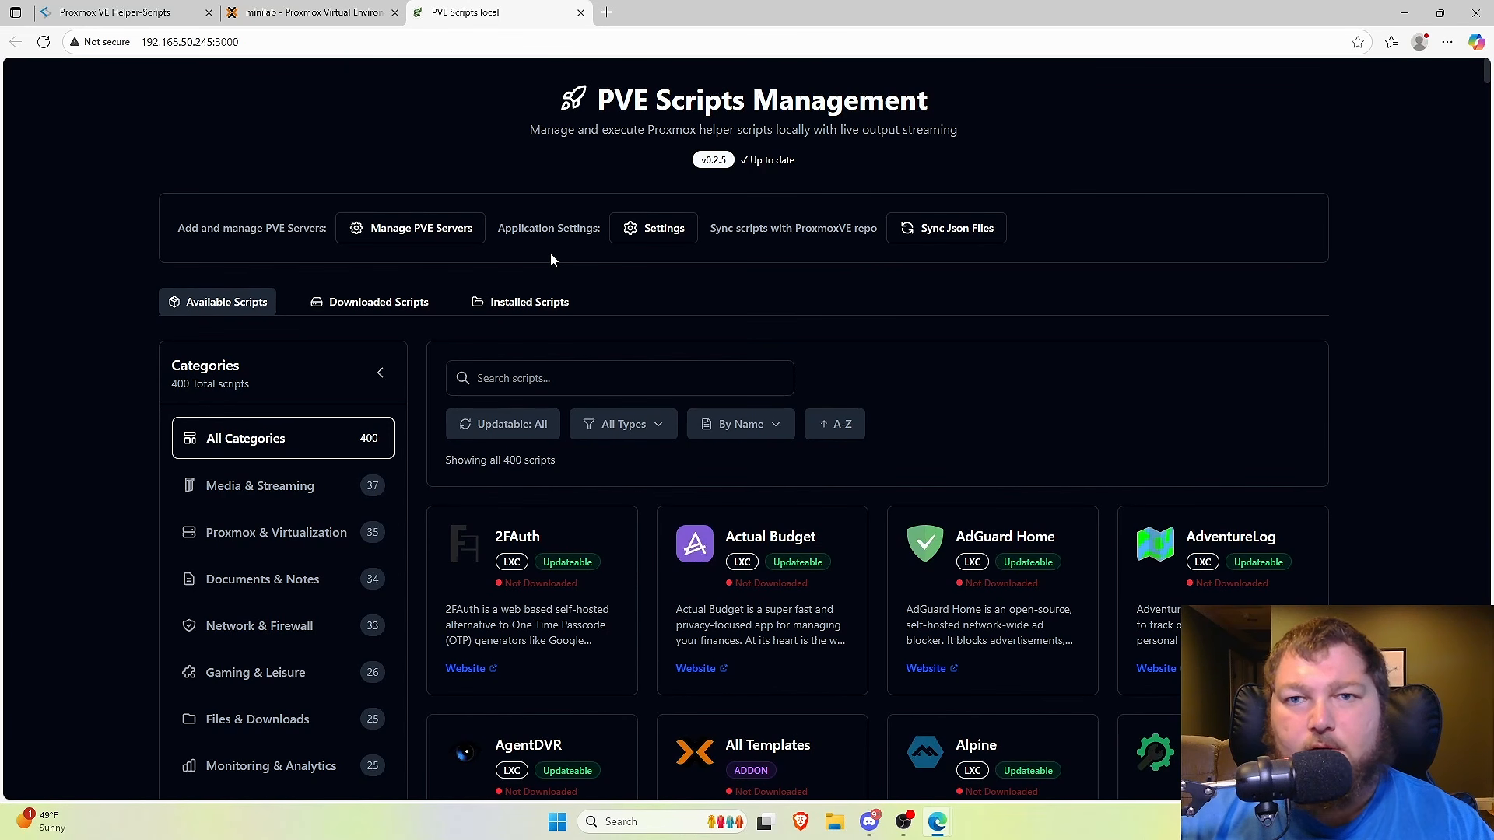
left_click(941, 231)
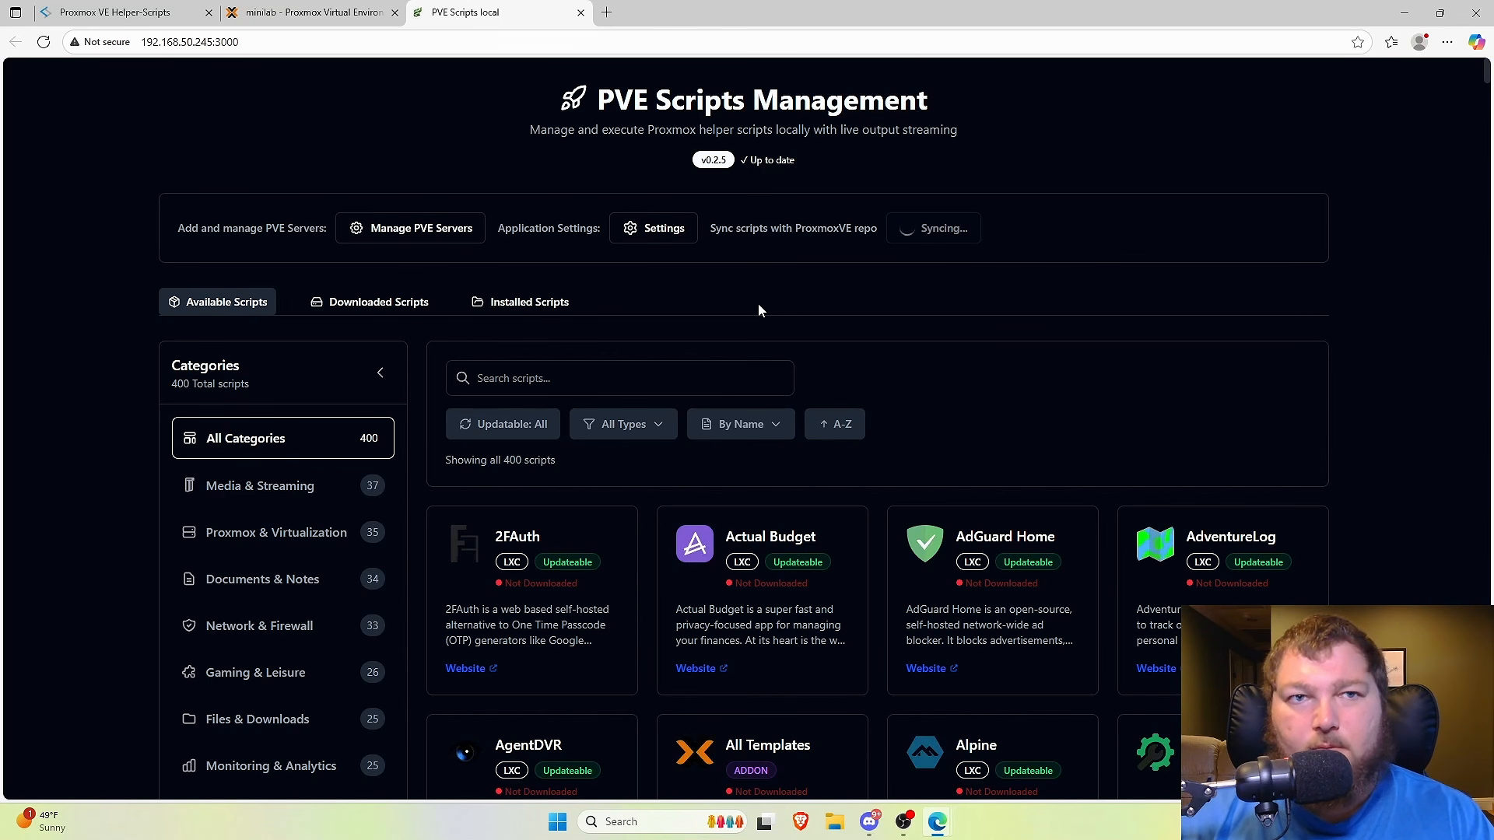
Go back to the PVEScriptsLocal page on Proxmox VE Helper-Scripts and open its linked ProxmoxVE-Local GitHub repository
left_click(117, 13)
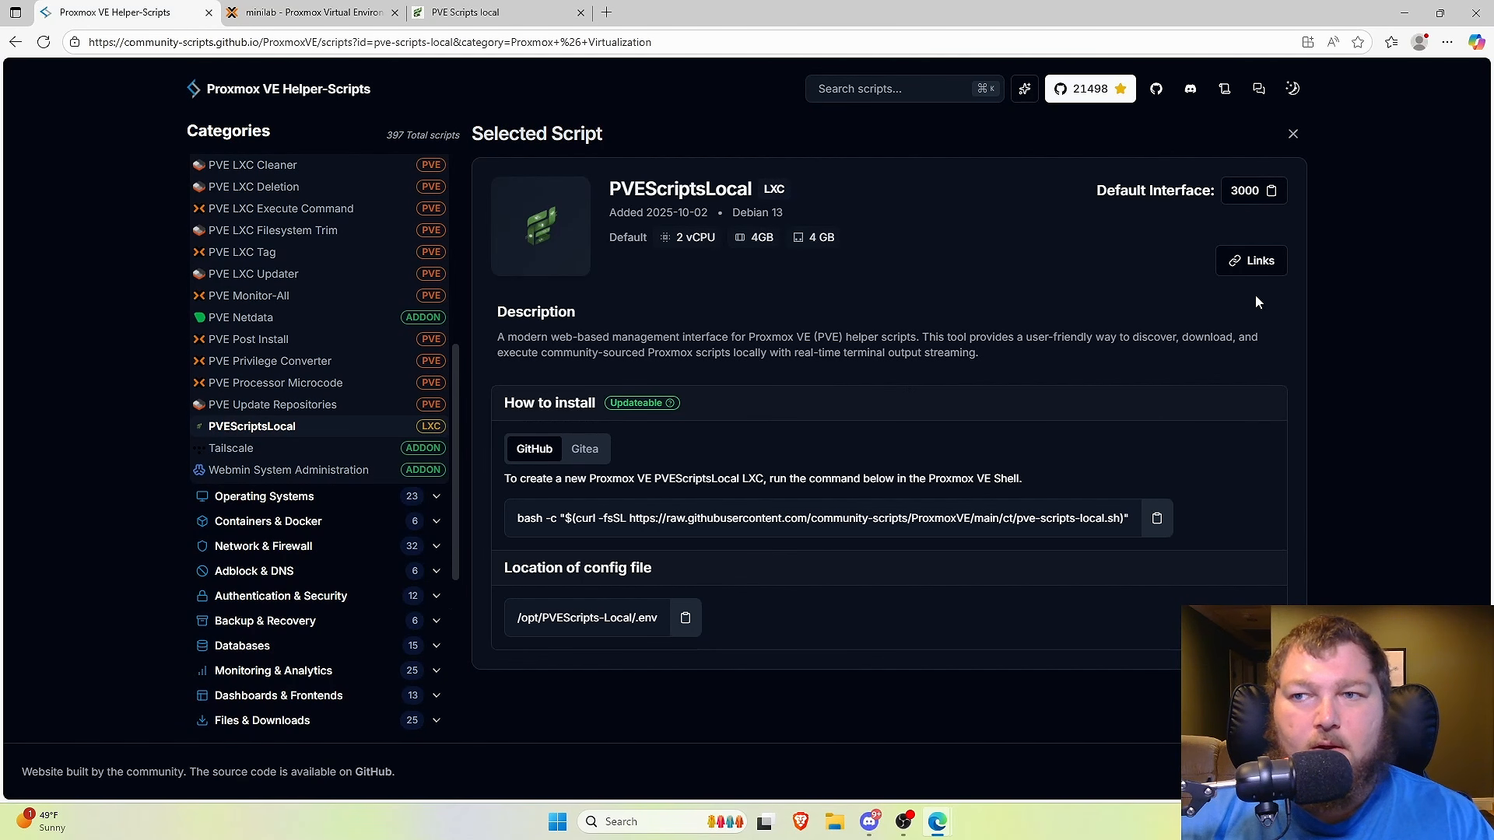
left_click(1249, 262)
left_click(1219, 290)
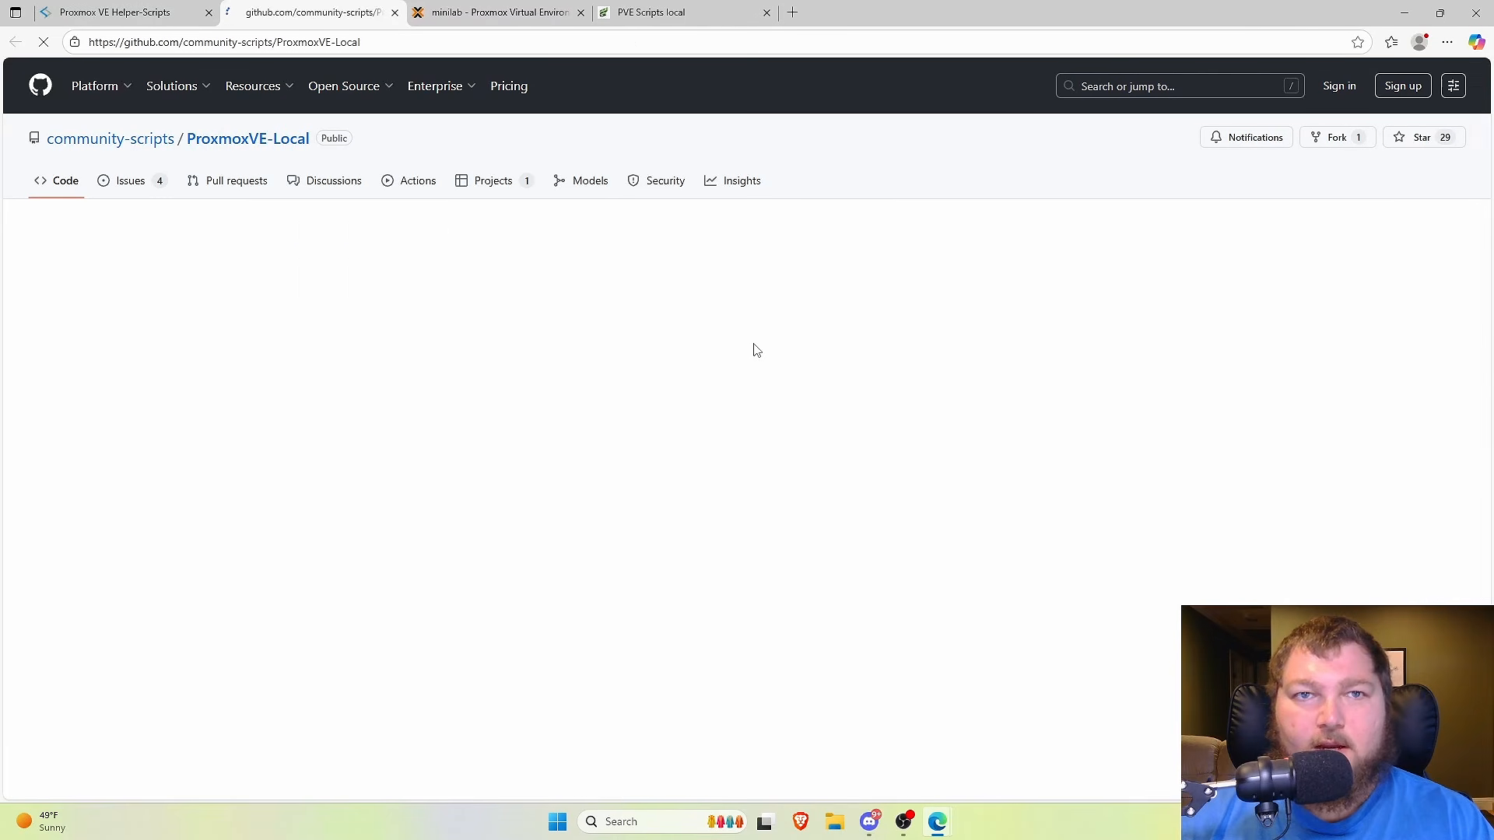
Read through the ProxmoxVE-Local README, examining the prerequisites, installation options, web interface access and service management commands
scroll(252, 413, "down", 5)
scroll(252, 413, "down", 15)
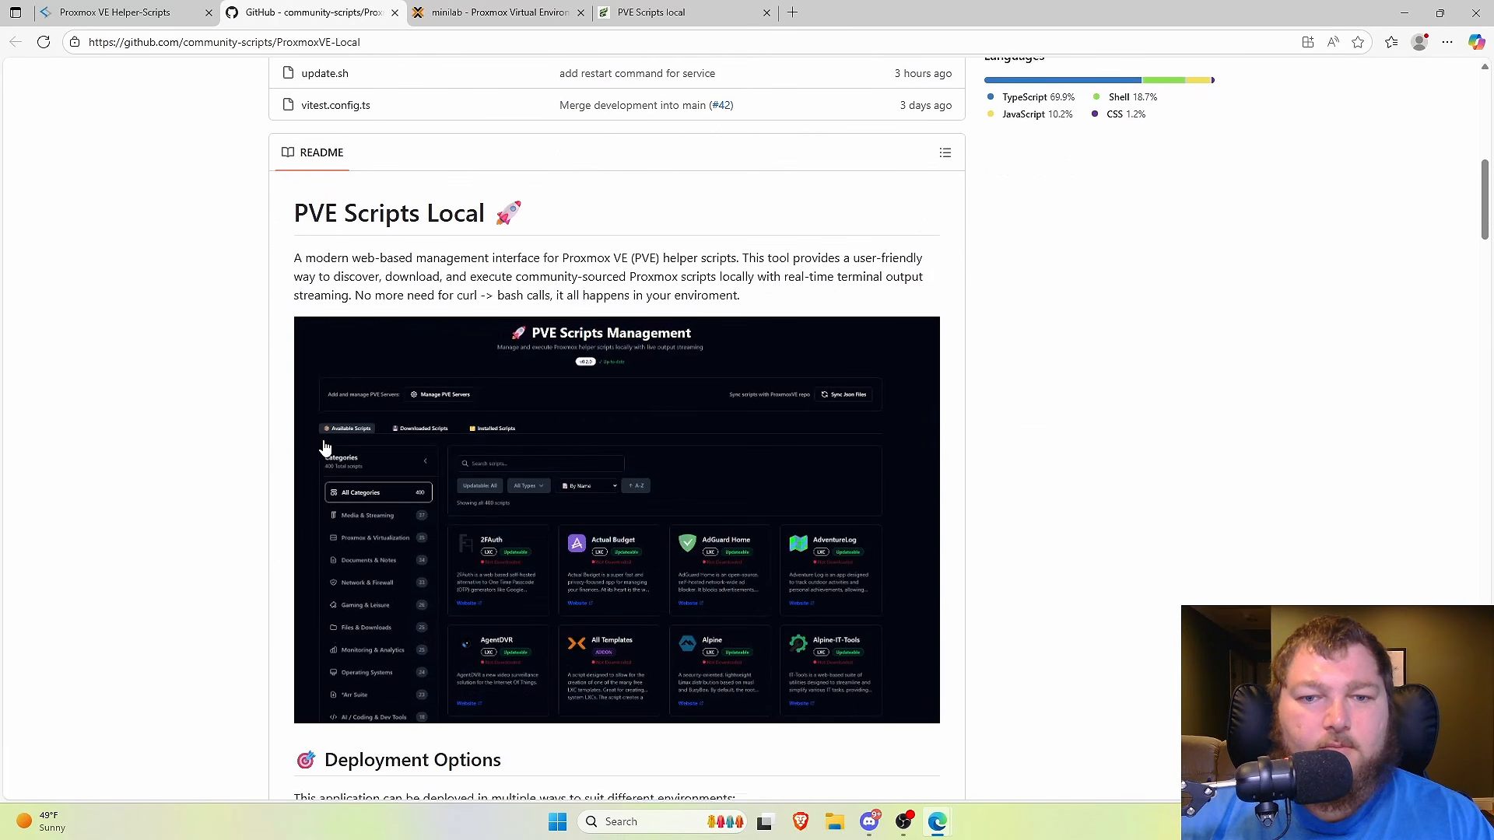
scroll(418, 470, "down", 5)
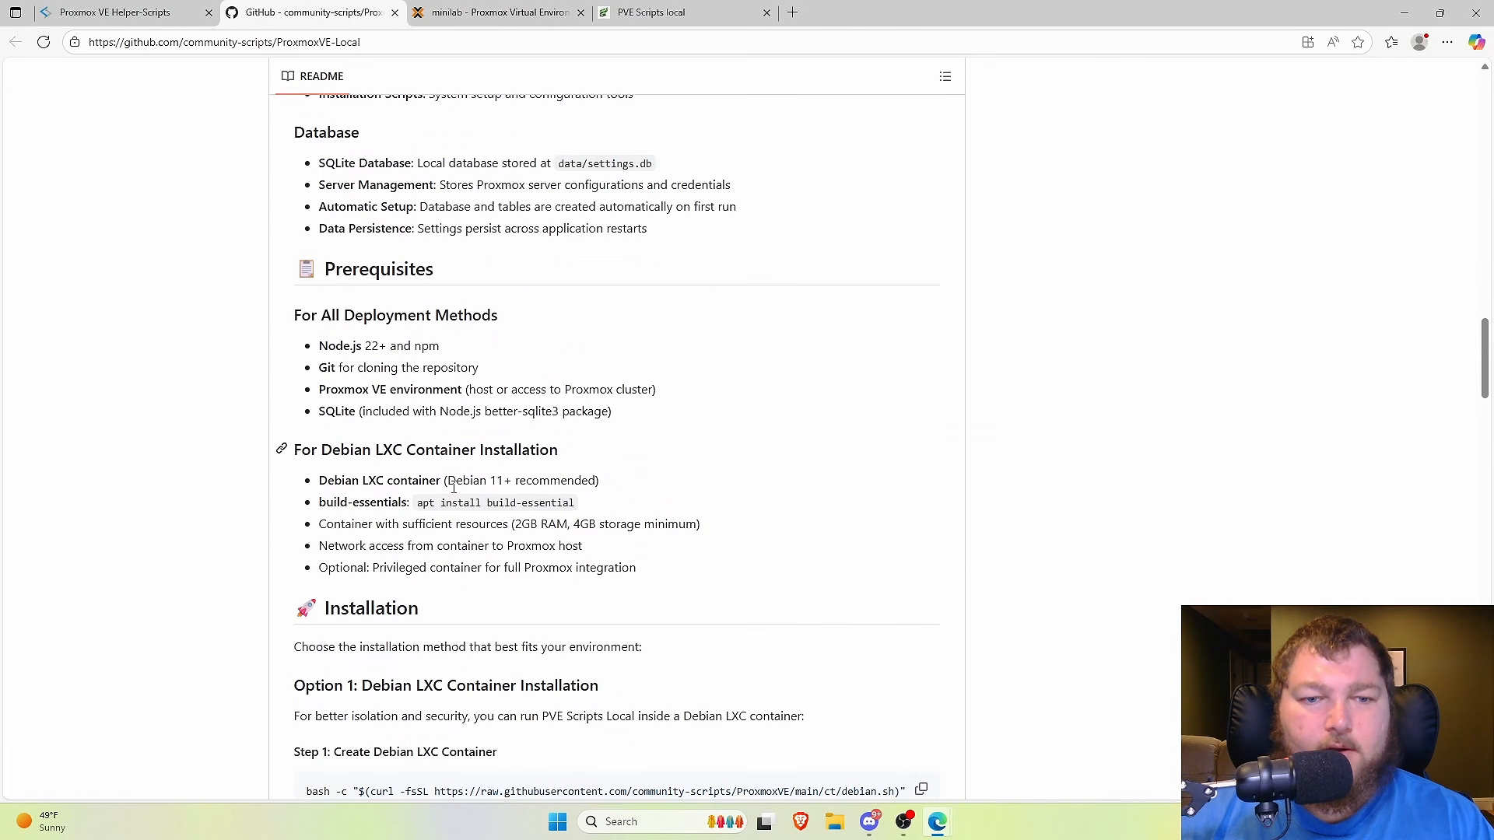
scroll(478, 549, "down", 18)
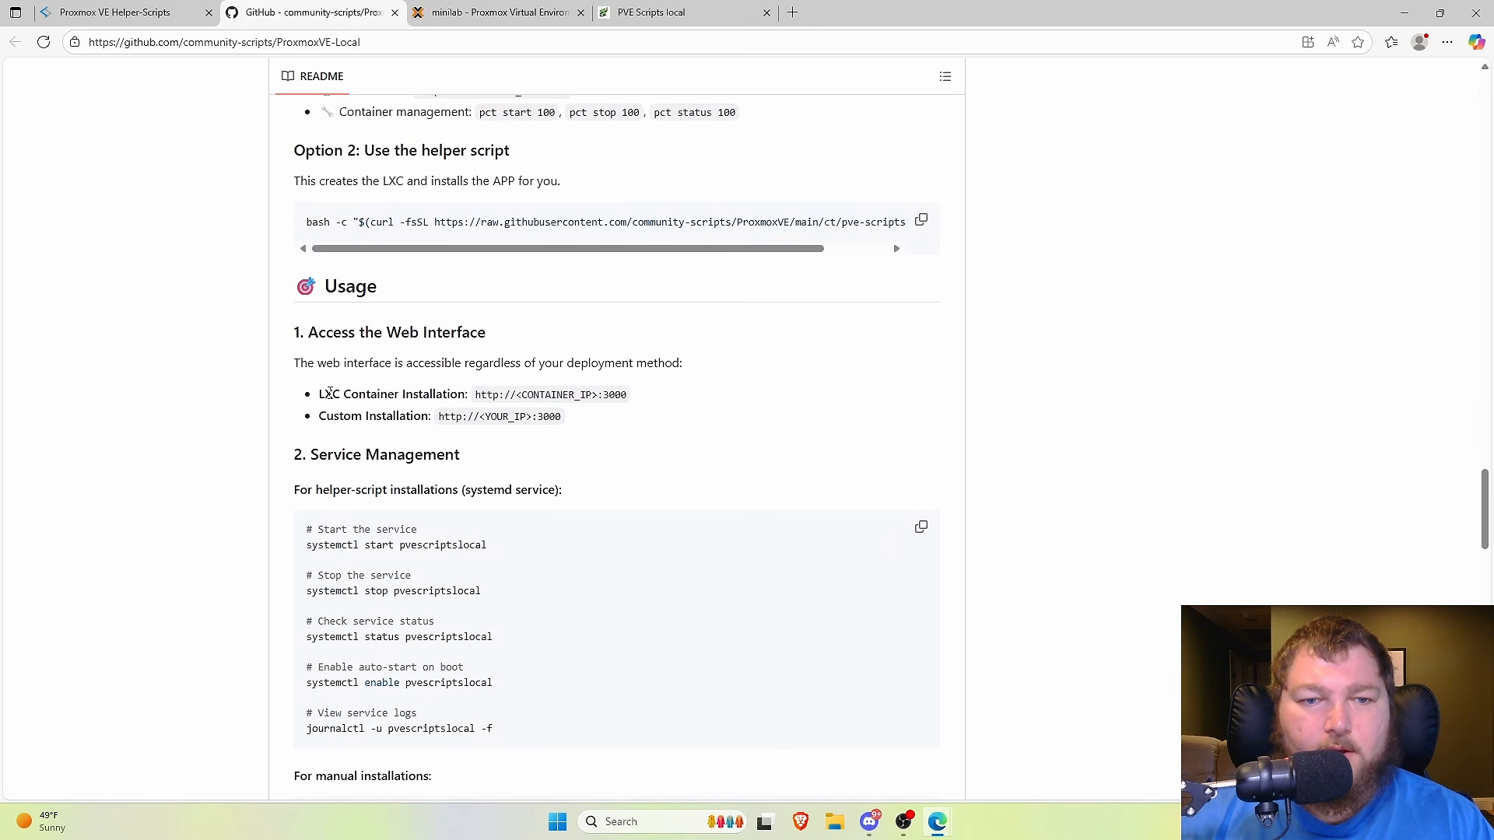
scroll(337, 407, "down", 11)
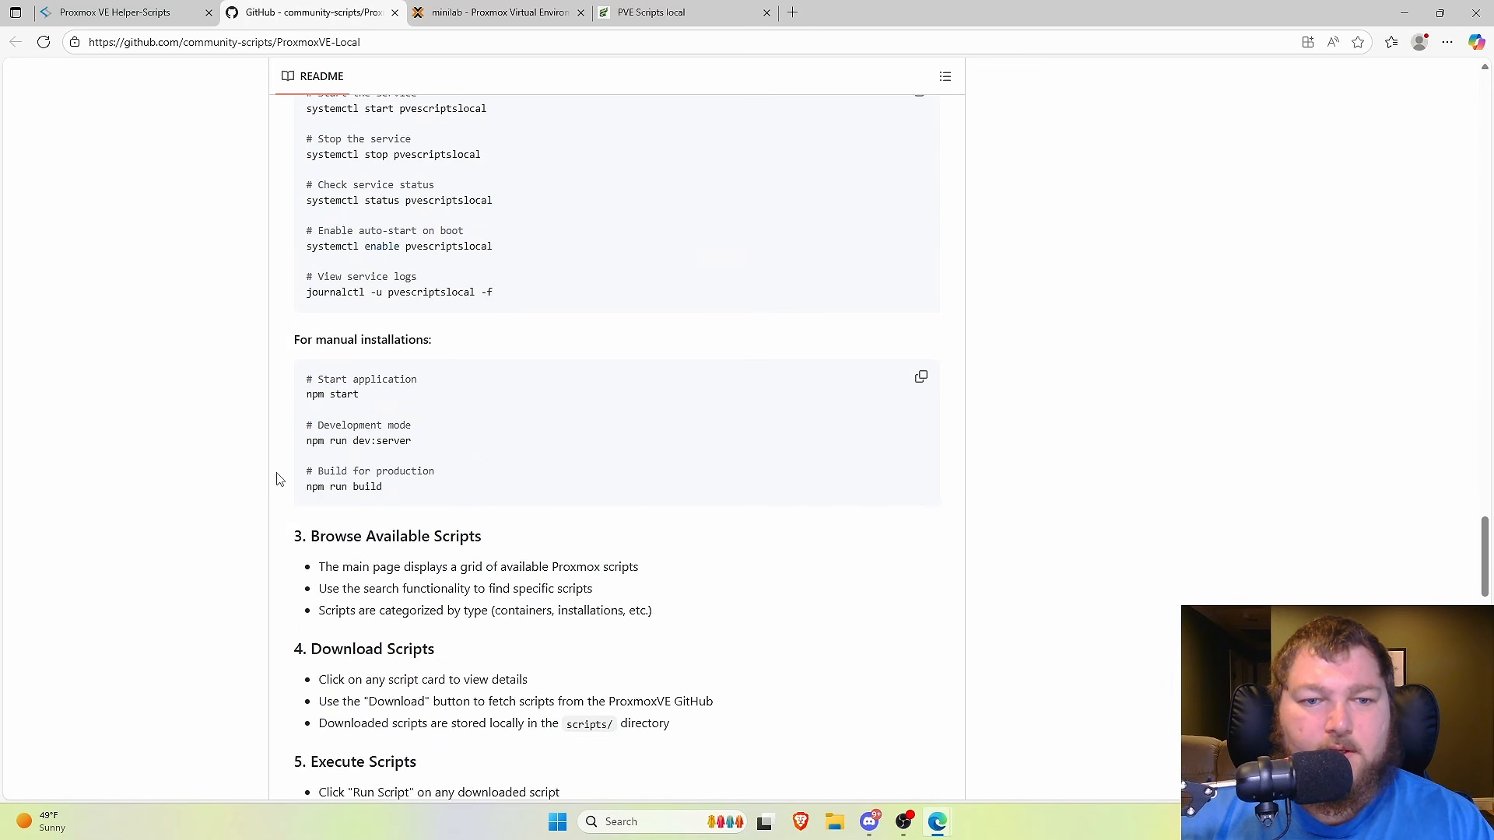
scroll(281, 473, "down", 5)
scroll(290, 249, "up", 14)
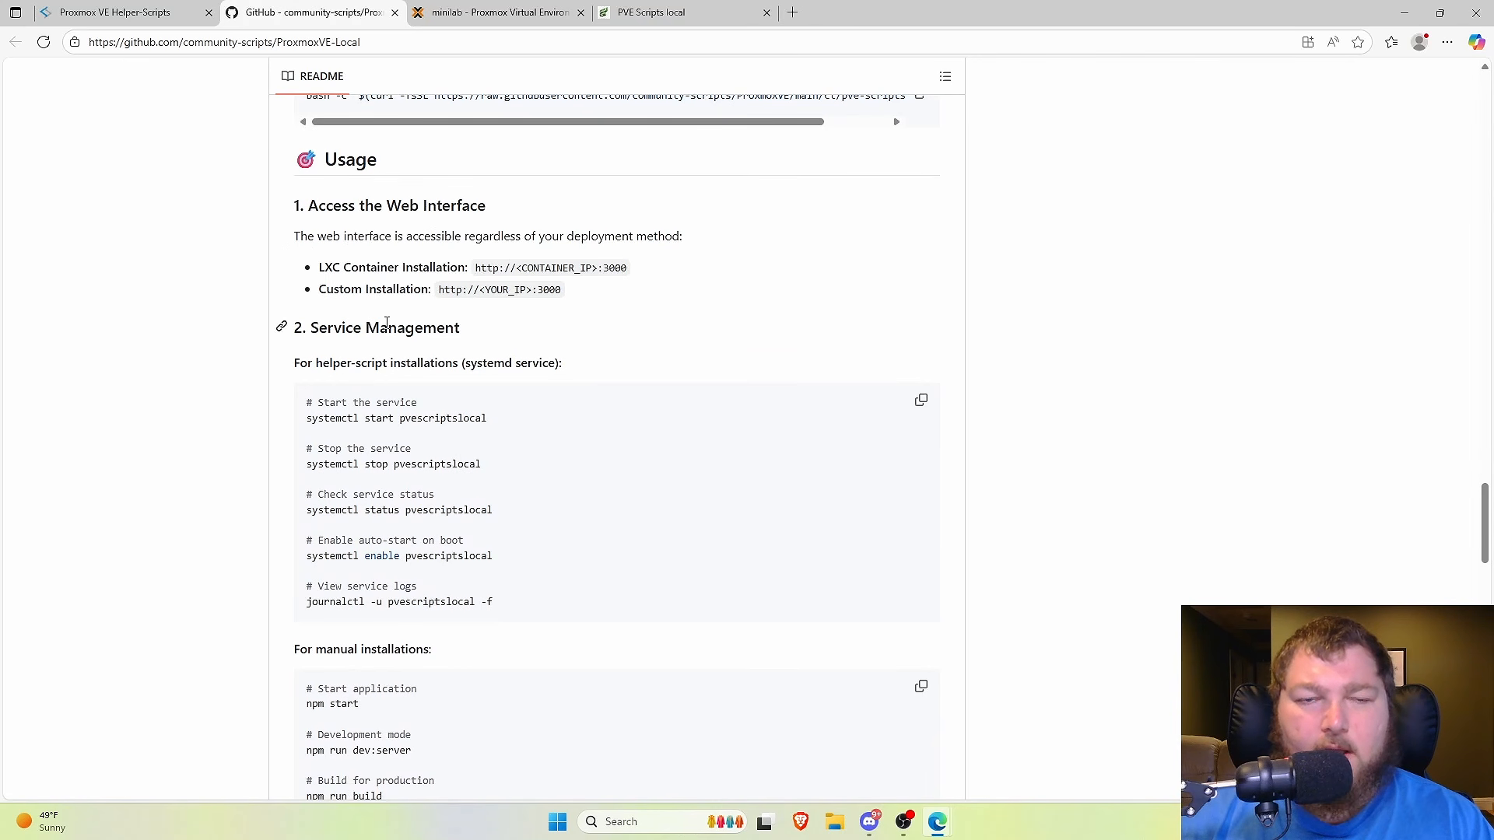
scroll(291, 511, "down", 2)
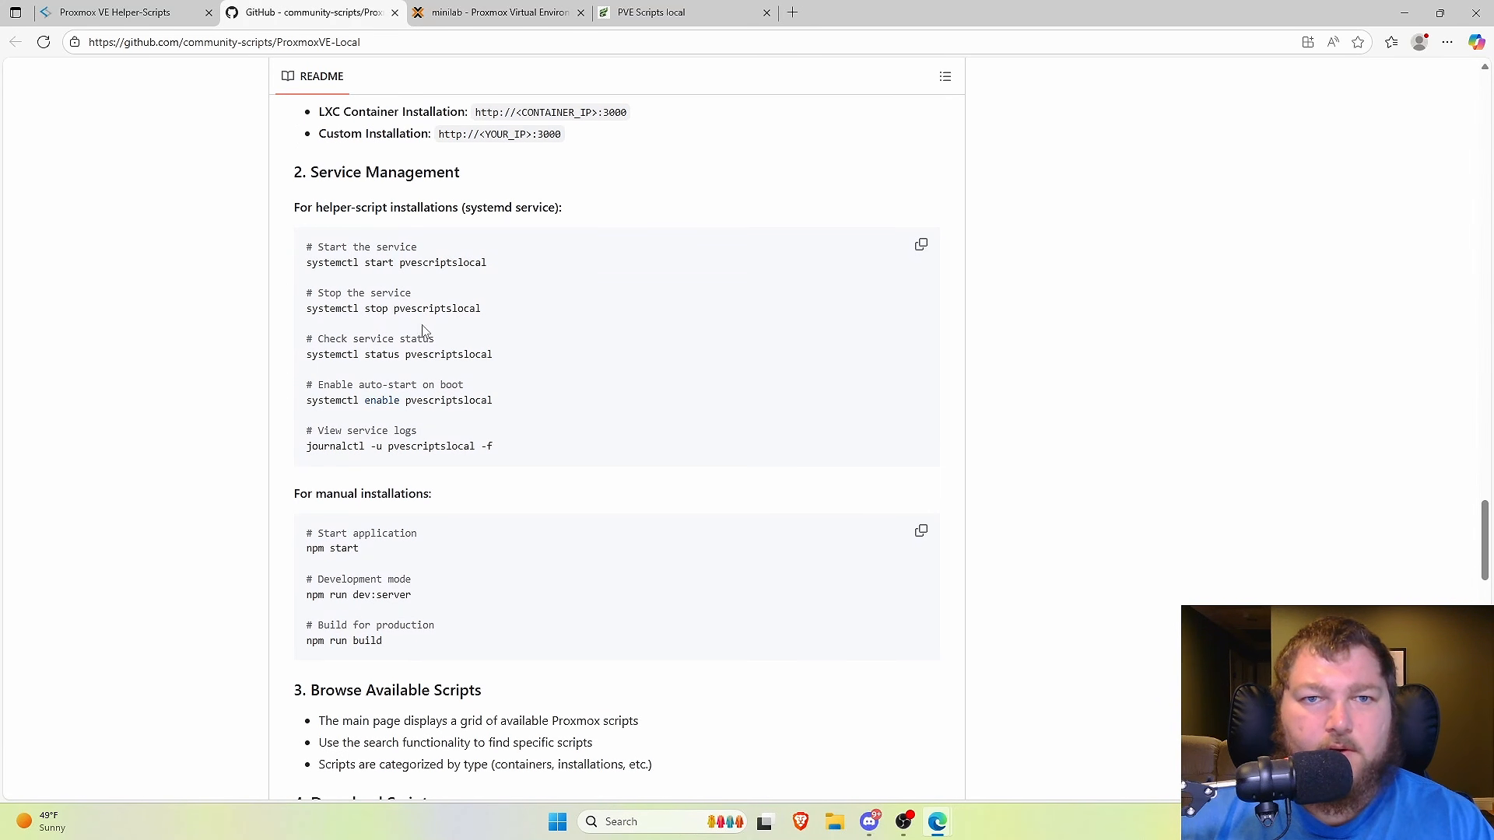
Review the ProxmoxVE-Local repository's file list and README features alongside the PVE Scripts Management page
scroll(352, 385, "up", 5)
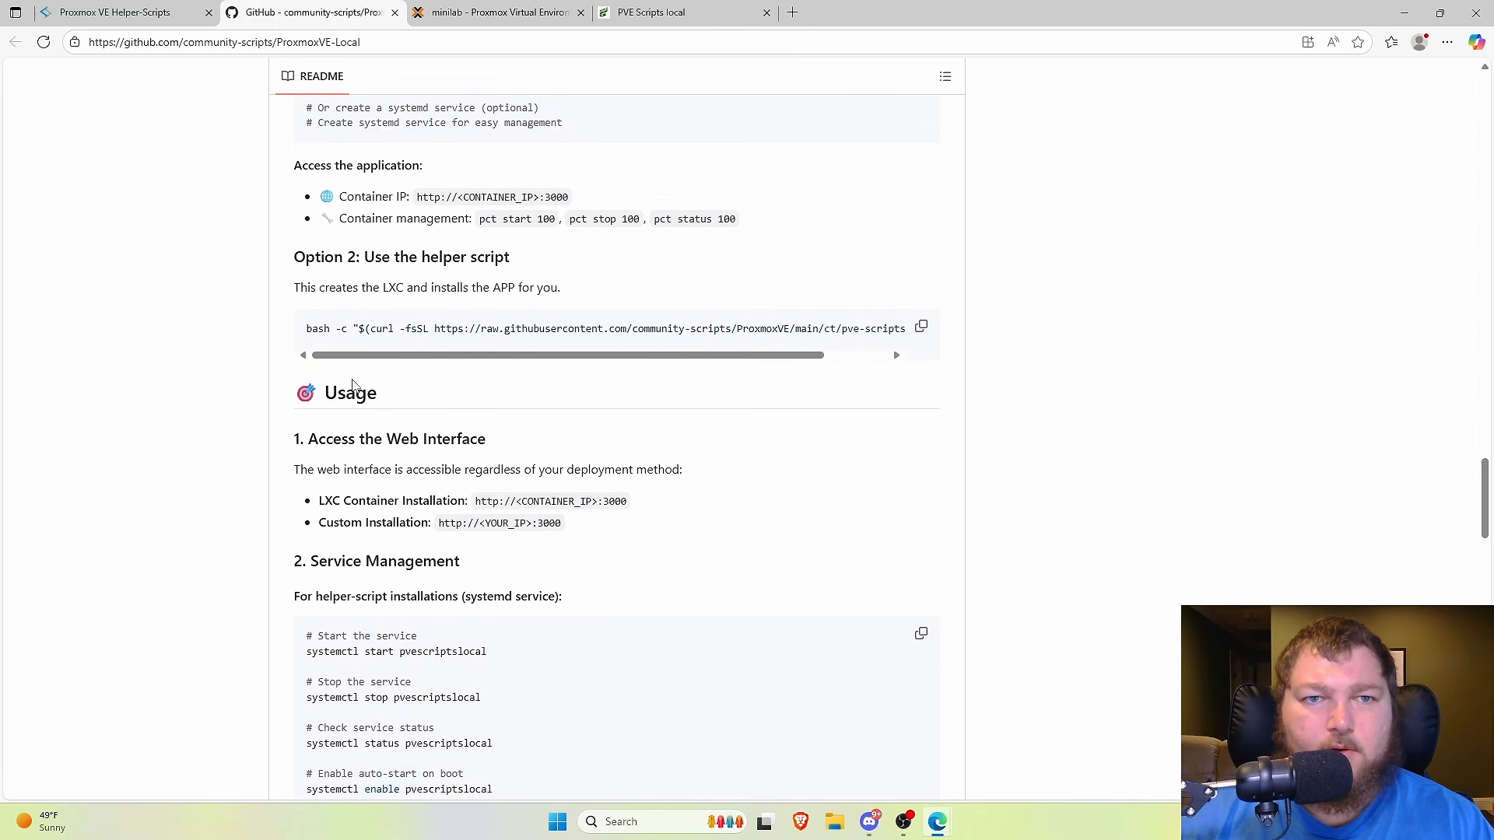
scroll(351, 385, "up", 20)
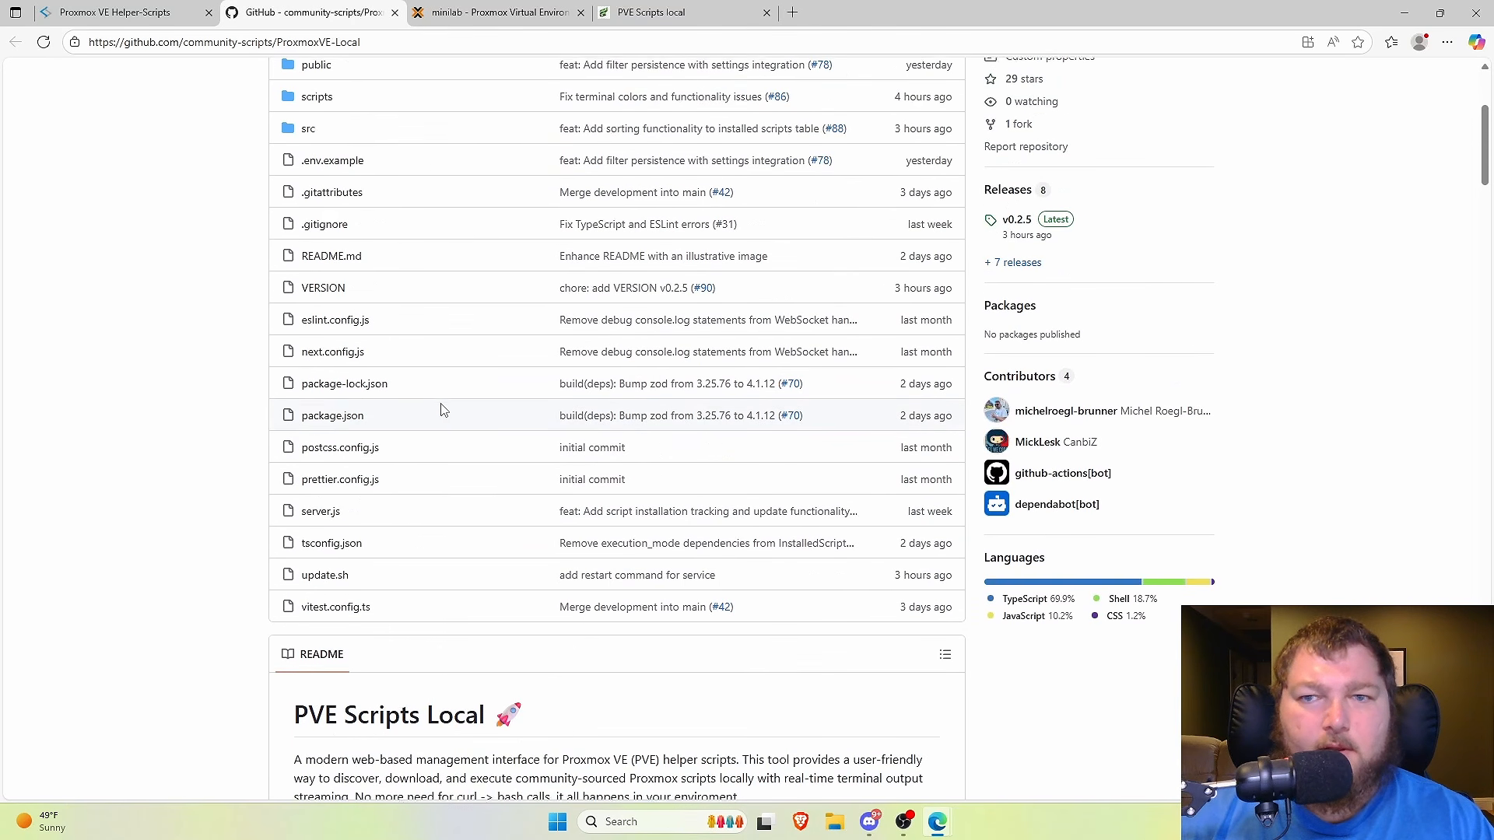
scroll(440, 410, "up", 4)
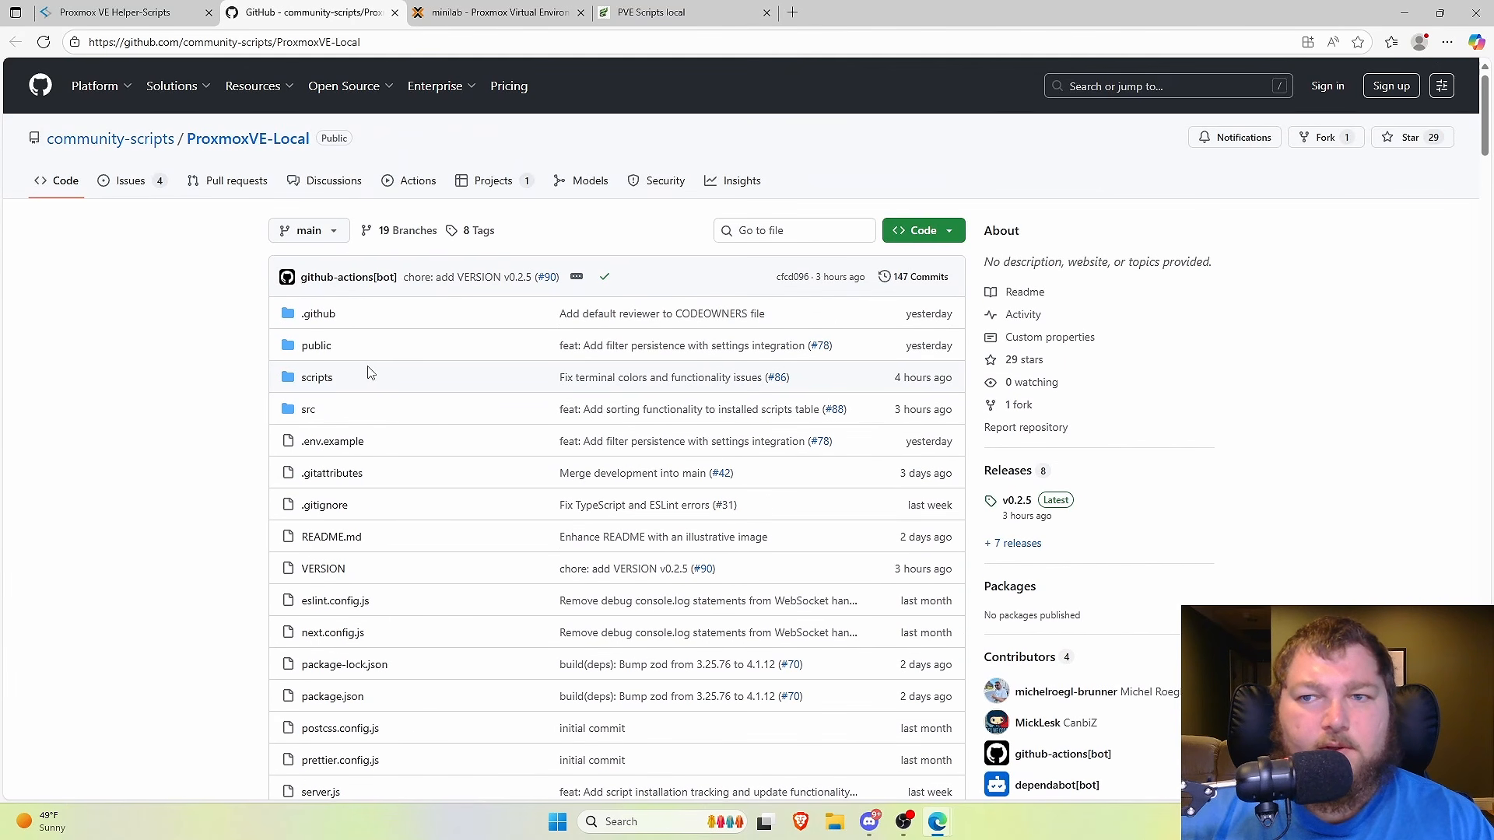
left_click(632, 12)
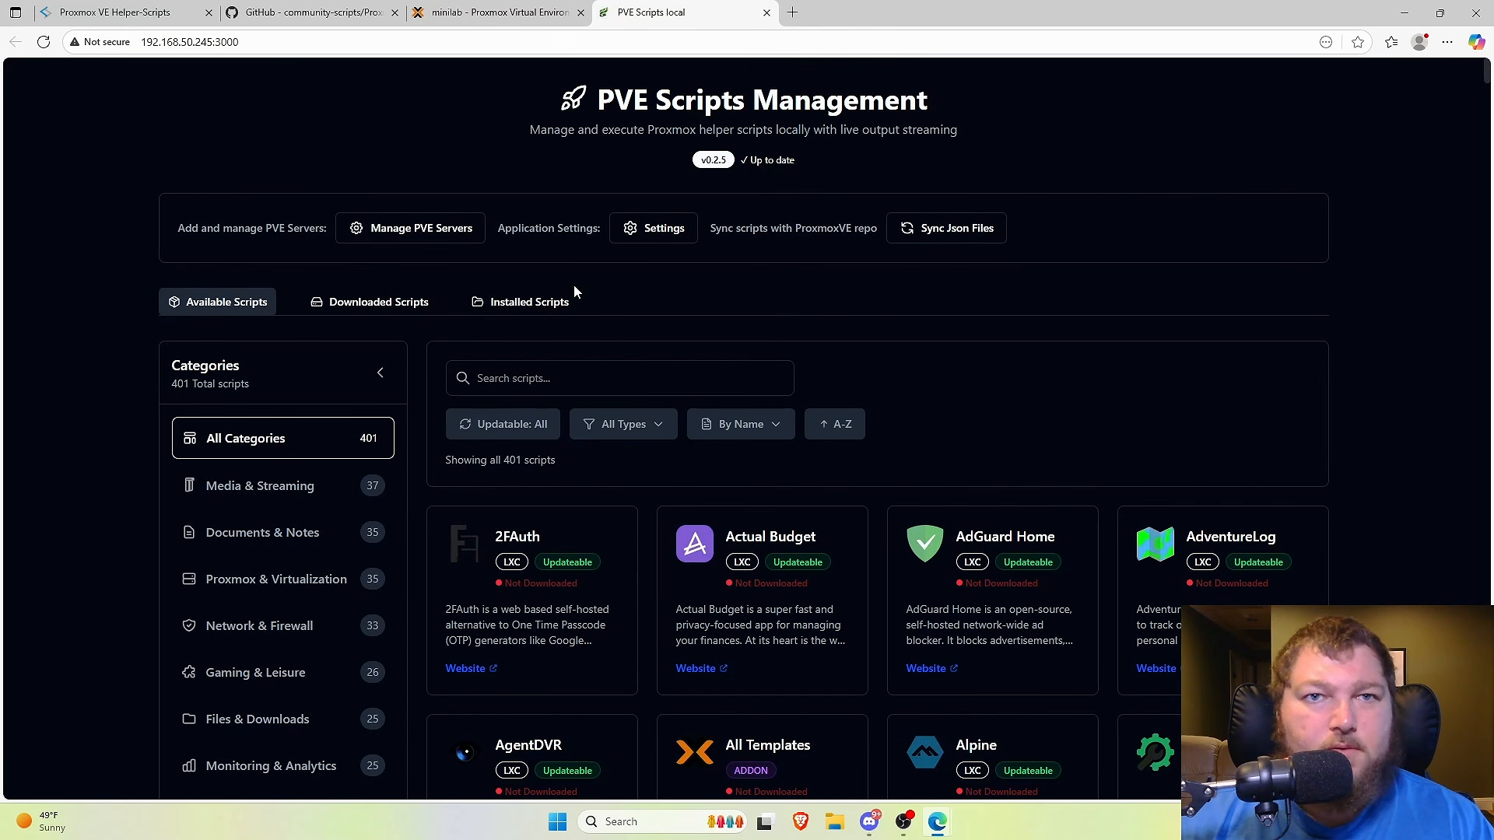
left_click(311, 13)
scroll(490, 480, "down", 20)
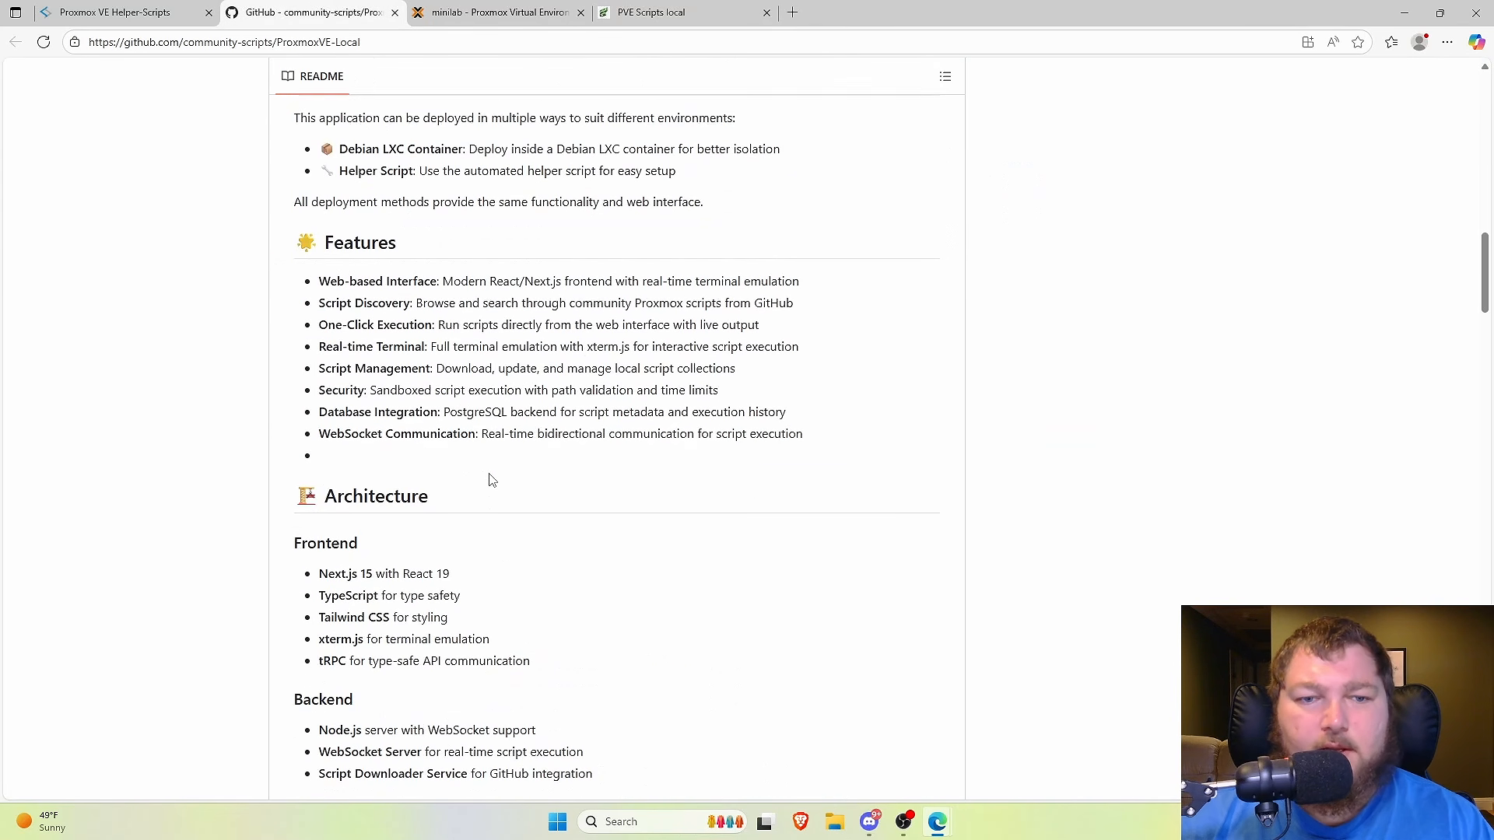
Add a PVE server in PVE Scripts Management named Barmine Tech with IP address 192.168.50.237, username root and the account password
left_click(645, 13)
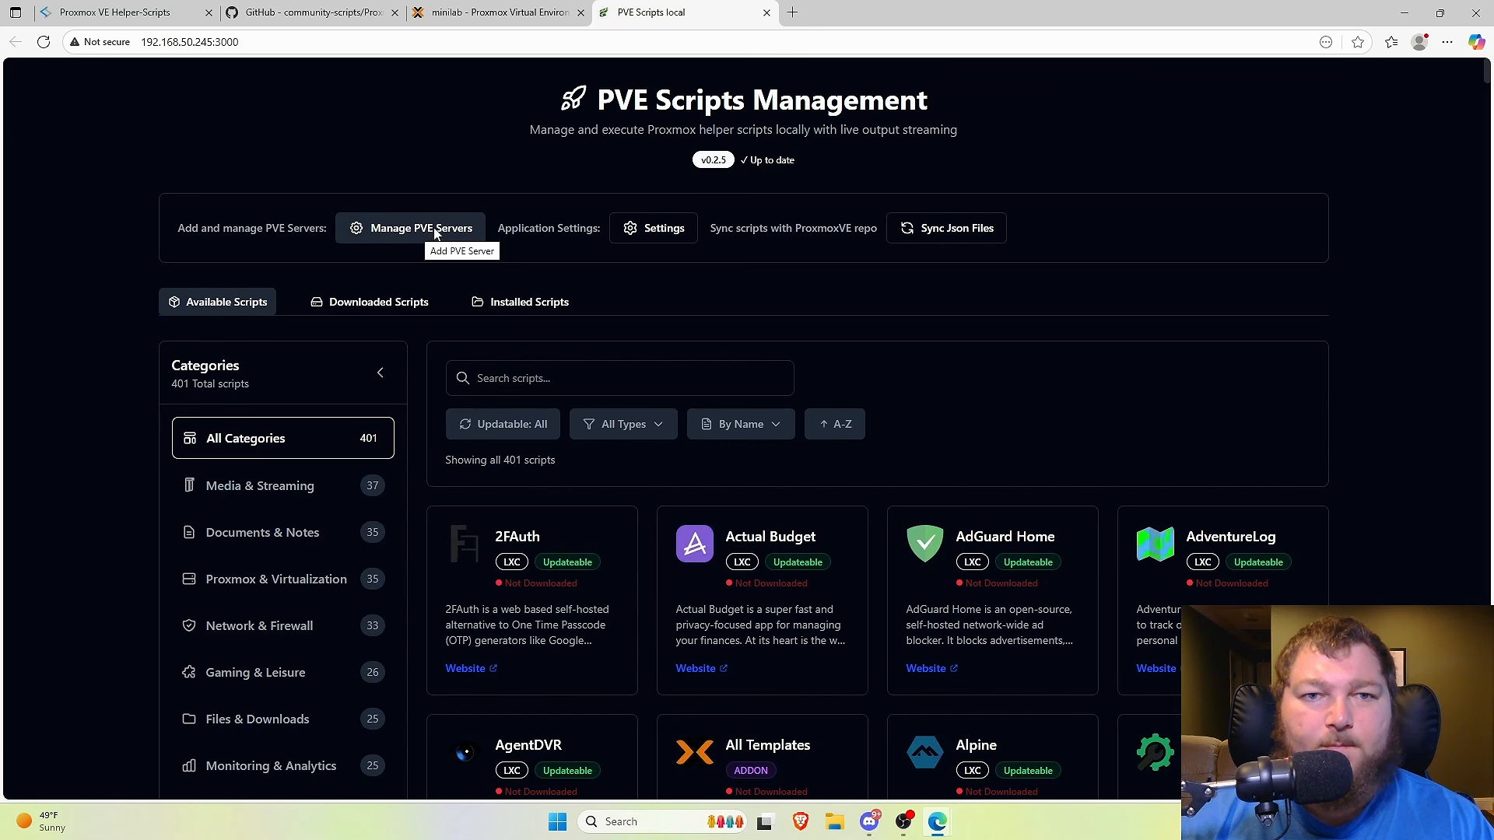
left_click(402, 233)
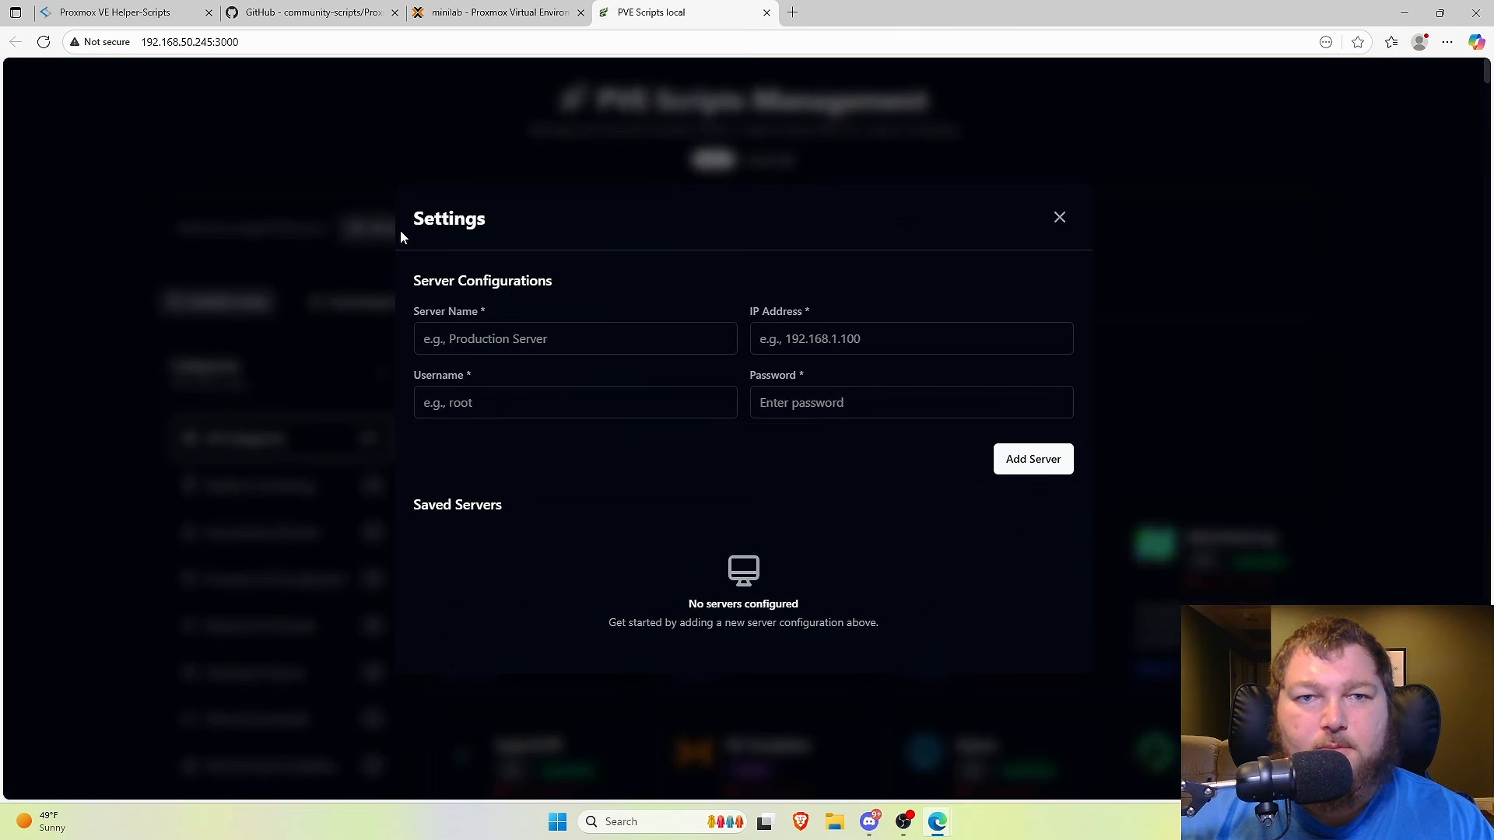
left_click(507, 344)
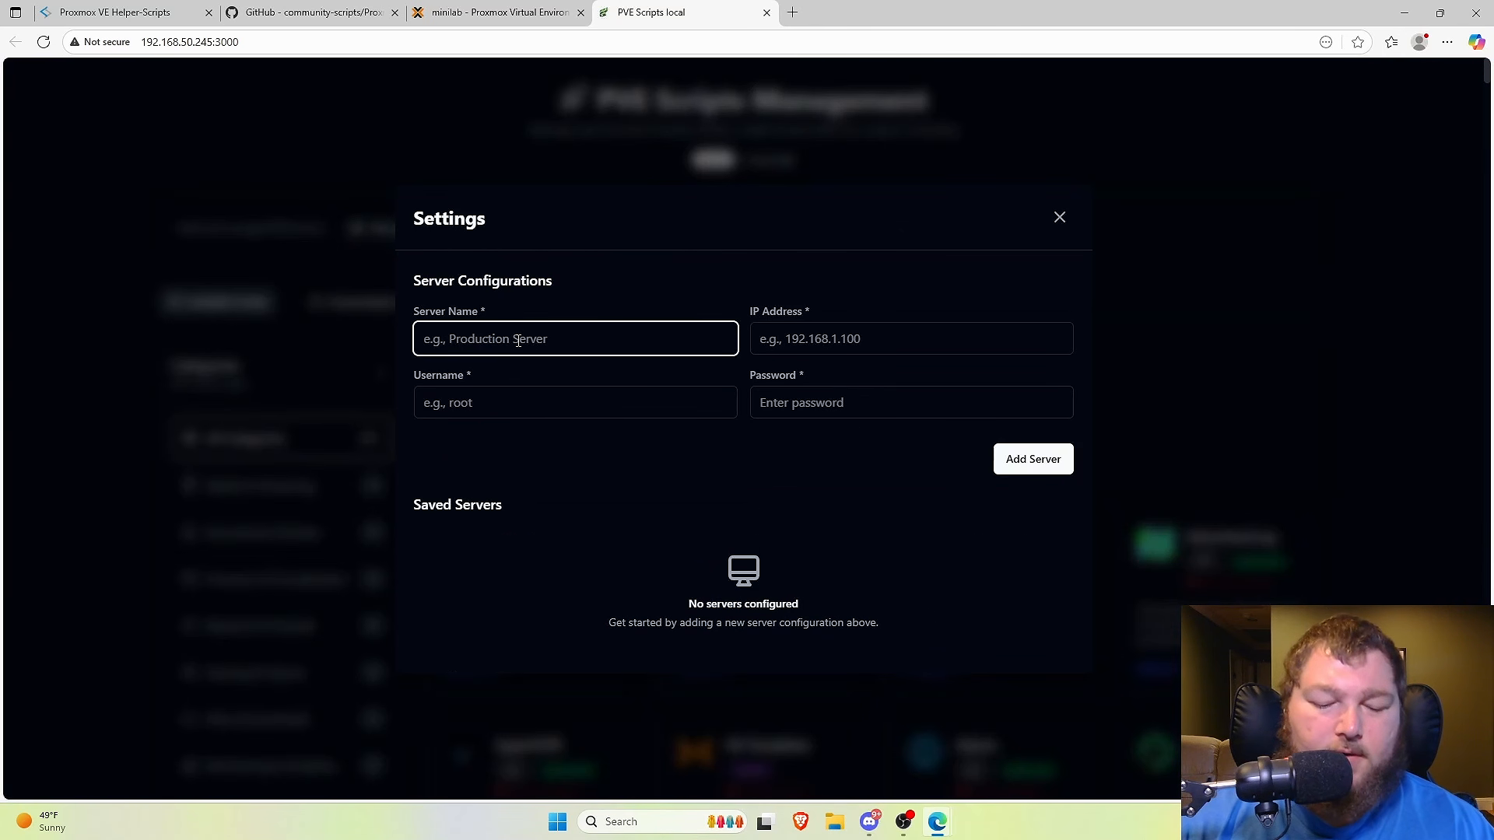
type("Barmine Tech")
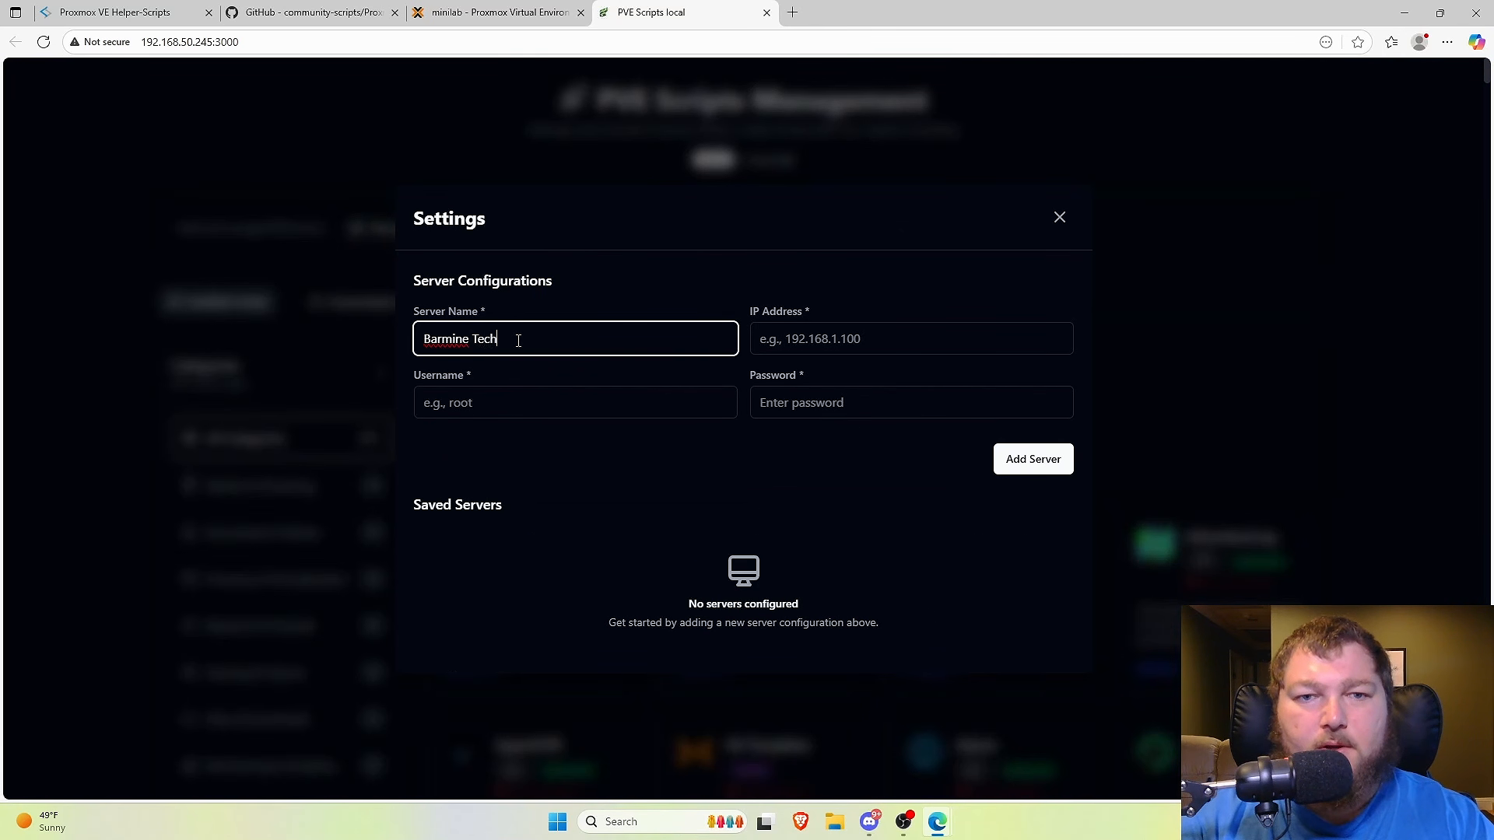
key("Tab")
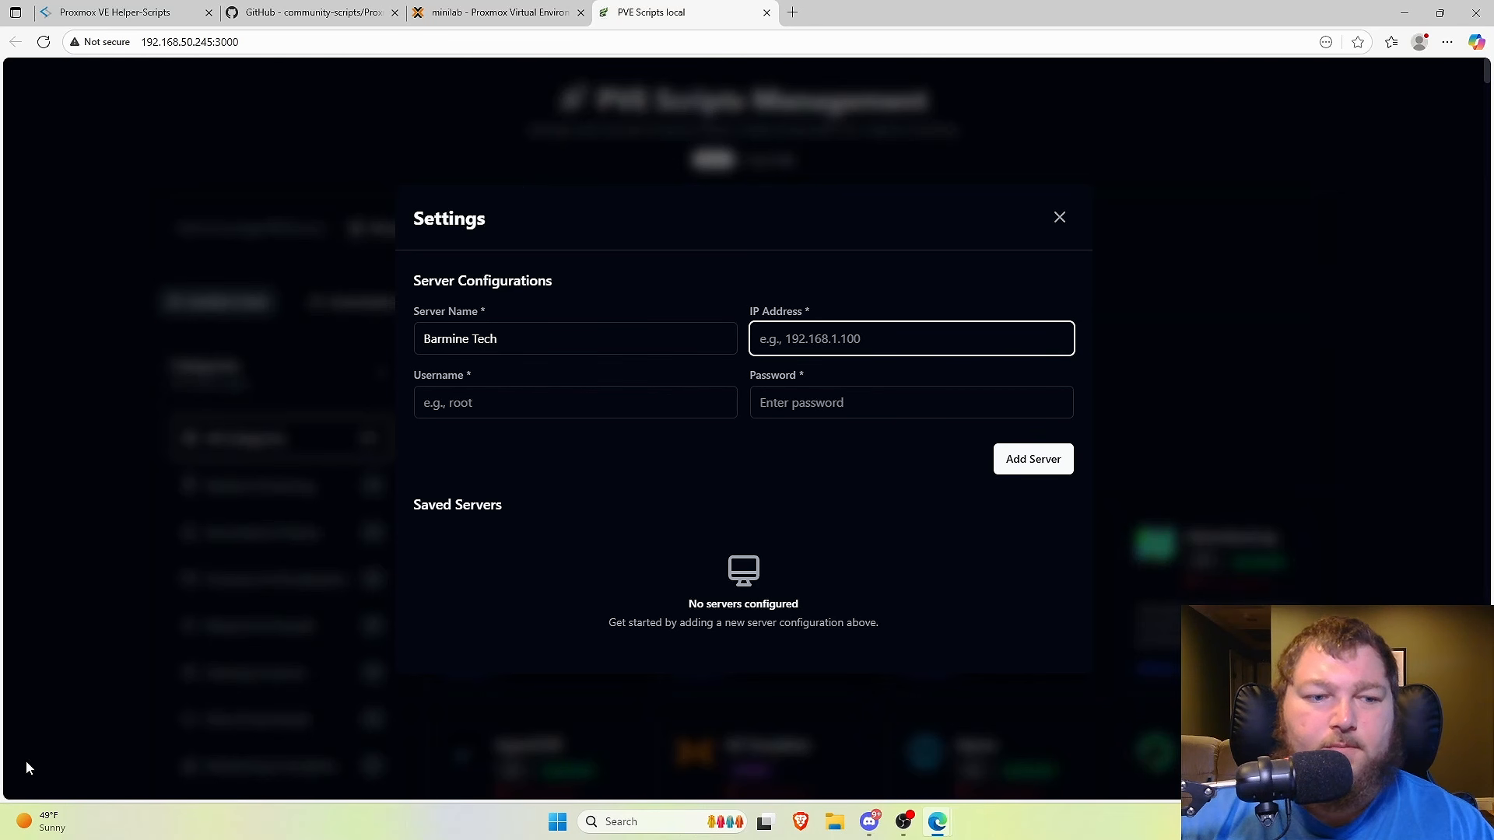
type("192.168.50.237")
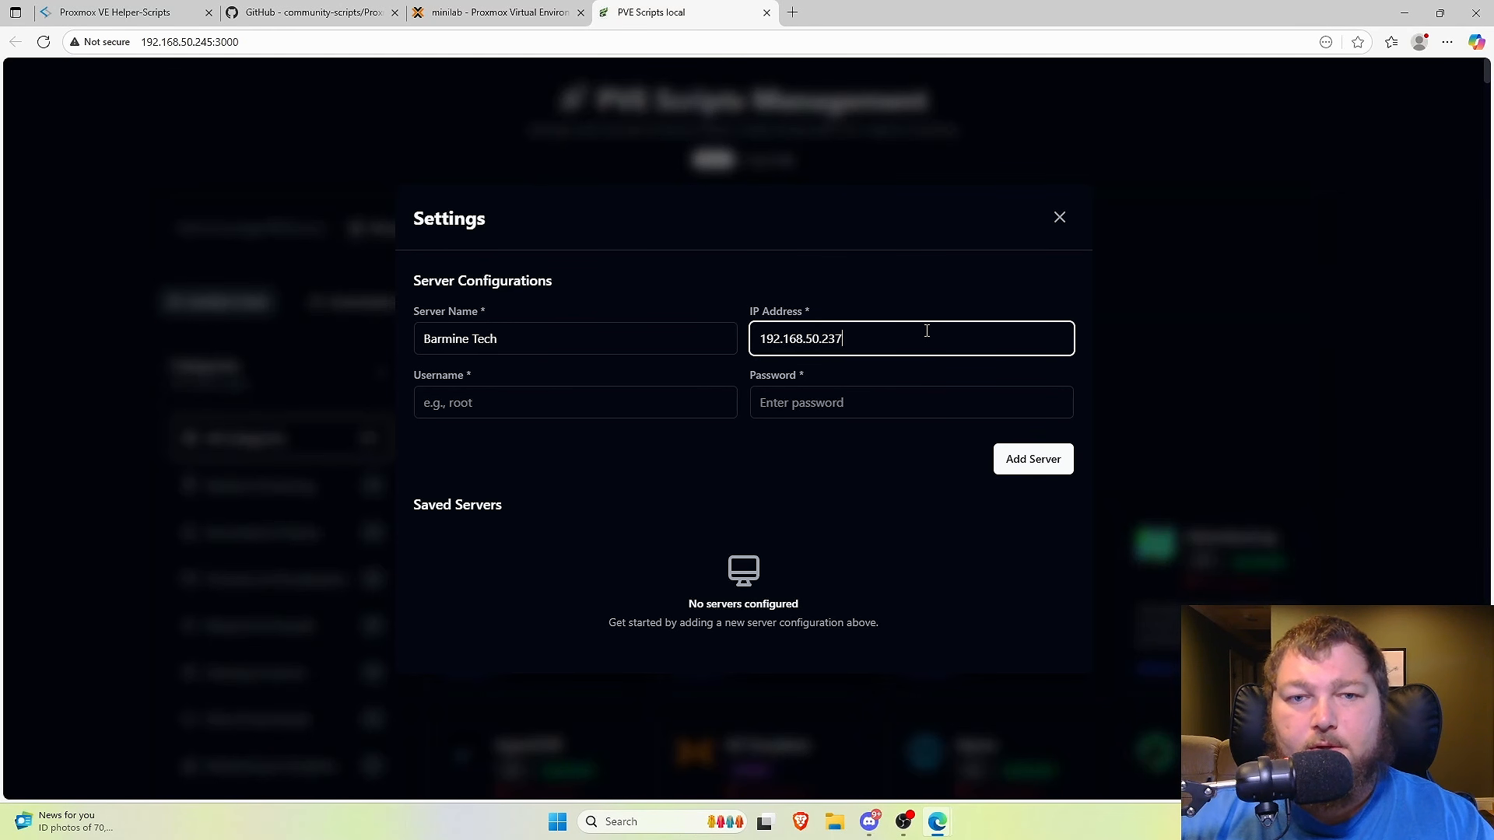
key("Tab")
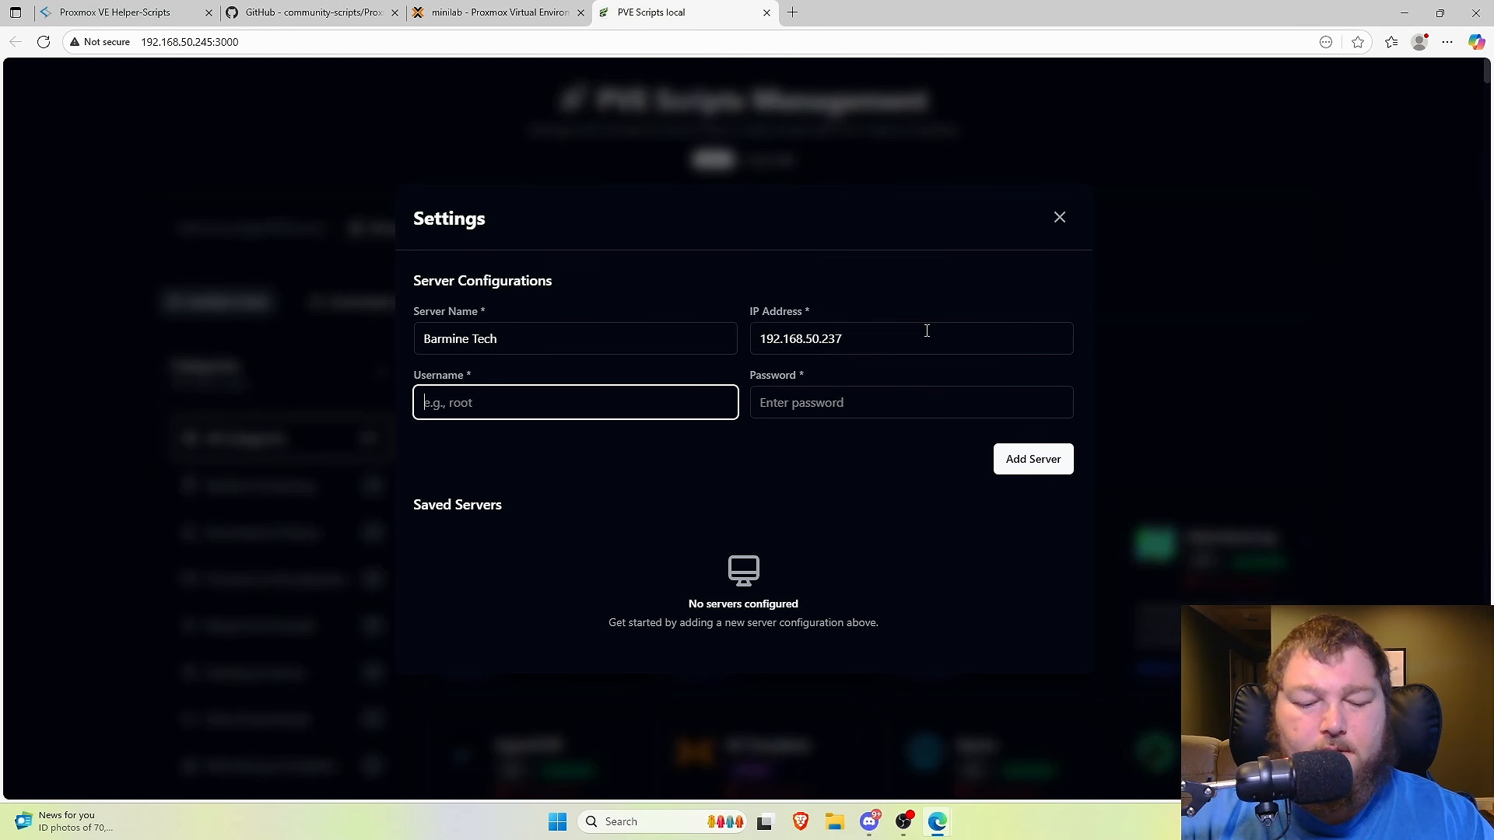
type("root")
key("Tab")
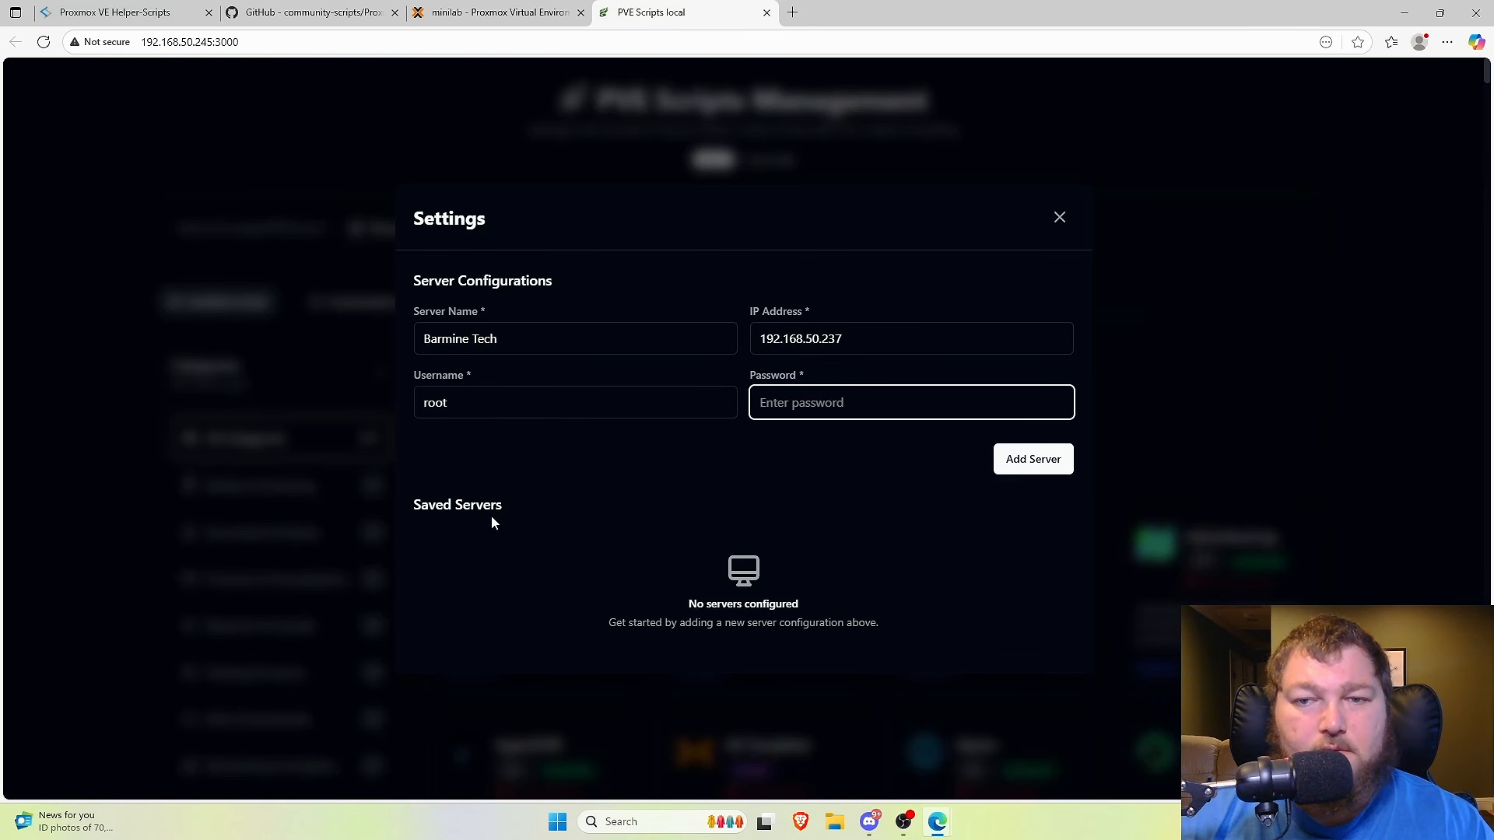
key("Return")
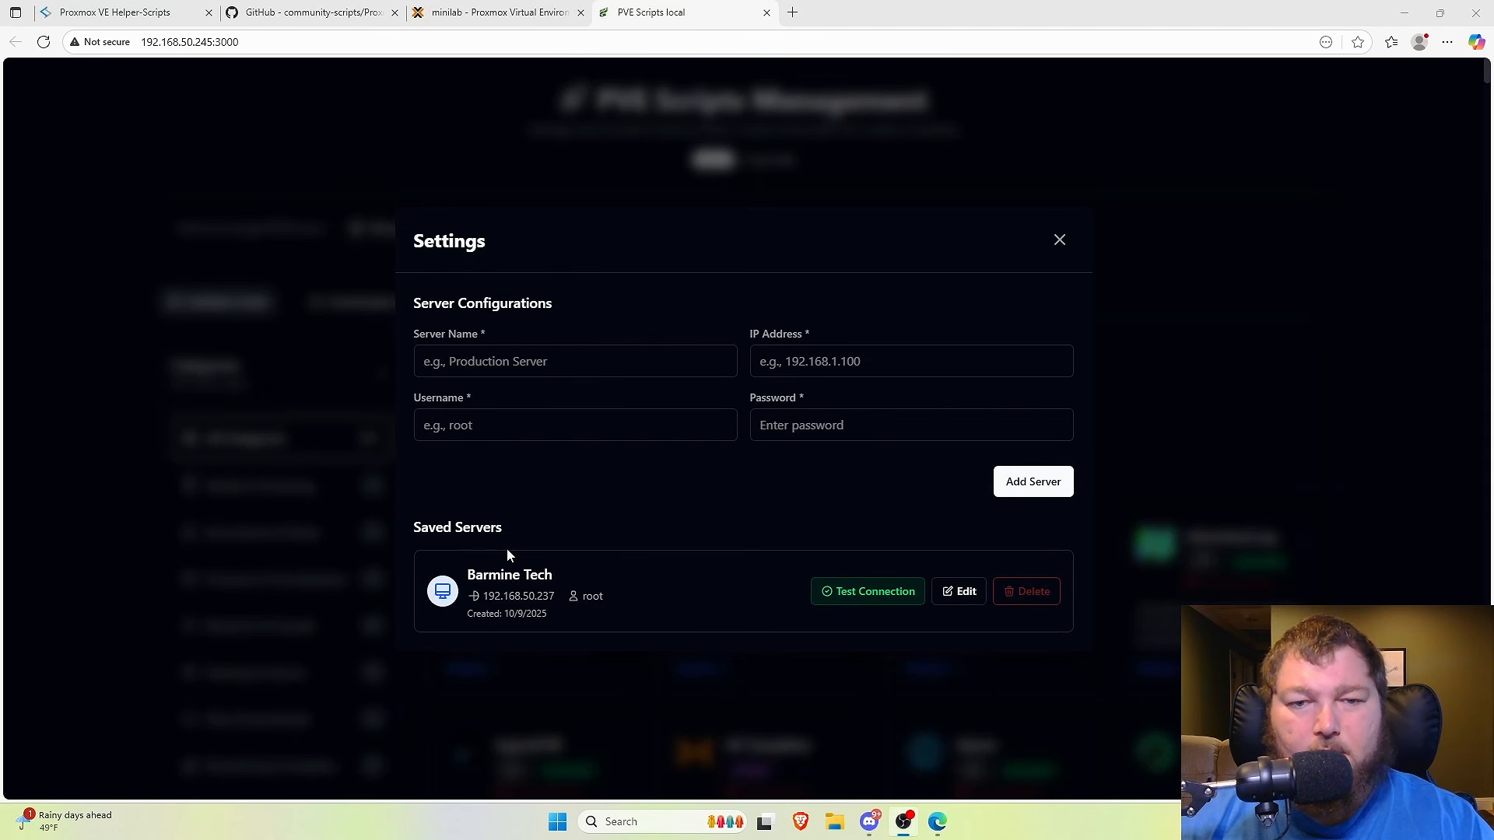
Test the connection to the saved Barmine Tech server, then leave the server settings without saving the password in the browser
left_click(851, 599)
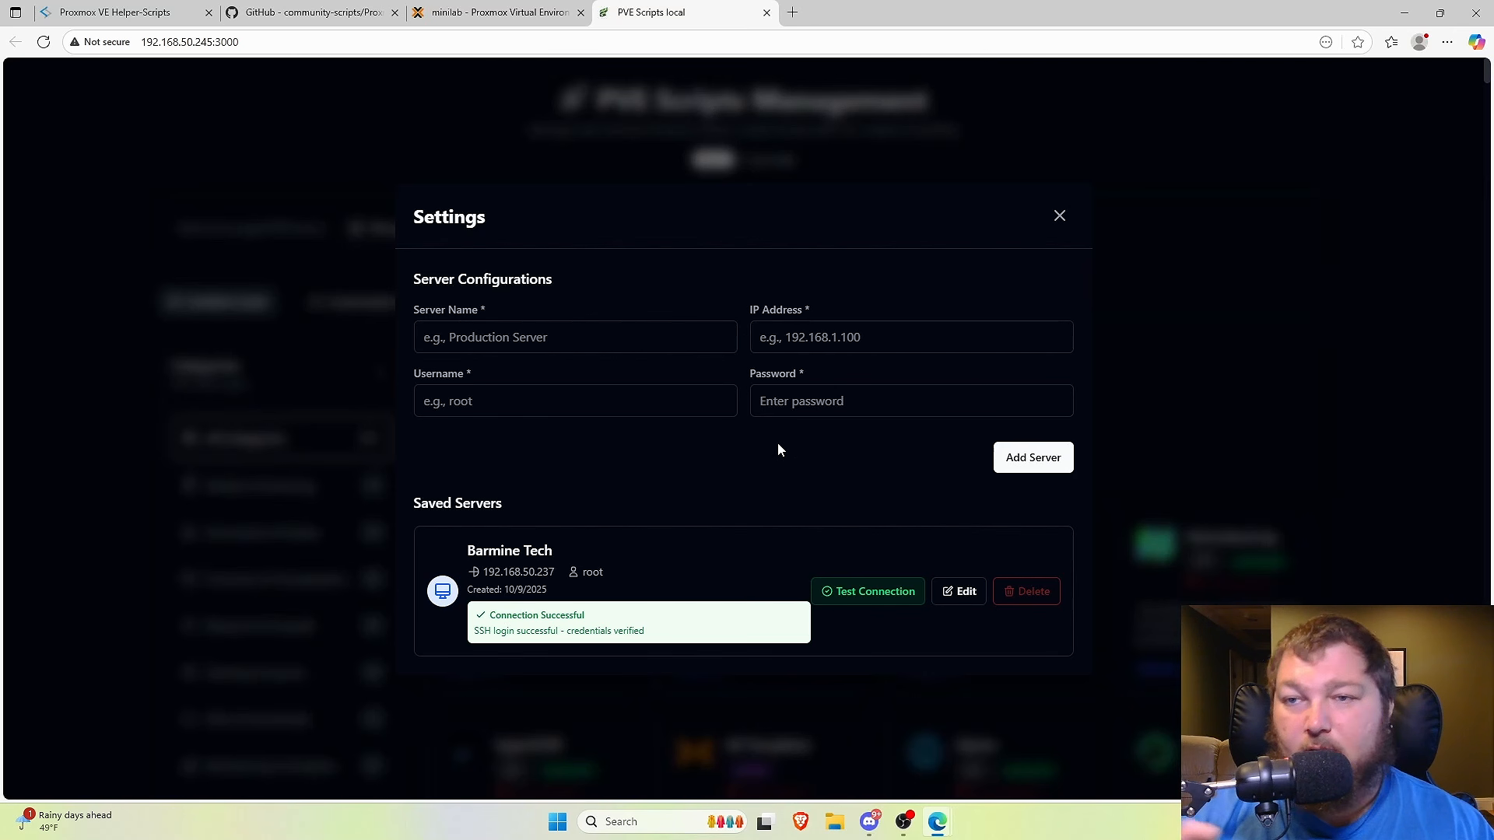
left_click(1059, 216)
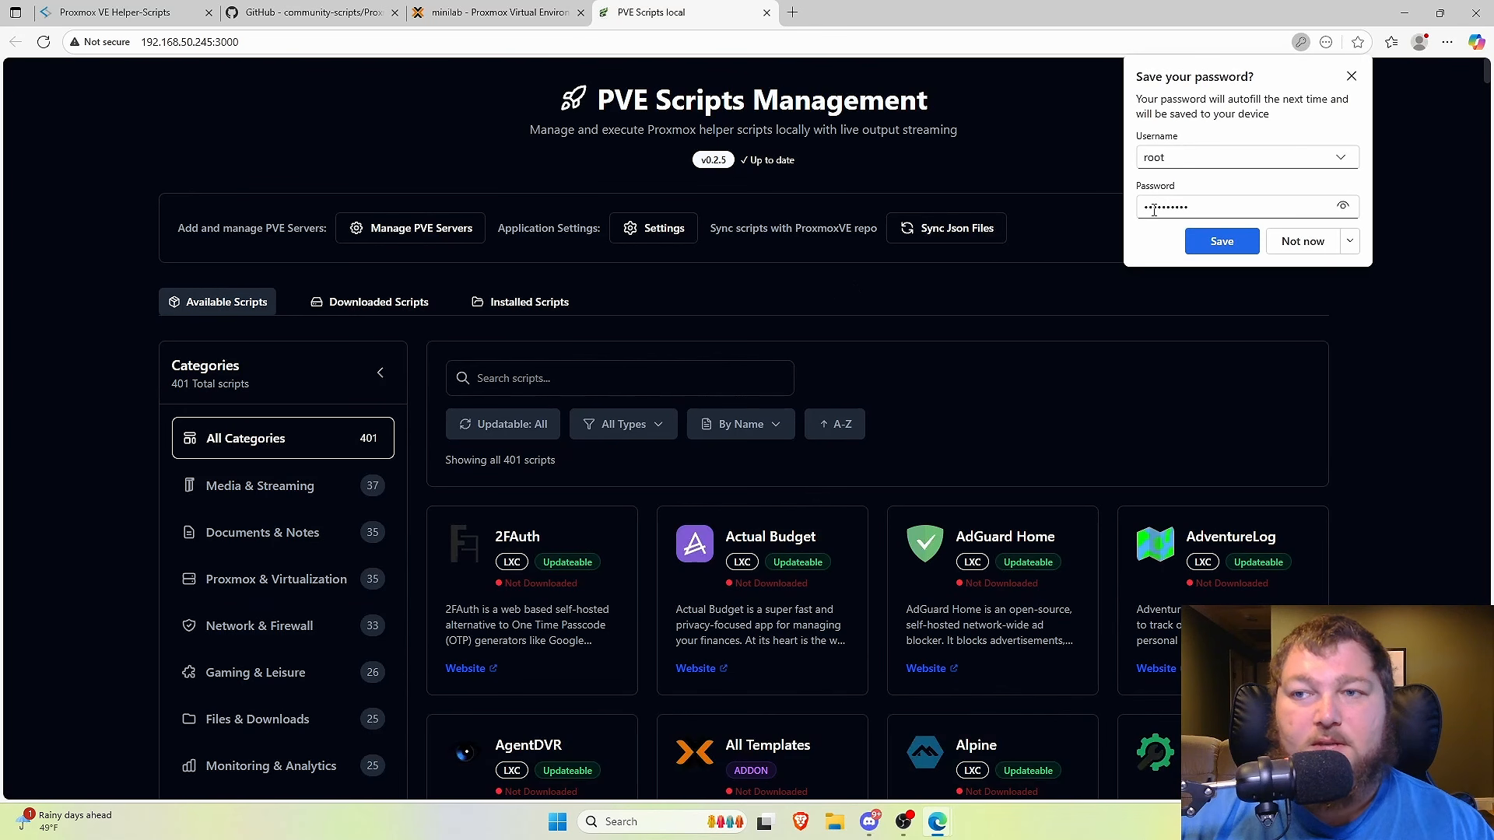
left_click(1352, 77)
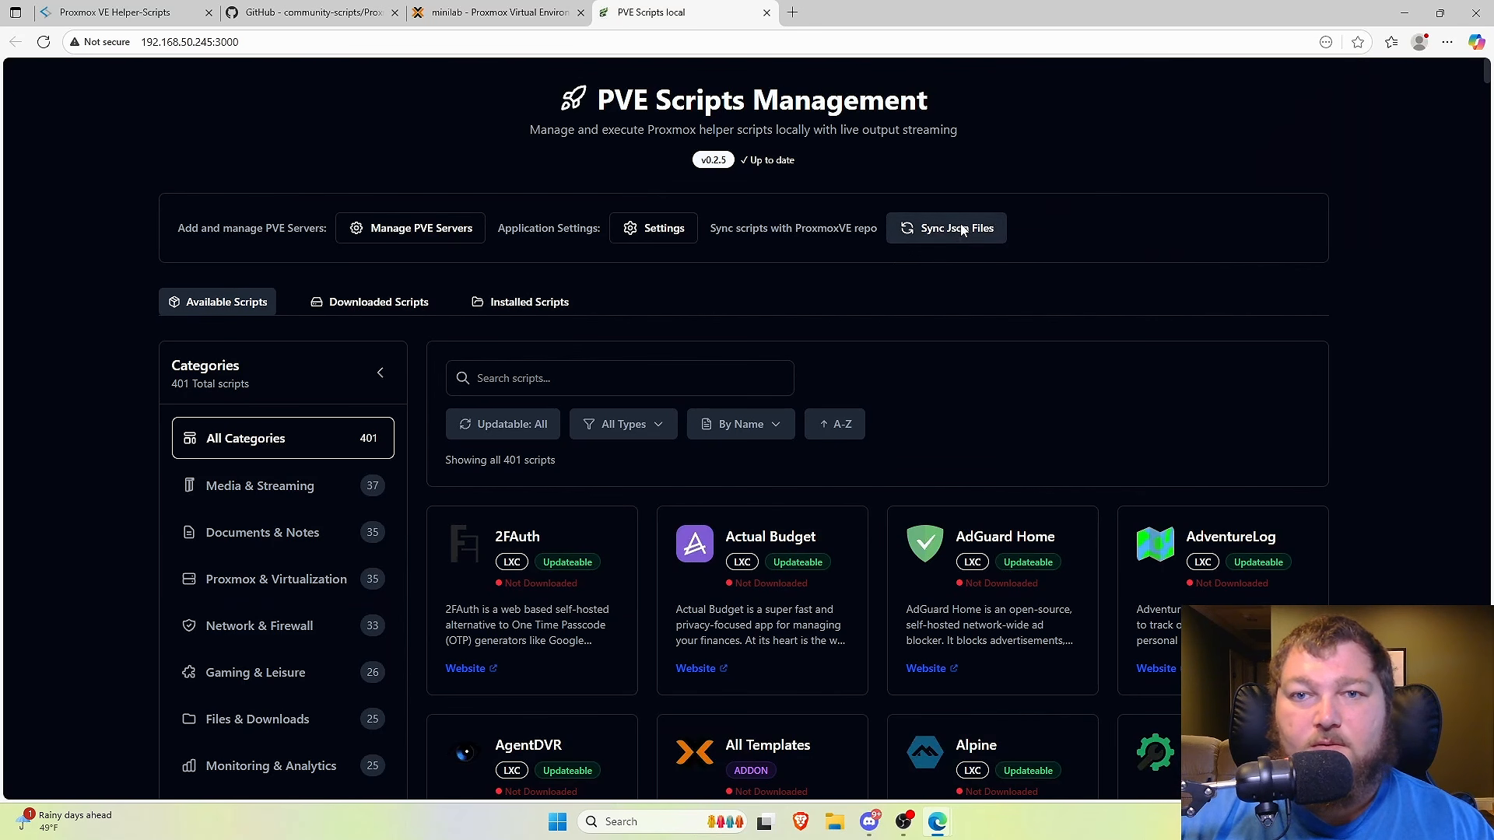
Sync the script JSON files with the ProxmoxVE repository and look through the available scripts
left_click(931, 236)
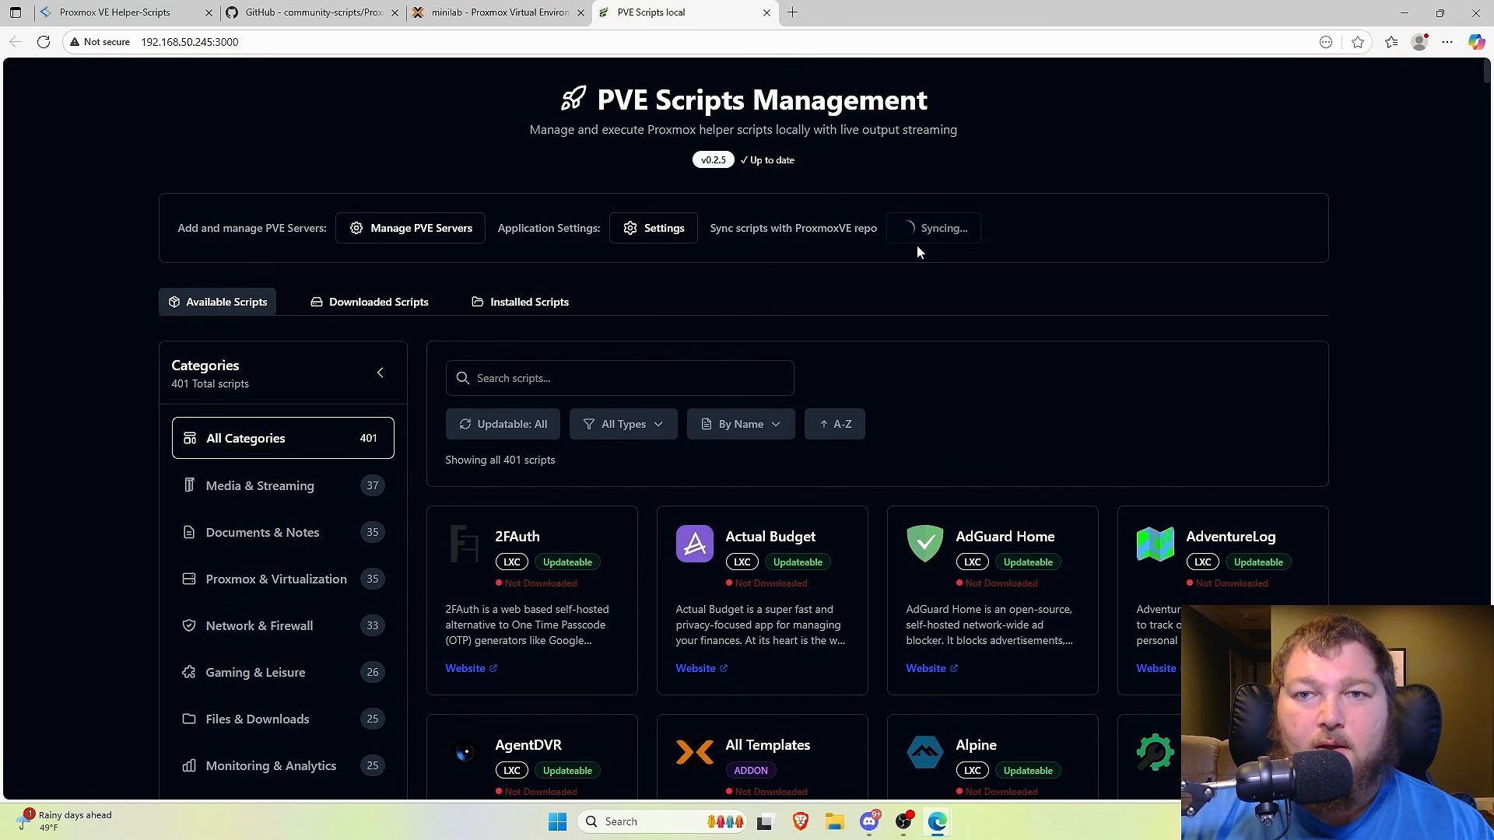
scroll(710, 305, "down", 2)
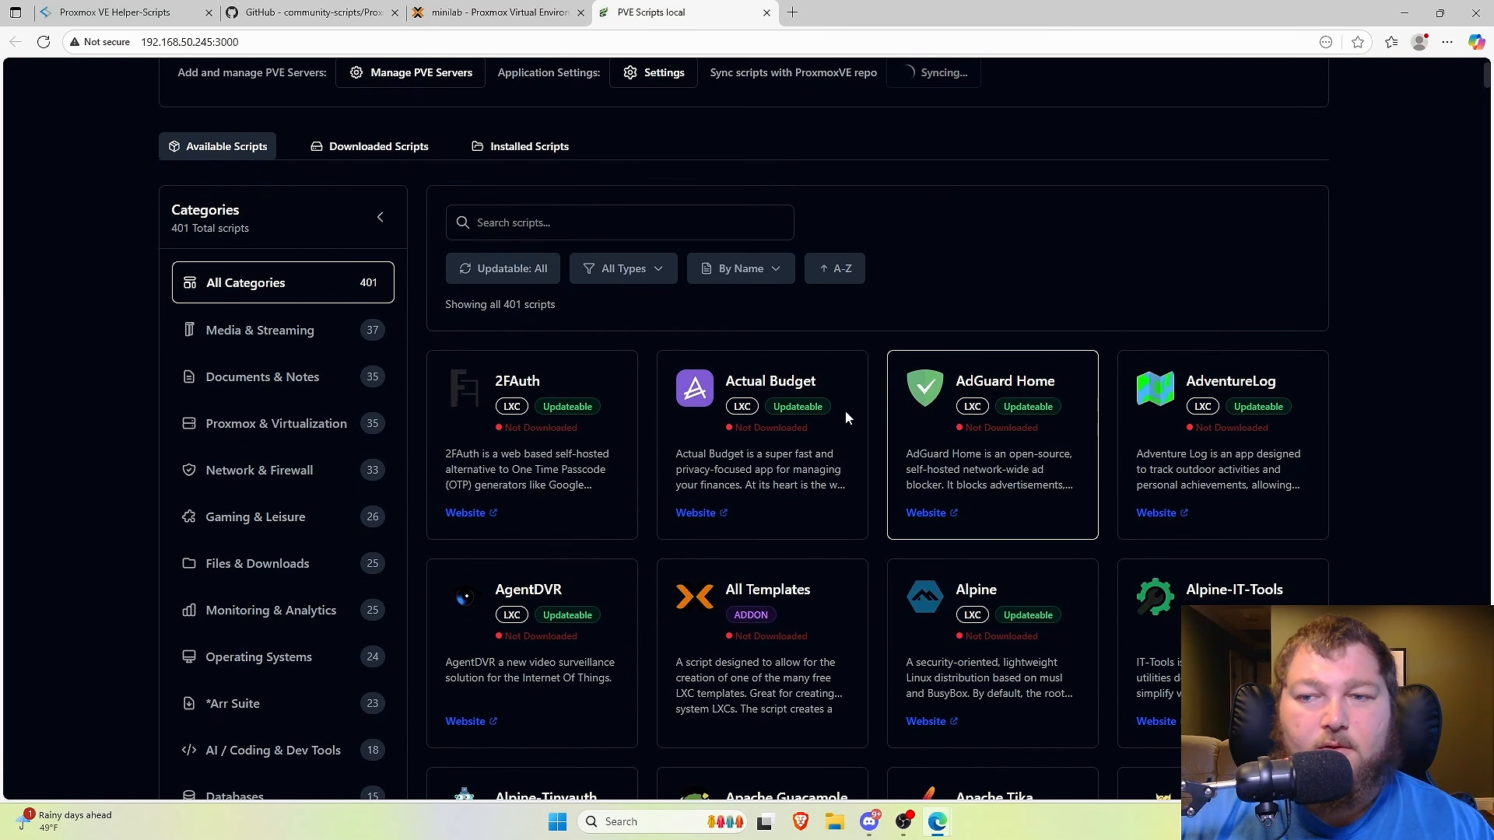
scroll(845, 418, "down", 3)
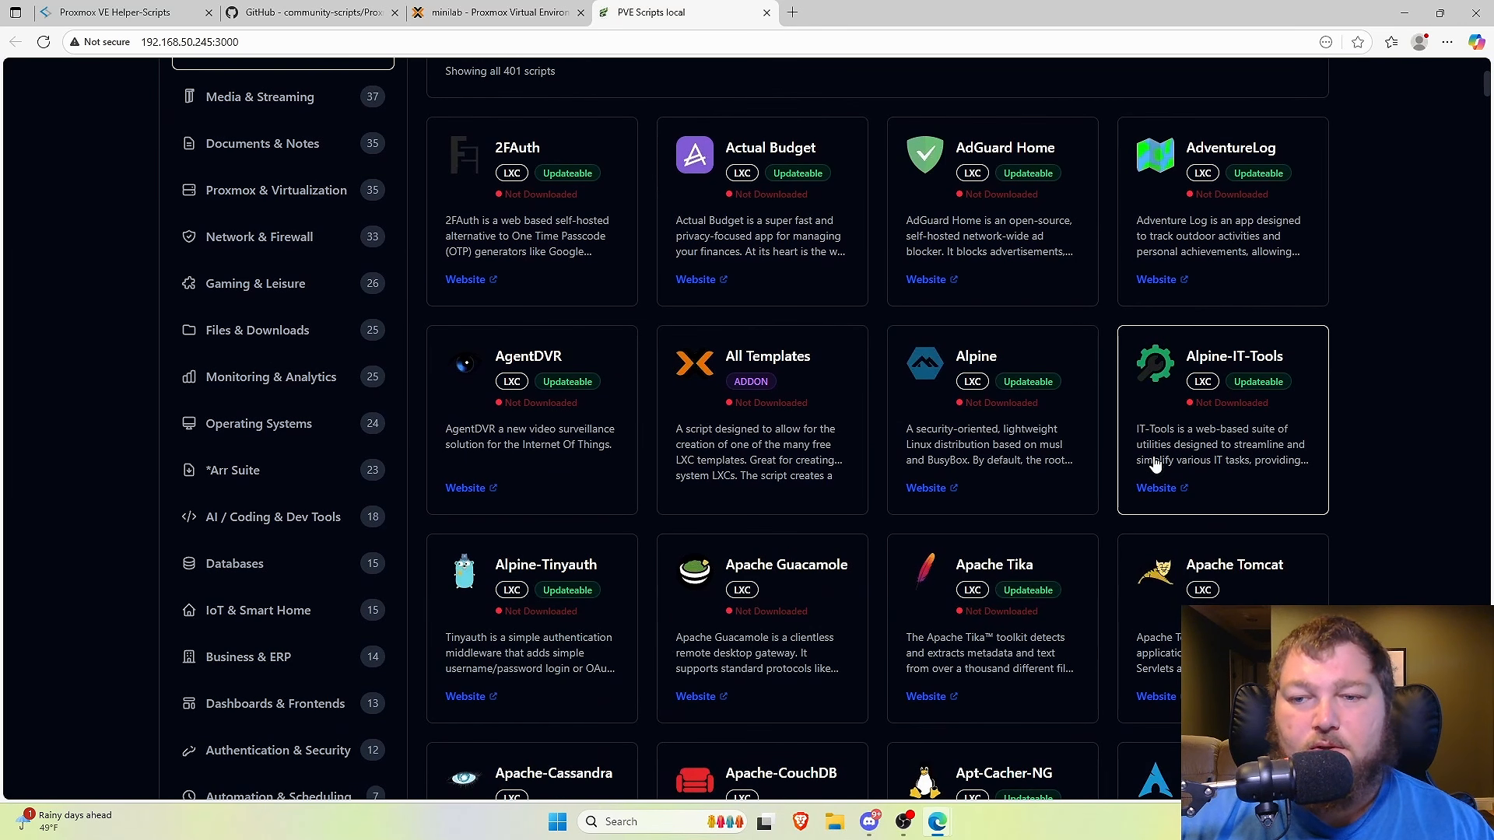
scroll(1008, 484, "down", 2)
scroll(995, 391, "up", 7)
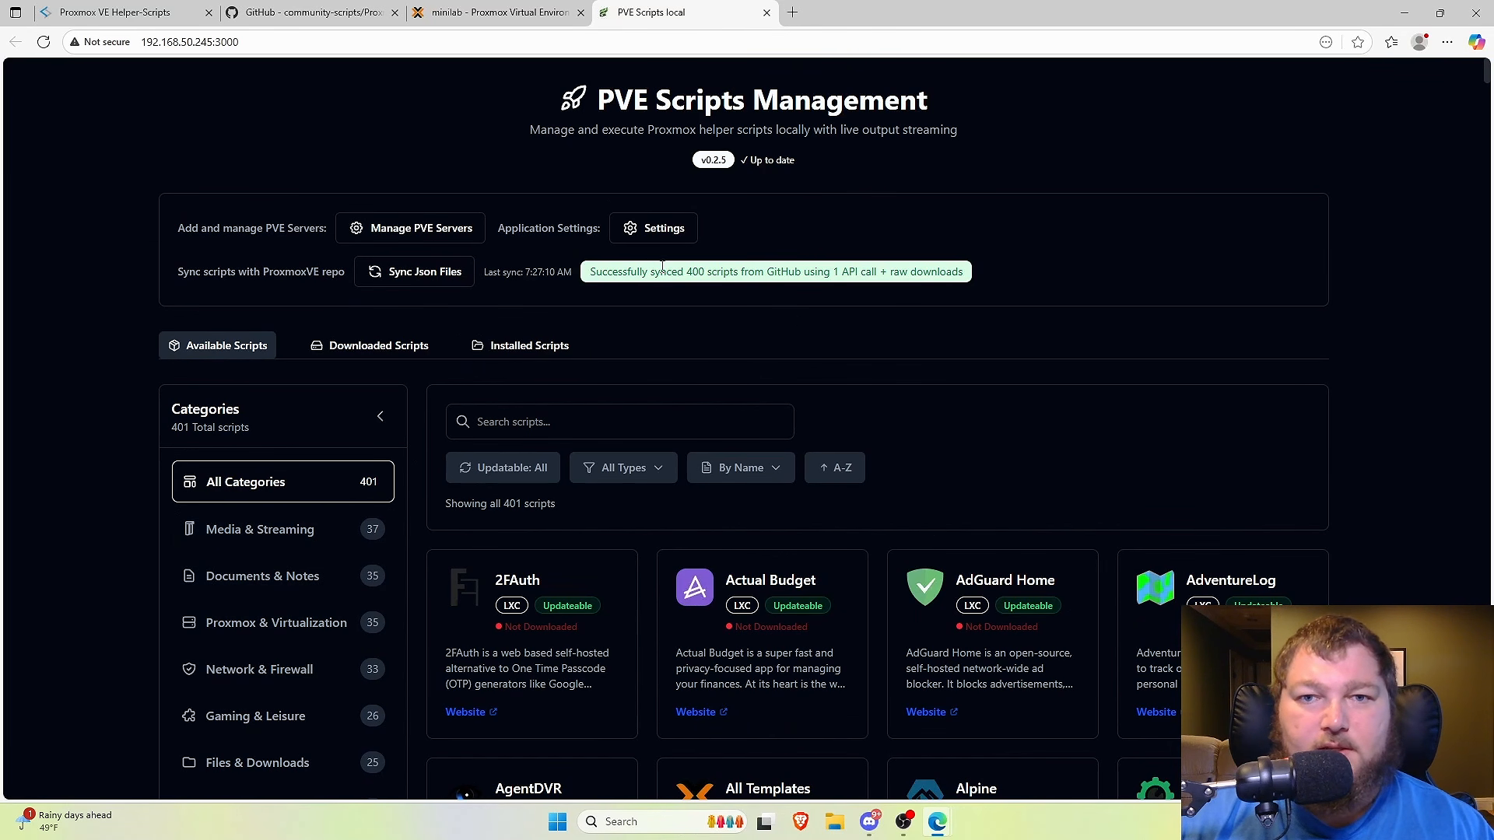
Load the Ubuntu LXC script from the Operating Systems category and close its details
scroll(35, 446, "down", 5)
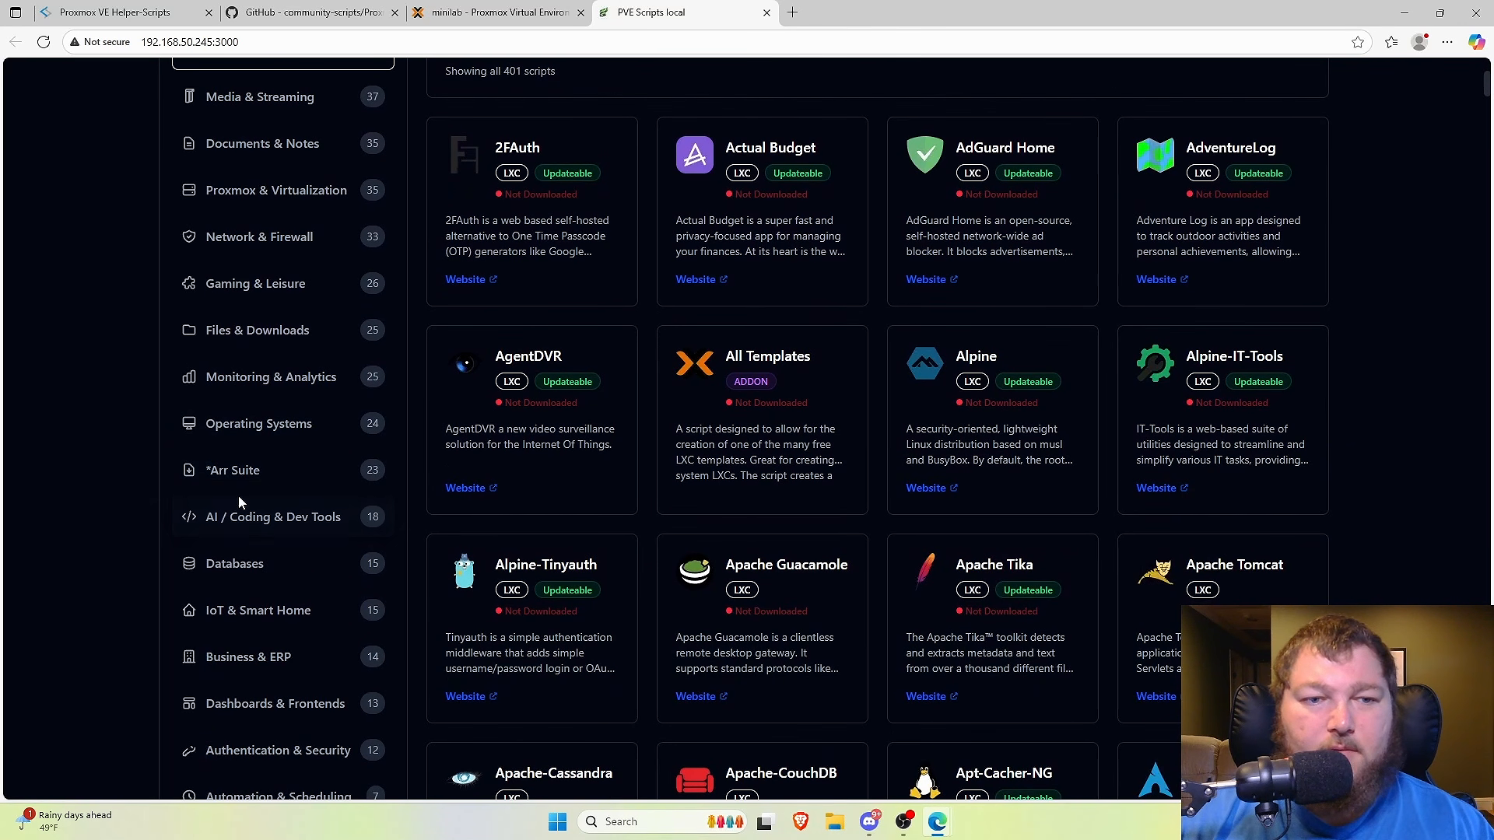
left_click(285, 436)
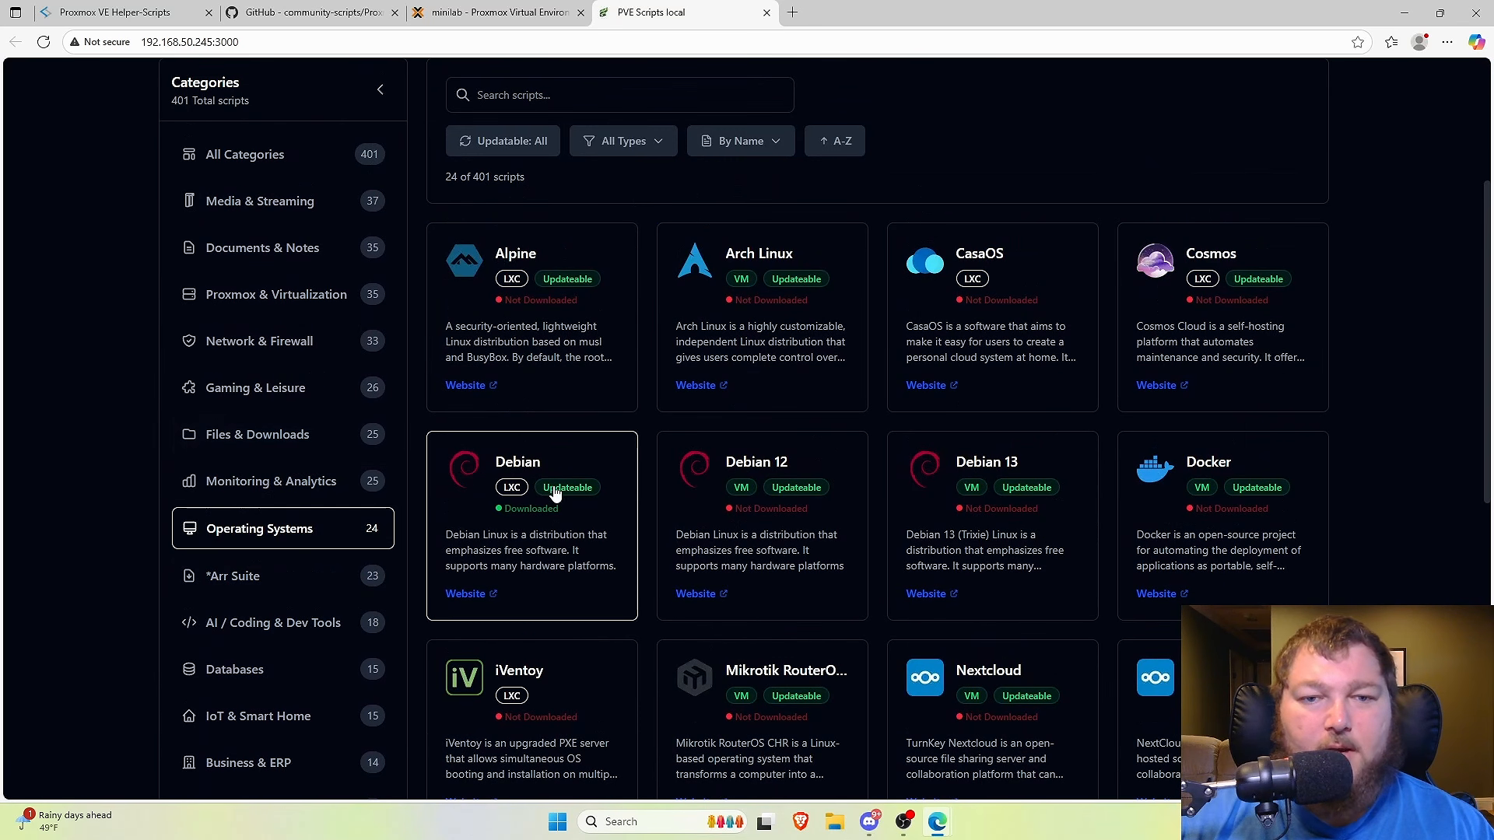
scroll(972, 482, "down", 8)
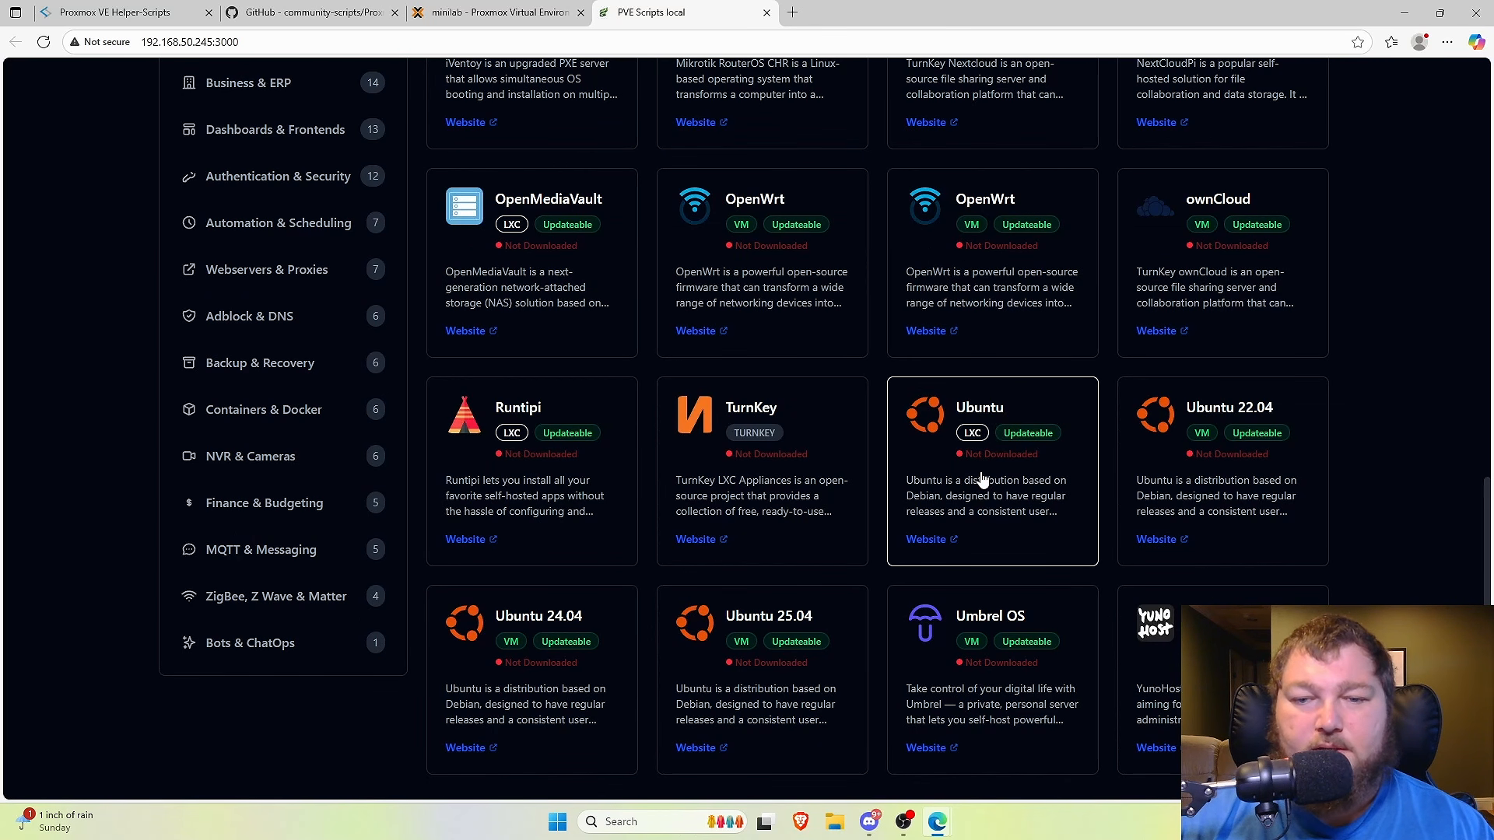
left_click(1007, 482)
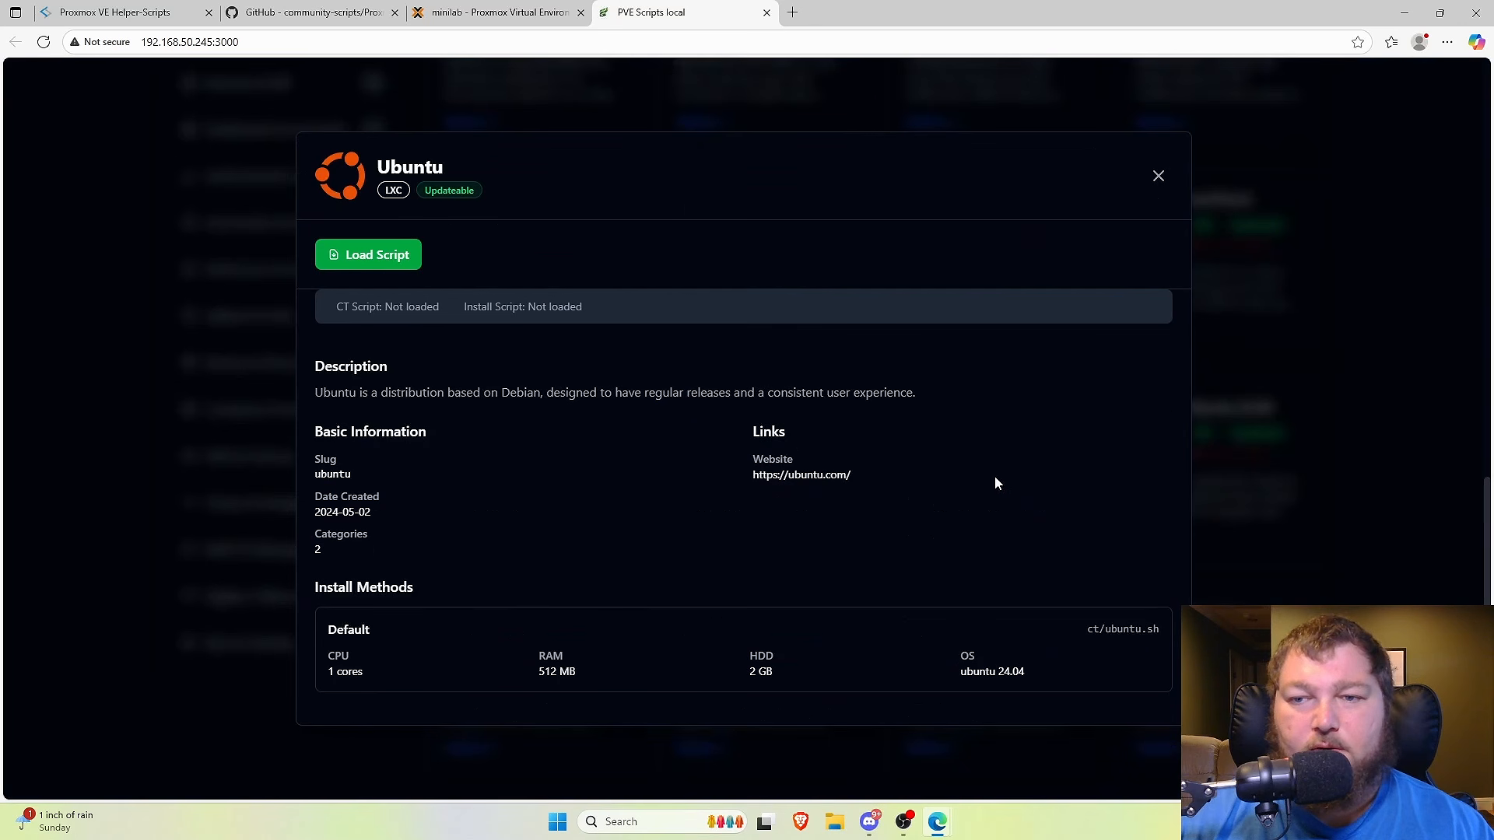
left_click(374, 256)
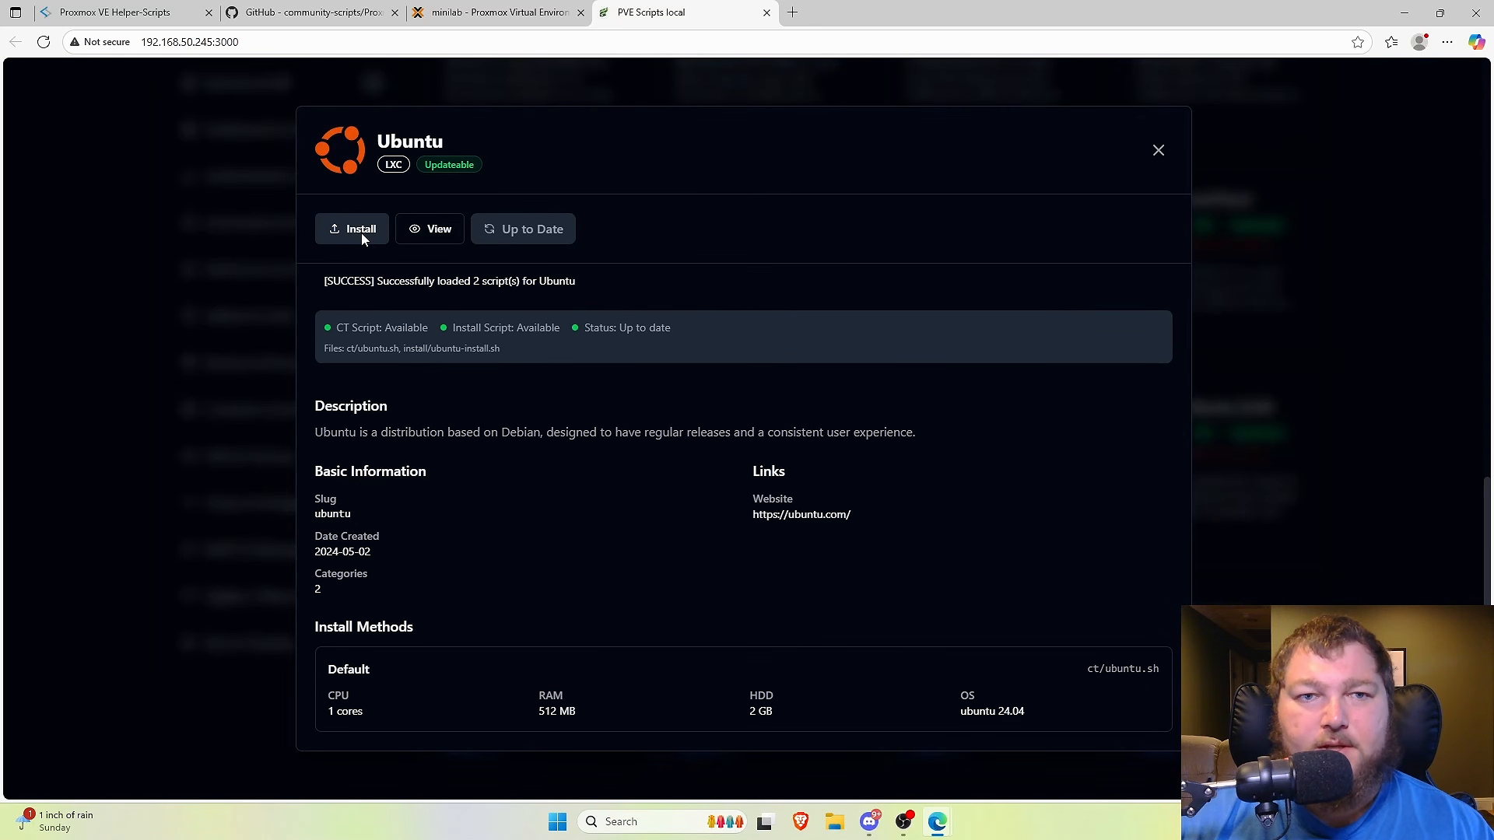
left_click(1158, 151)
Open the details of the Debian LXC script among the downloaded scripts
scroll(888, 393, "up", 10)
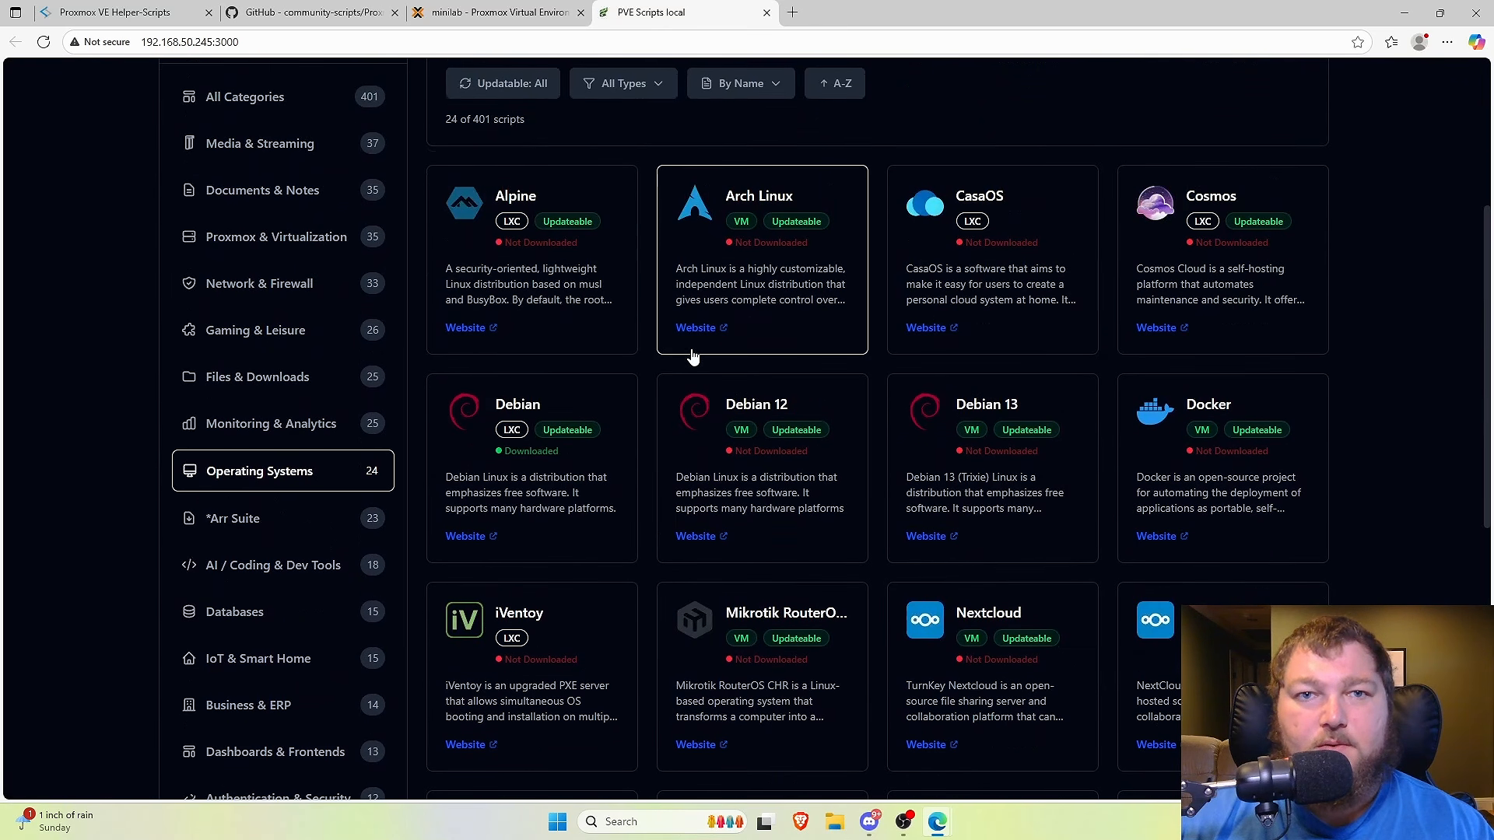
left_click(371, 276)
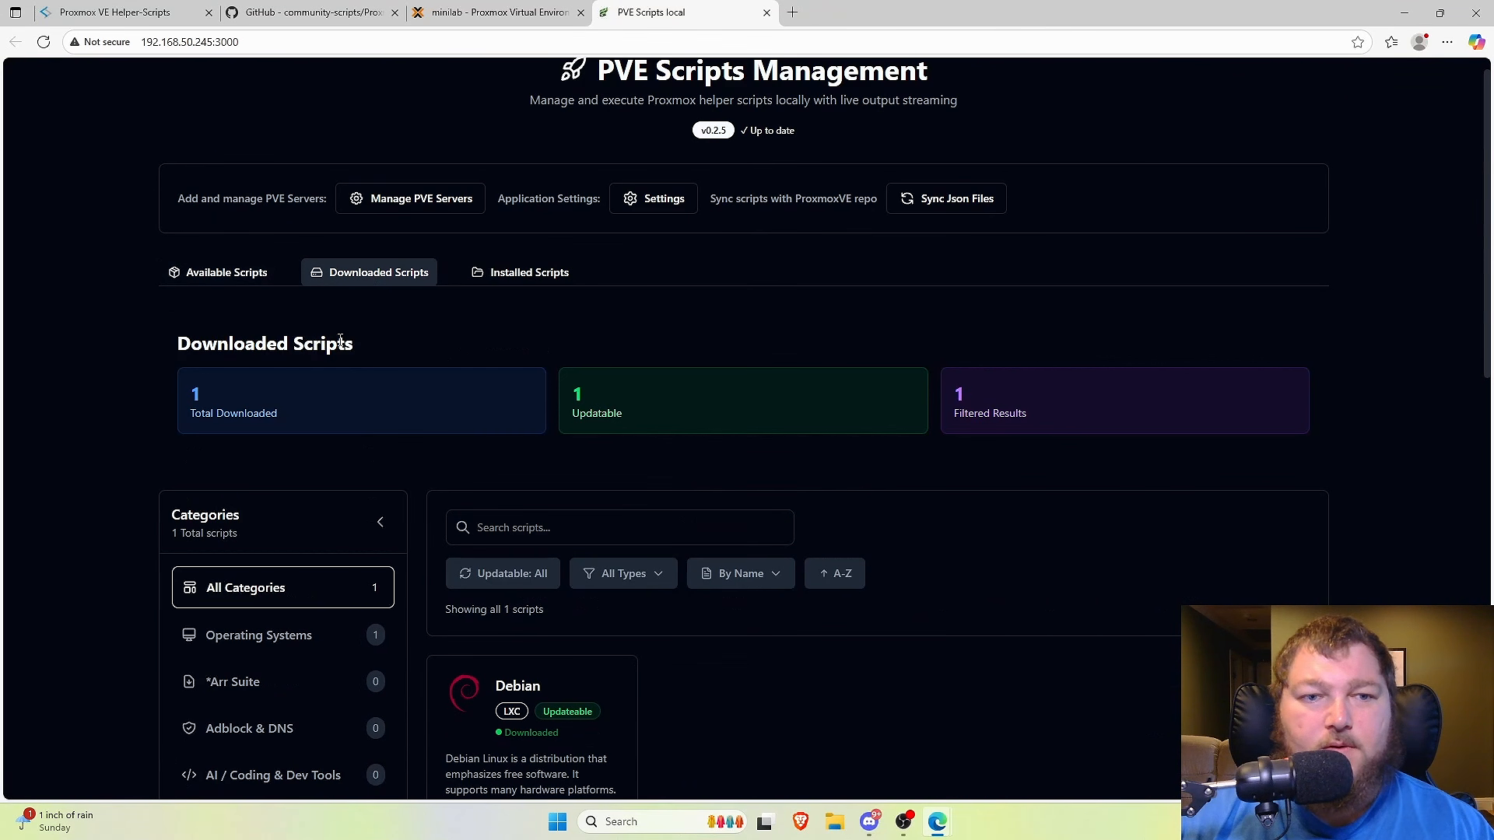
scroll(299, 426, "down", 4)
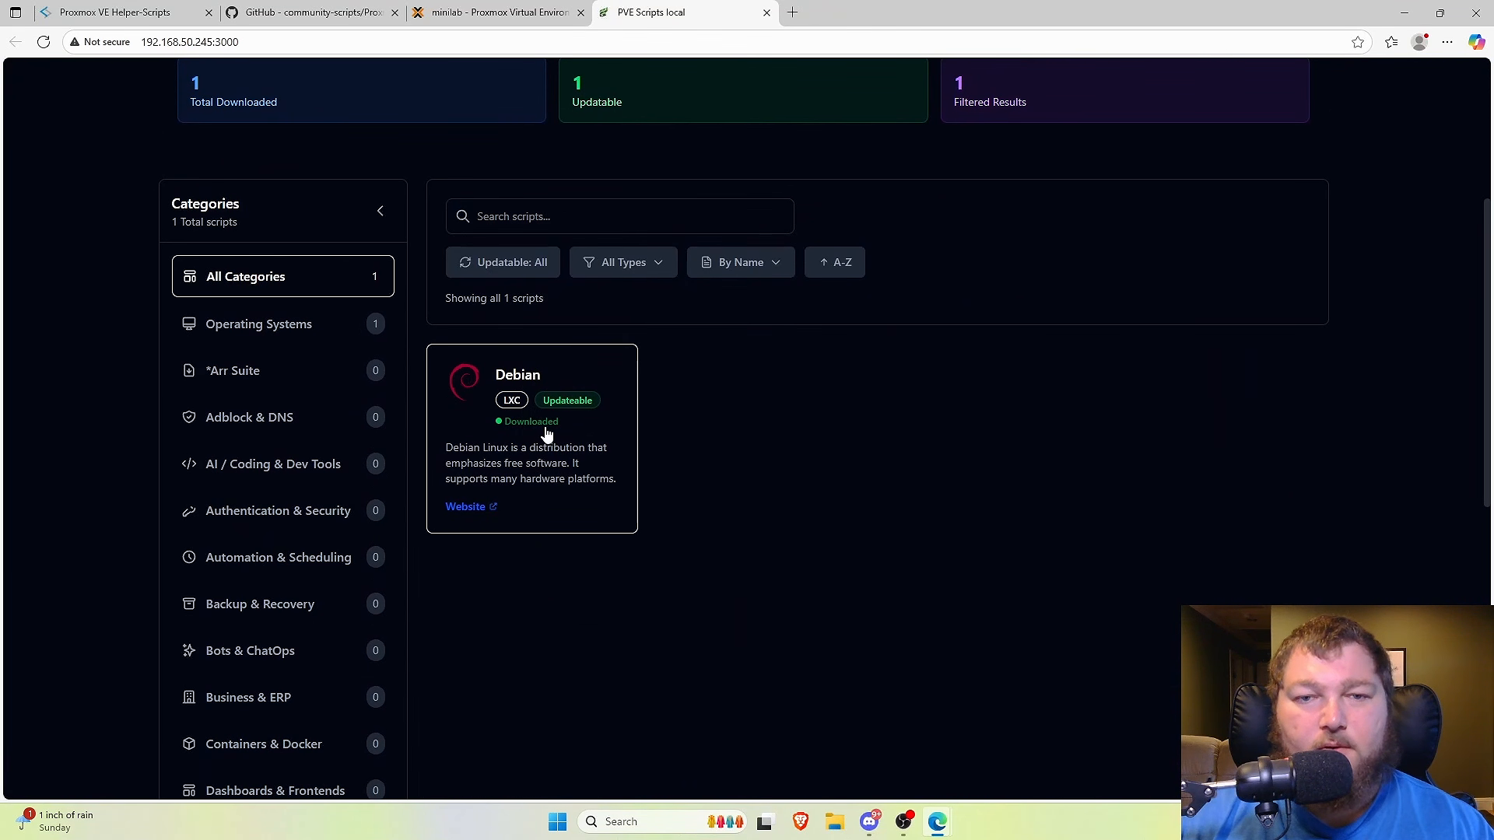
left_click(540, 457)
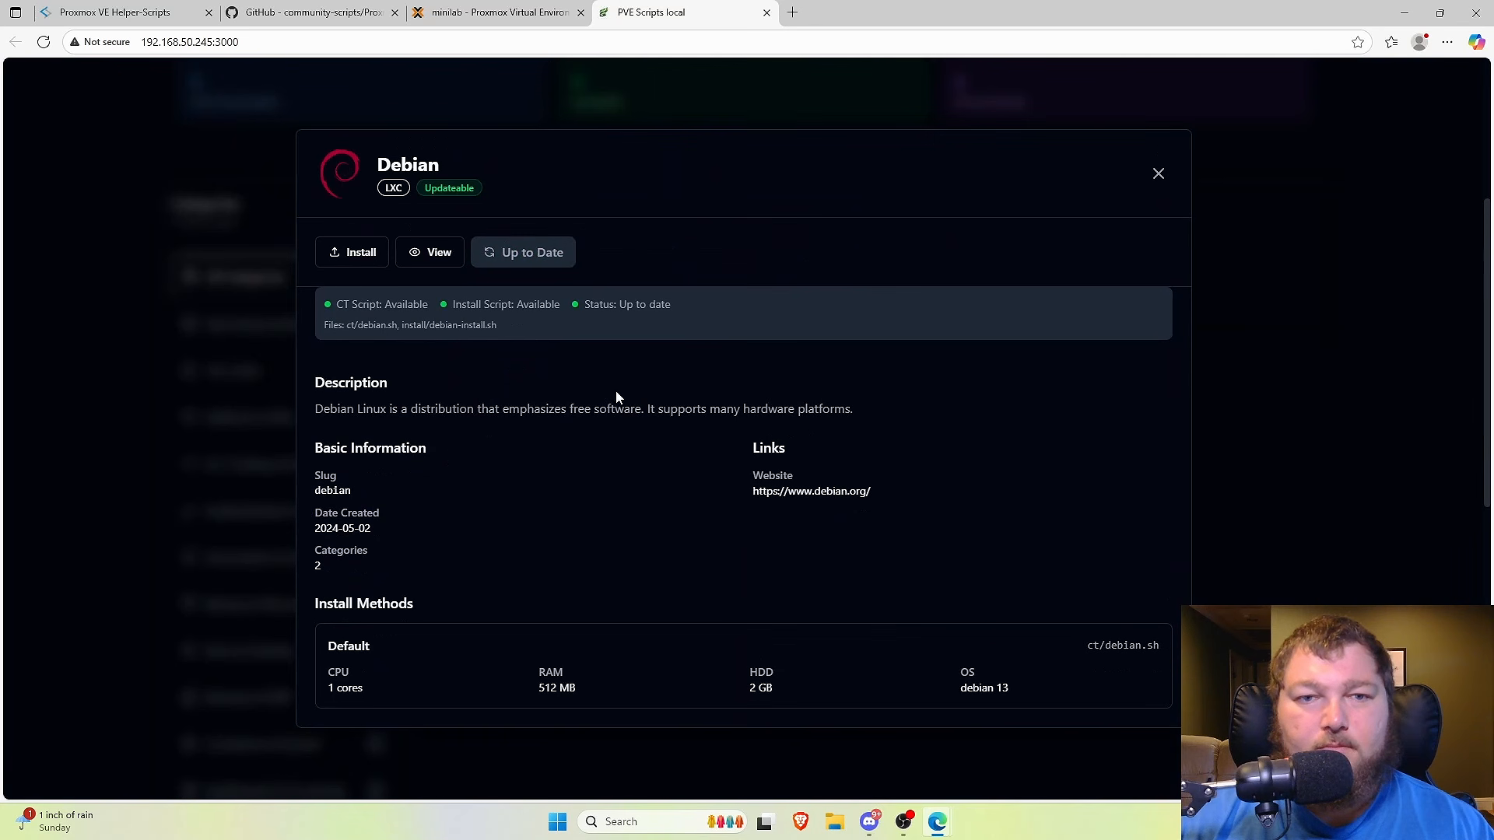
Install the Debian script through SSH execution on the Barmine Tech server and start debian.sh in the terminal
left_click(355, 258)
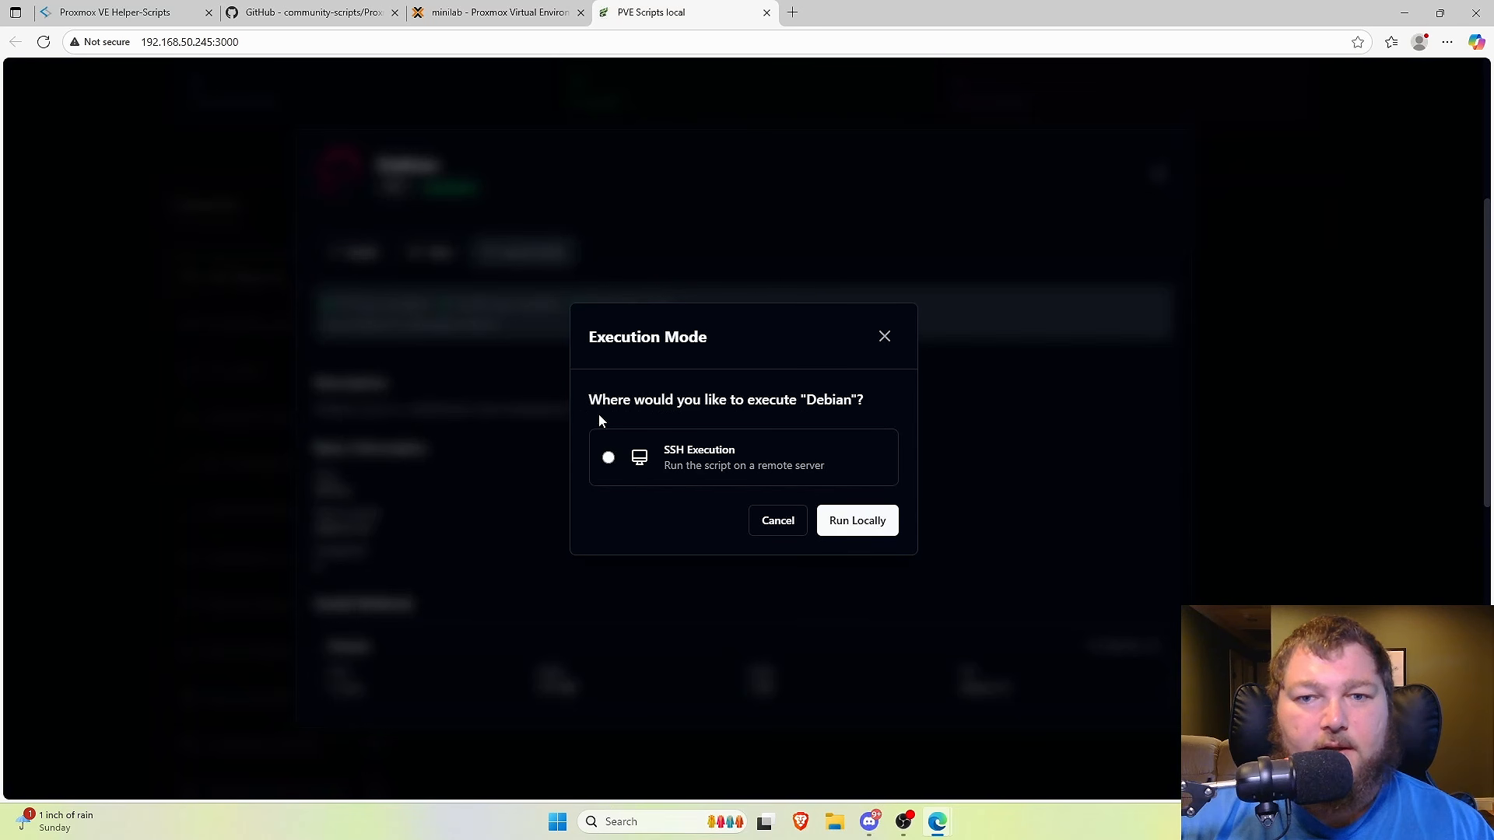
left_click(663, 457)
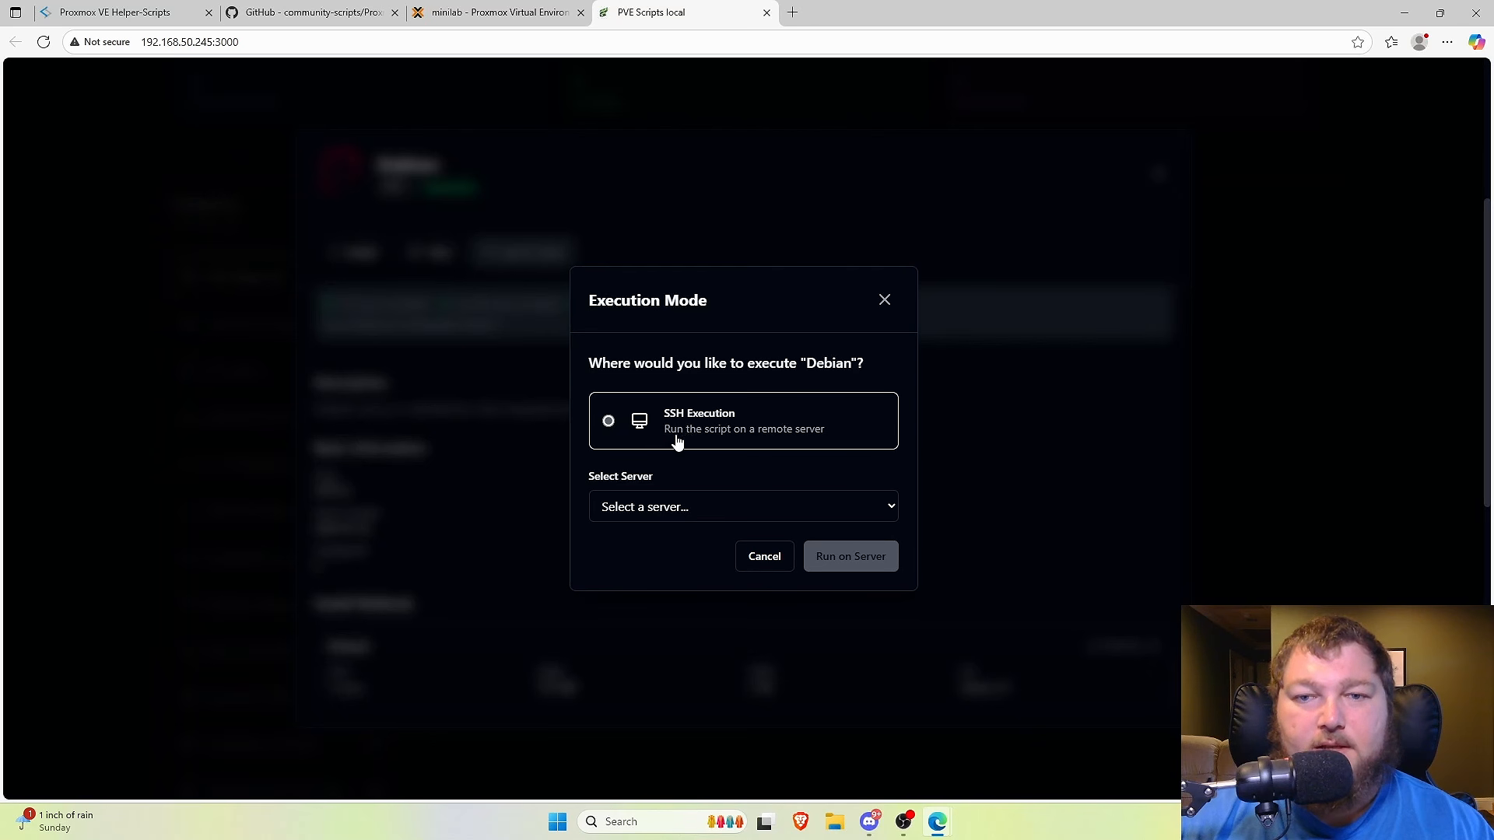
left_click(684, 507)
left_click(683, 560)
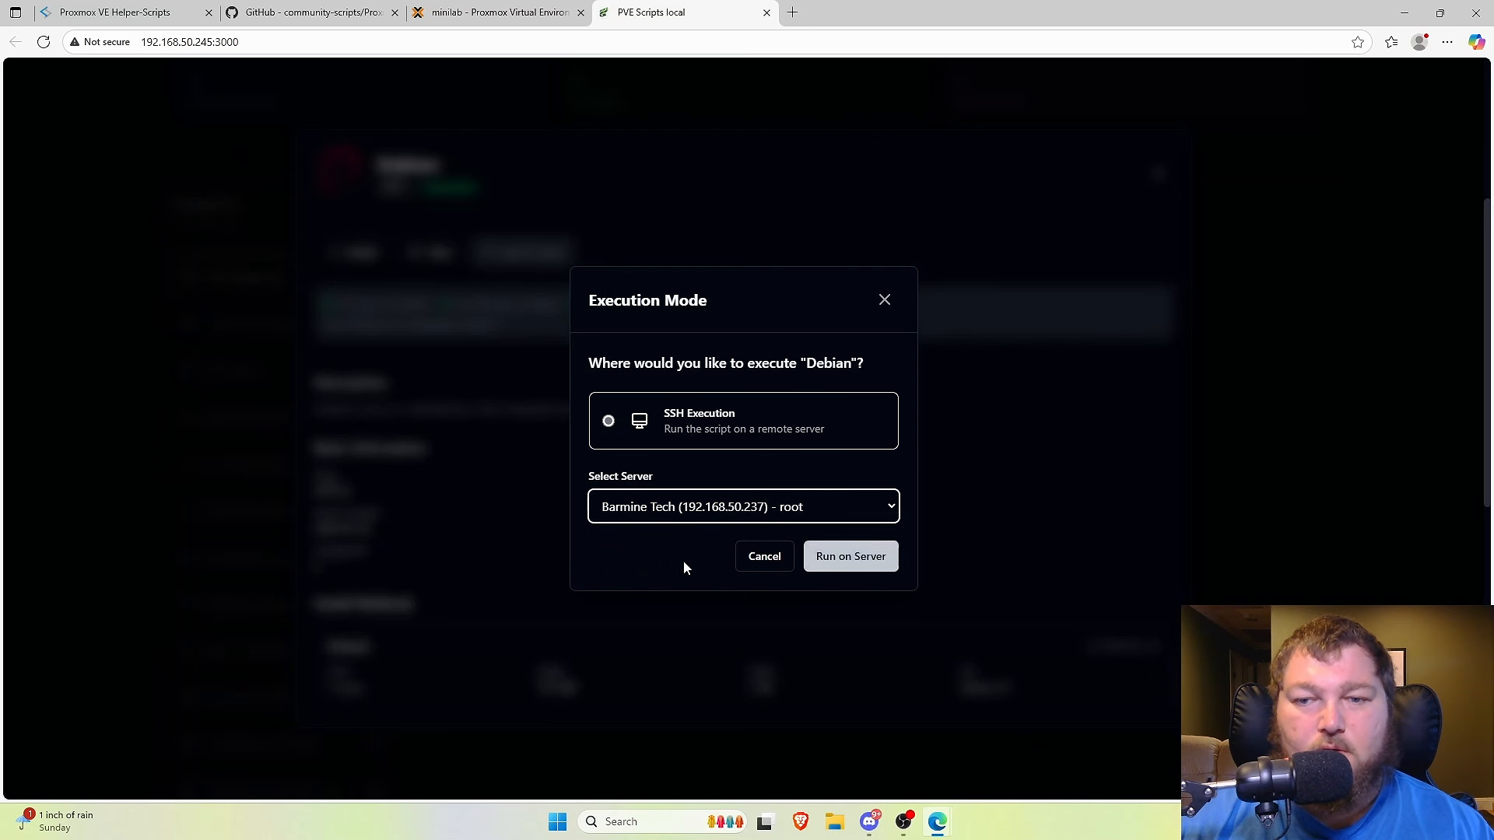
left_click(852, 559)
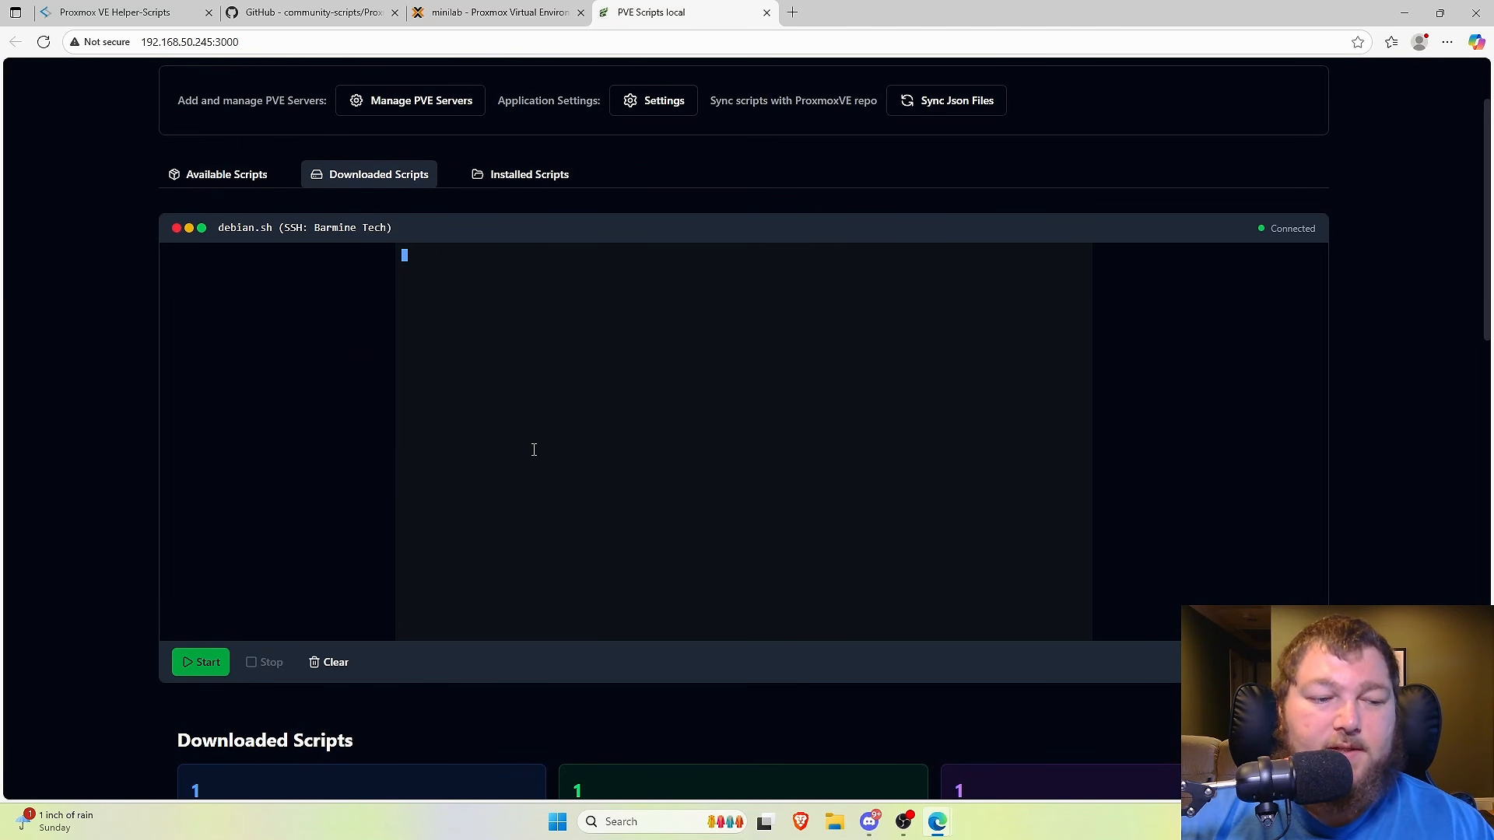
left_click(185, 662)
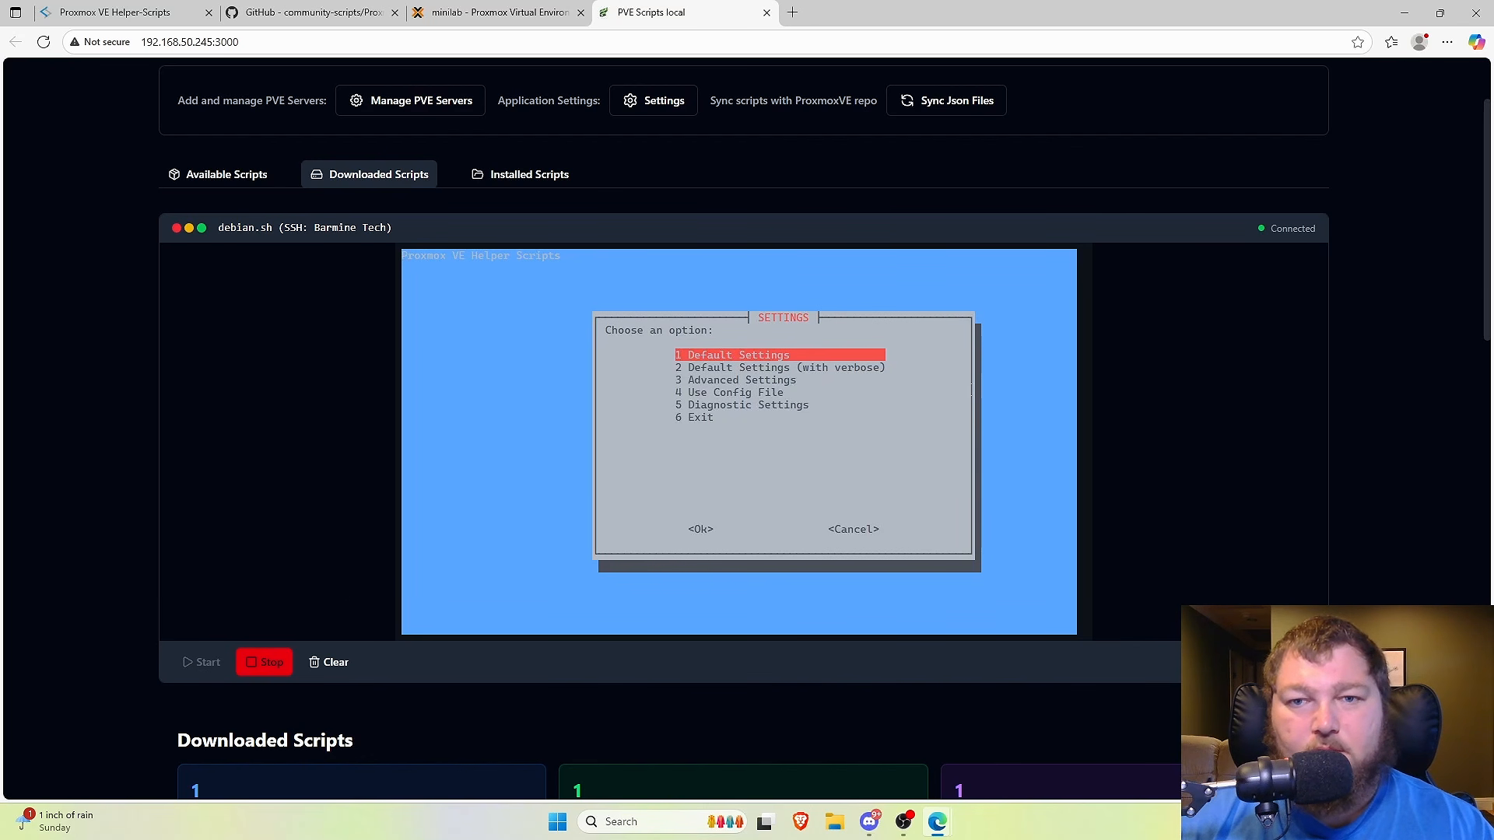
Create the Debian LXC with the Default Settings and check for the new container in the Proxmox server tree
key("Return")
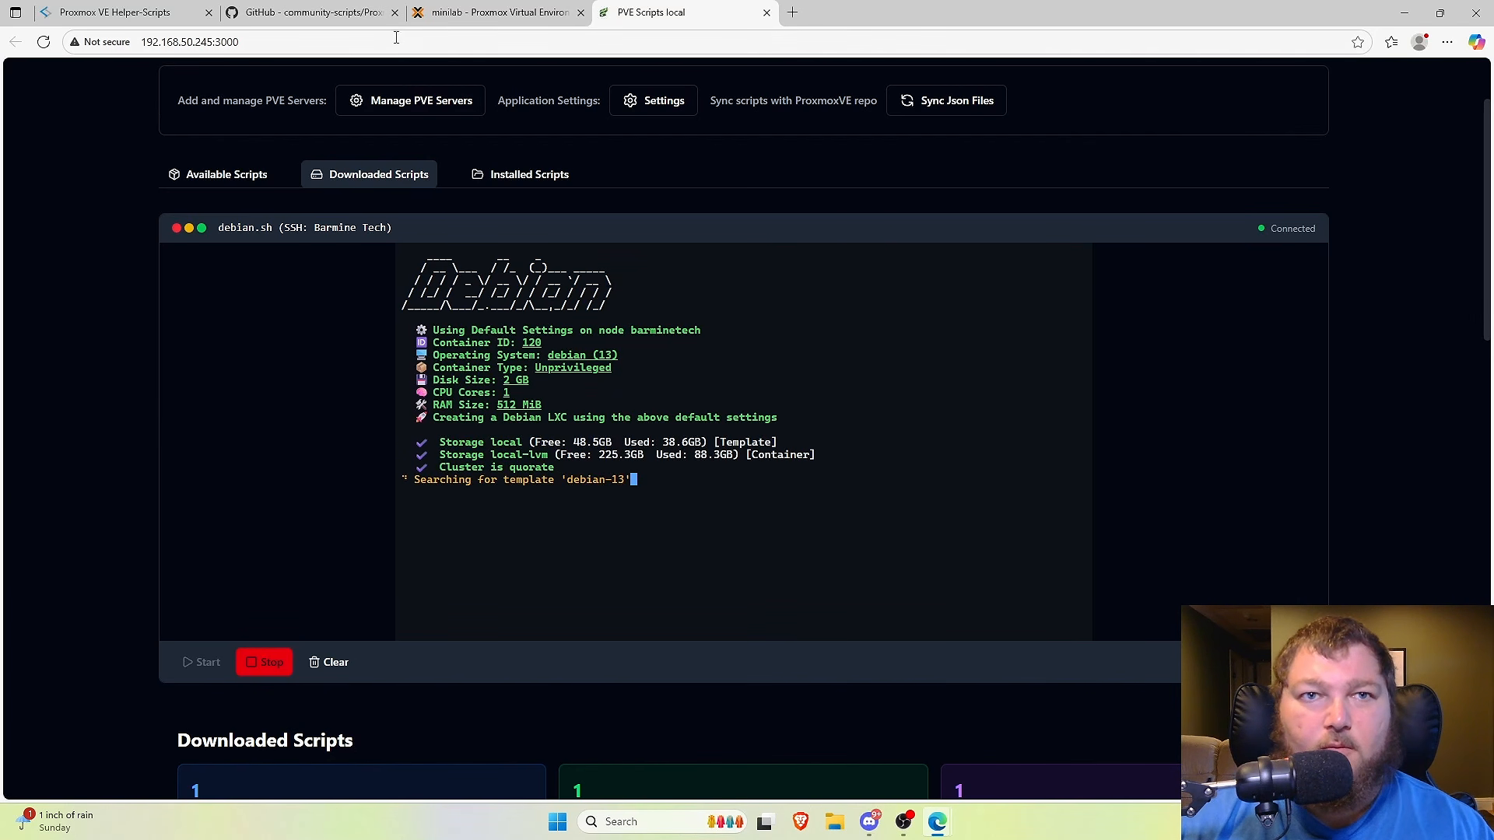
left_click(498, 12)
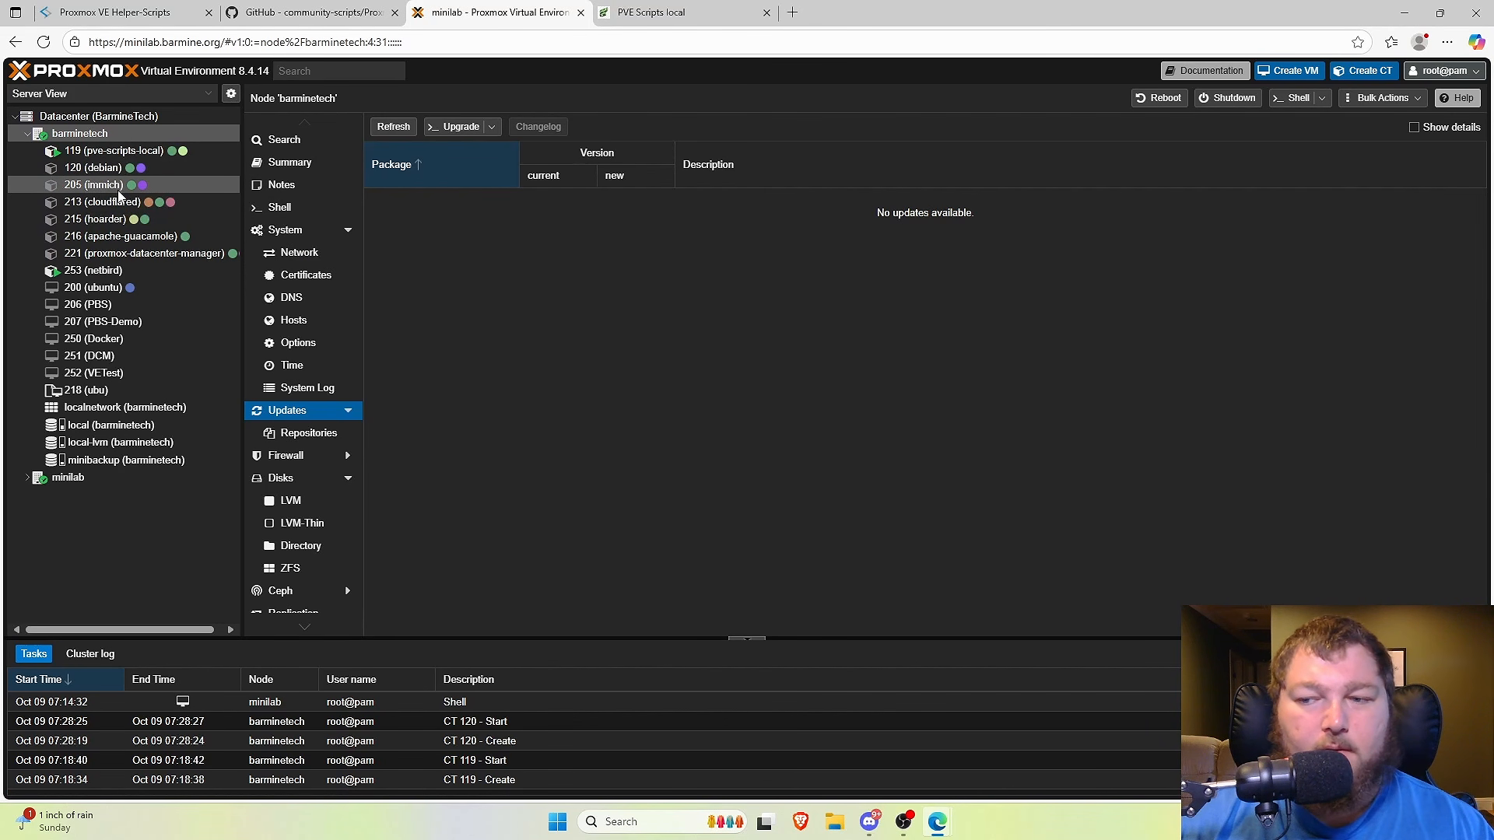
left_click(656, 11)
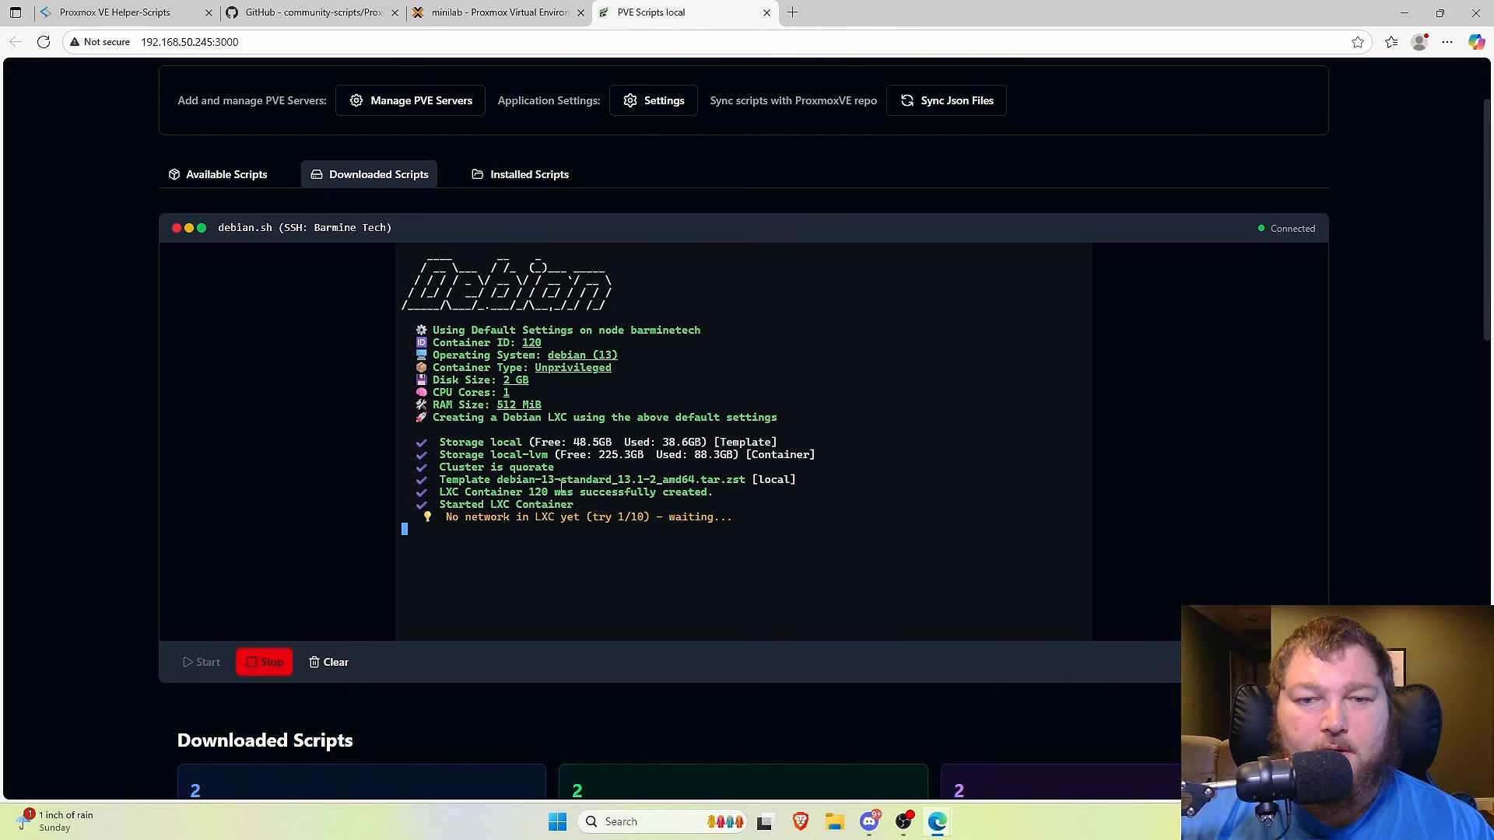
left_click(498, 12)
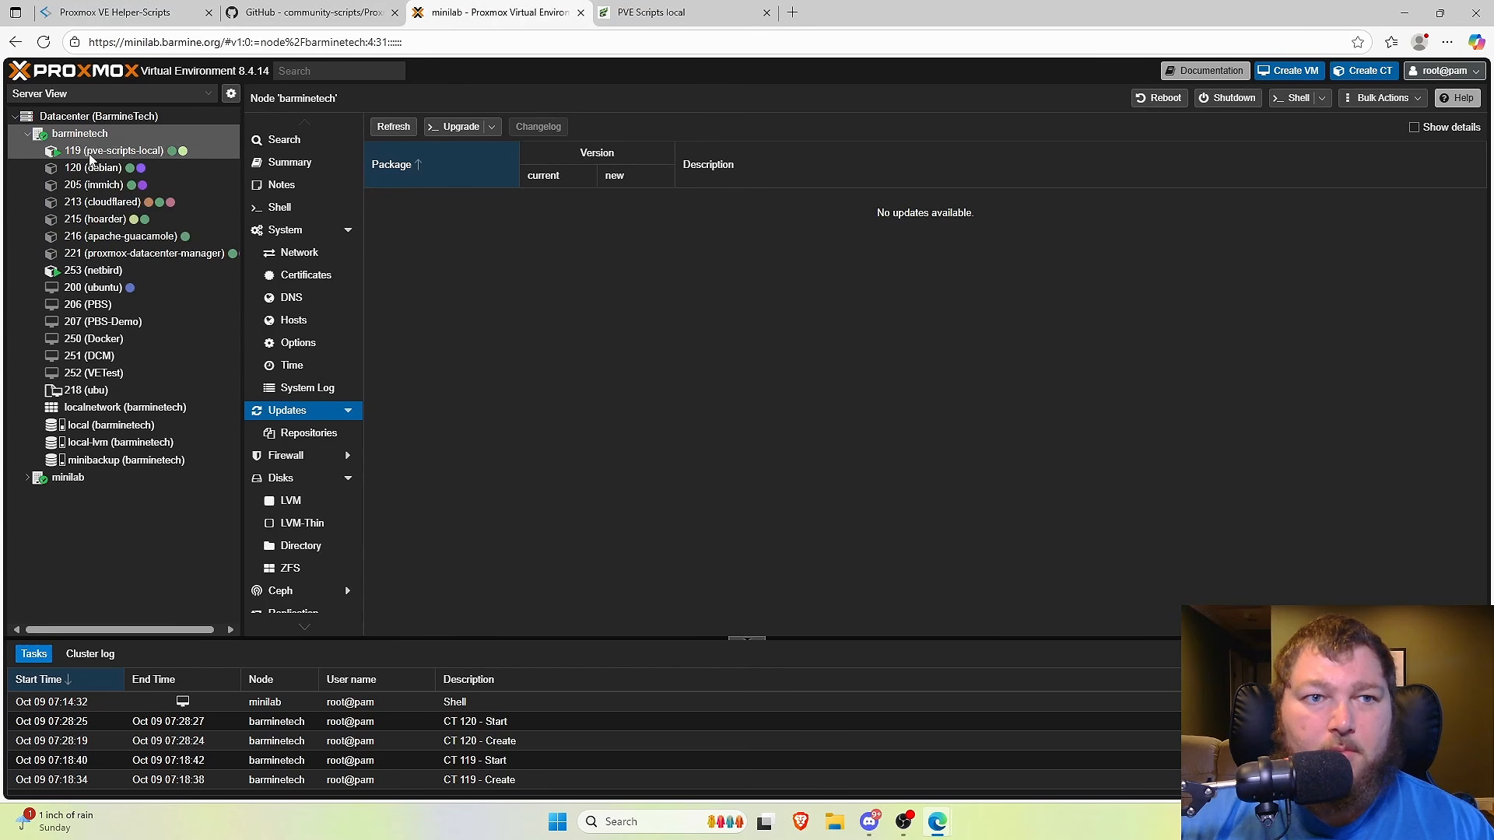
left_click(656, 10)
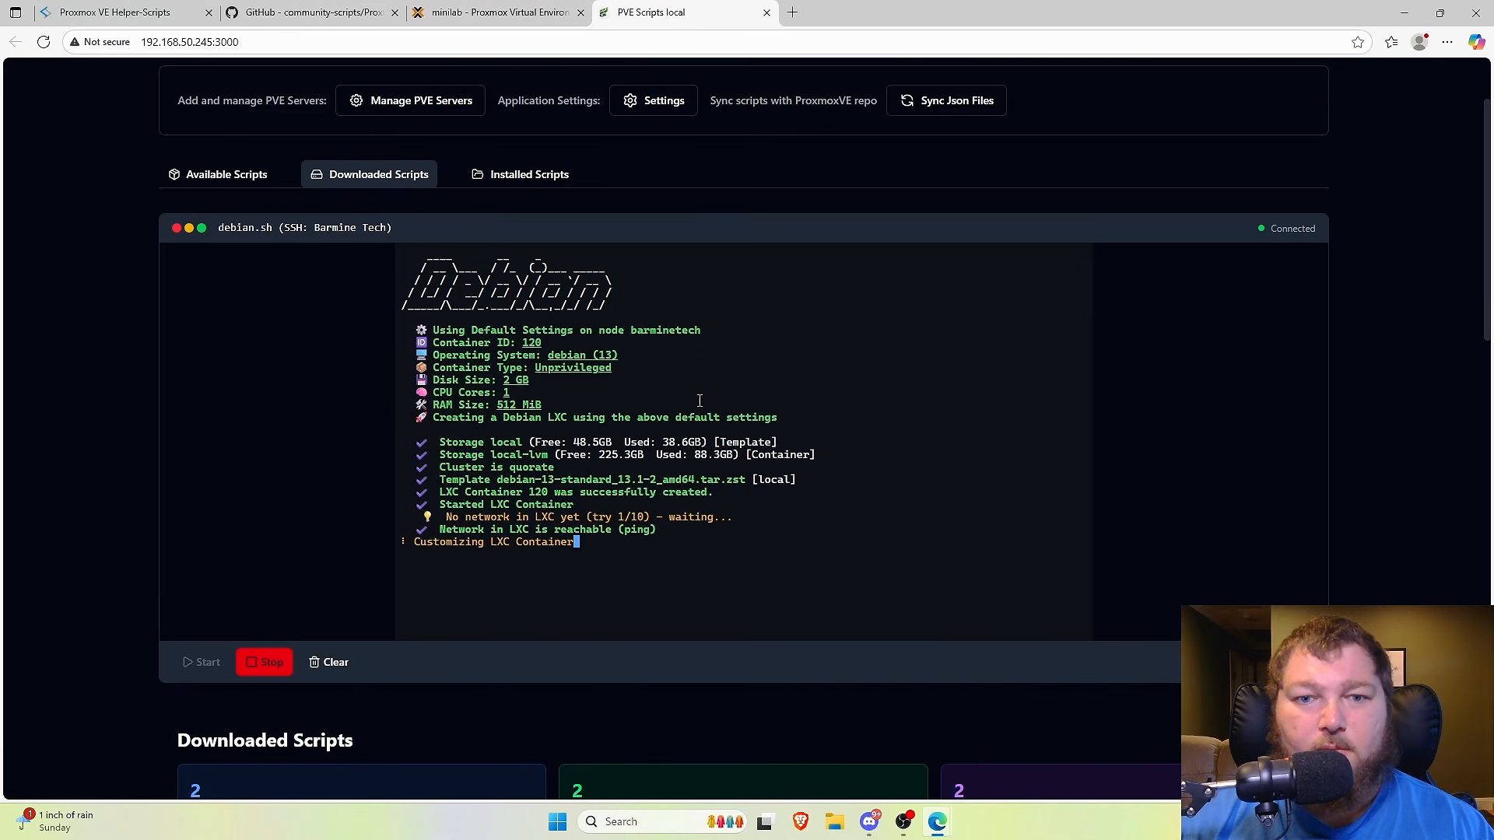
Stop and close the debian.sh terminal session, and view the summary of container 120 (debian) in Proxmox
left_click(264, 662)
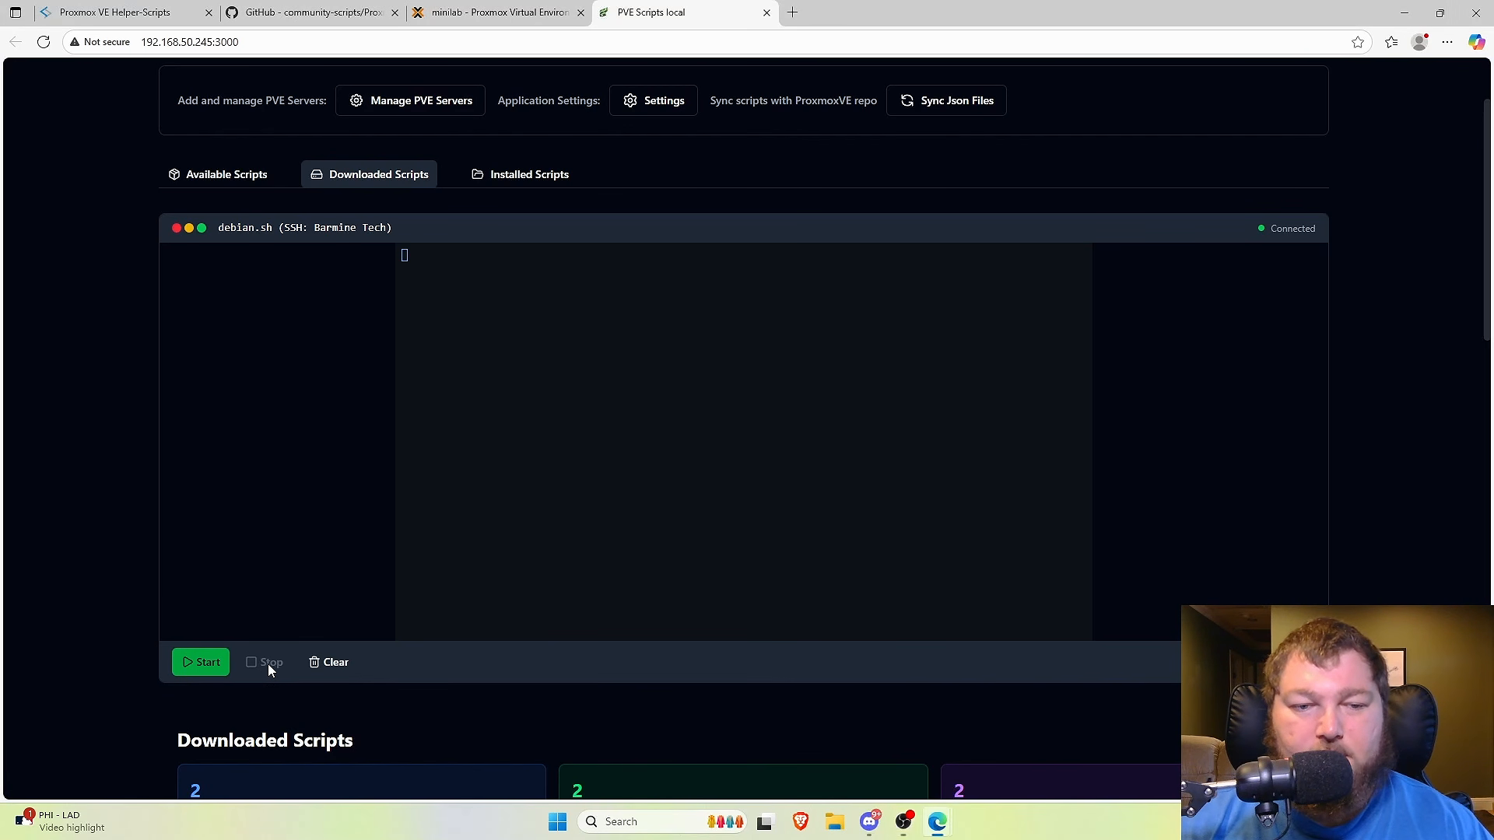
left_click(1285, 662)
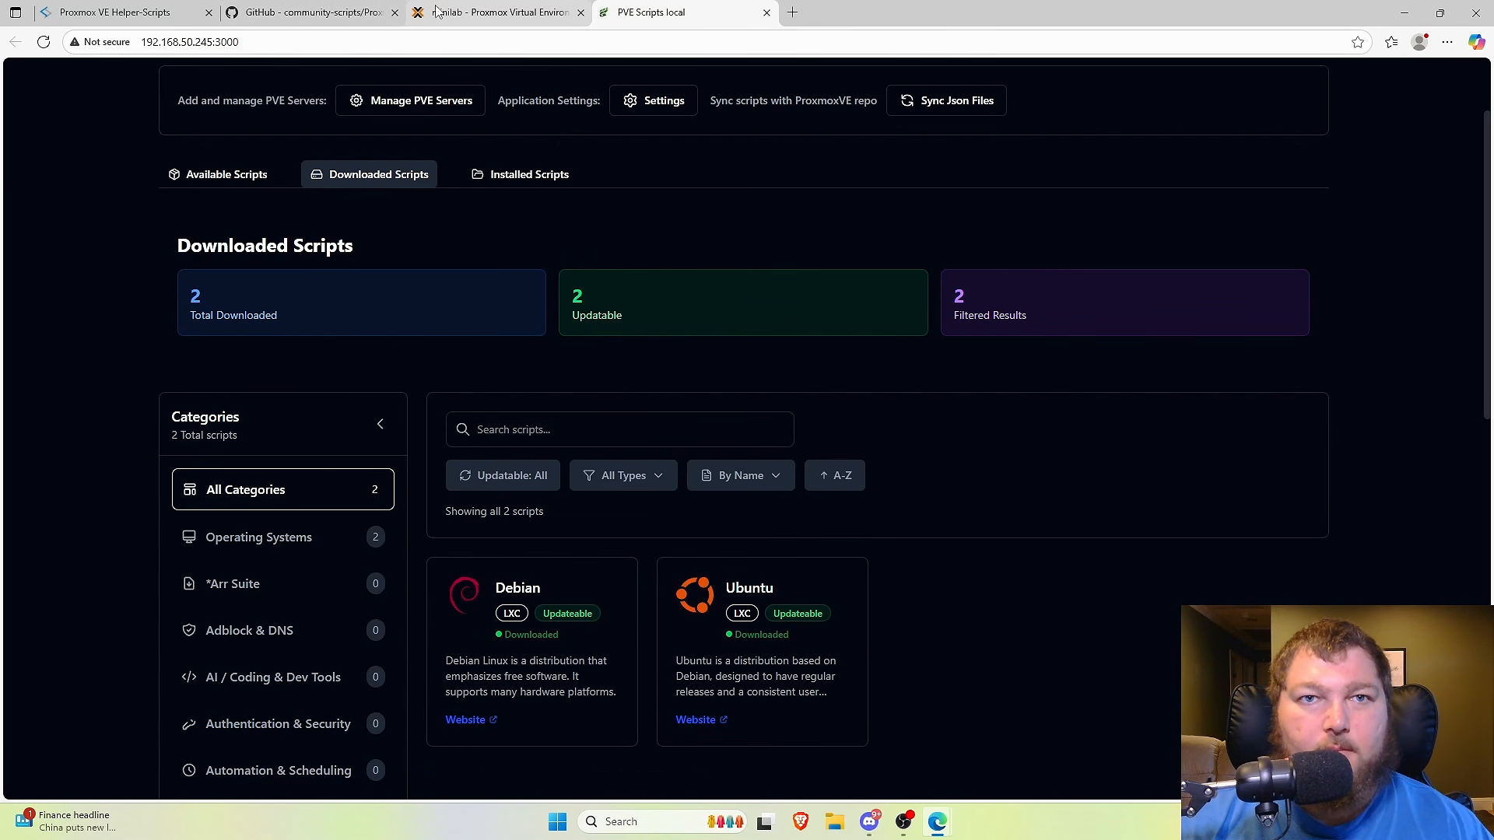
left_click(490, 13)
left_click(109, 168)
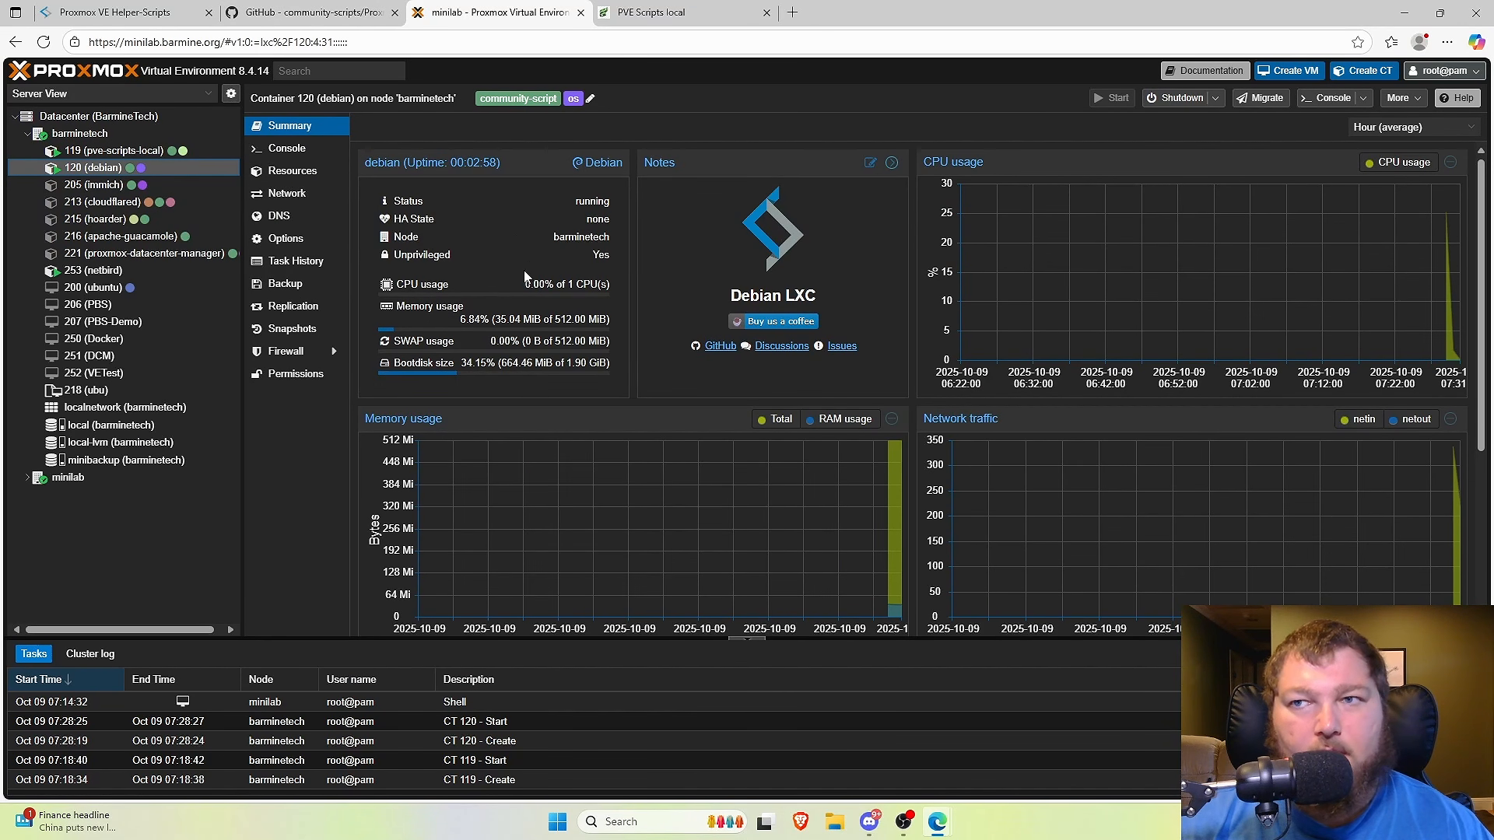
Return to PVE Scripts Local and delete the two debian.sh installation records that have no container ID
left_click(682, 21)
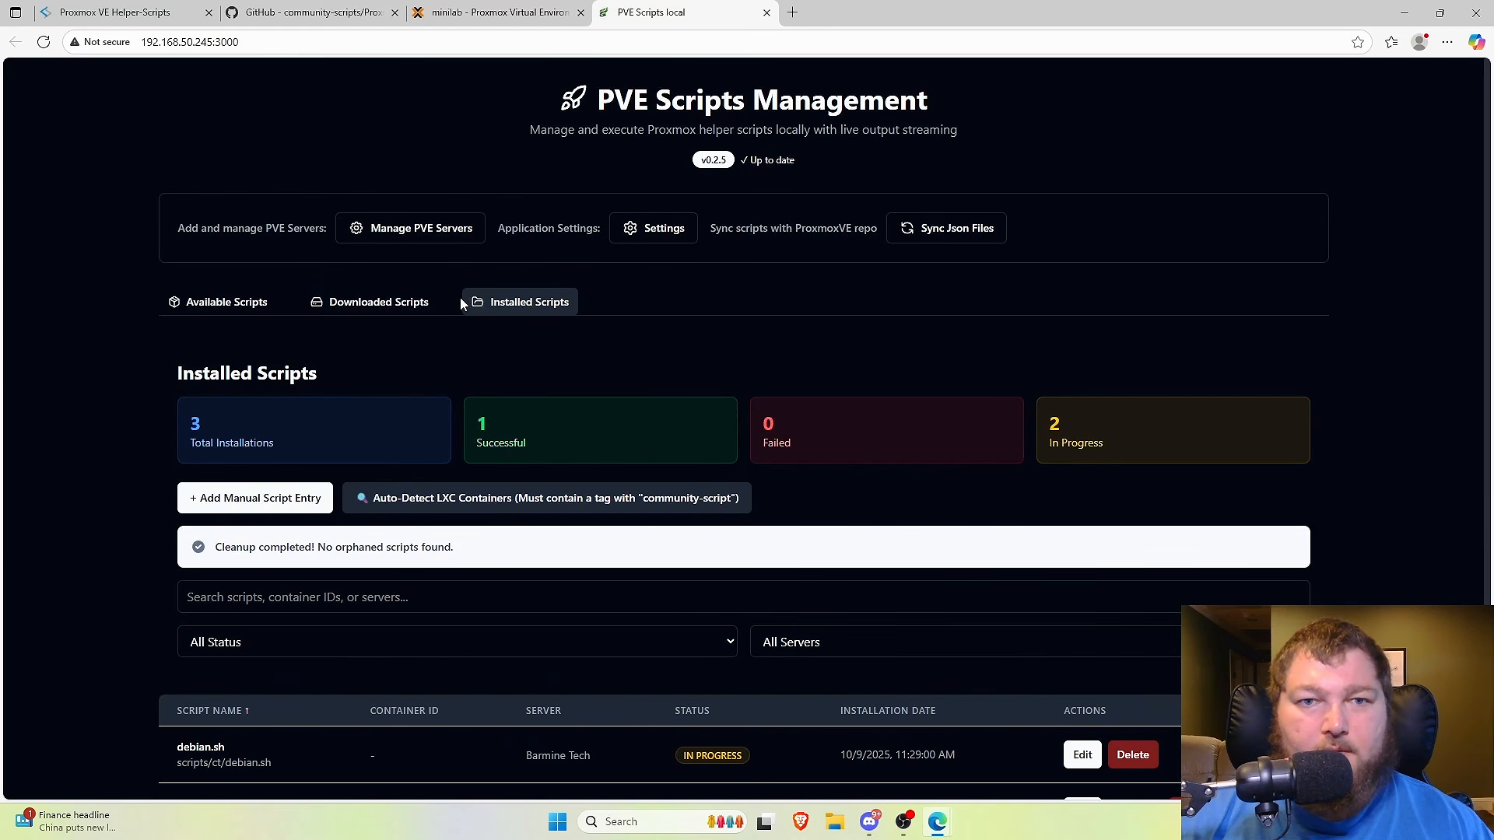
scroll(474, 265, "down", 2)
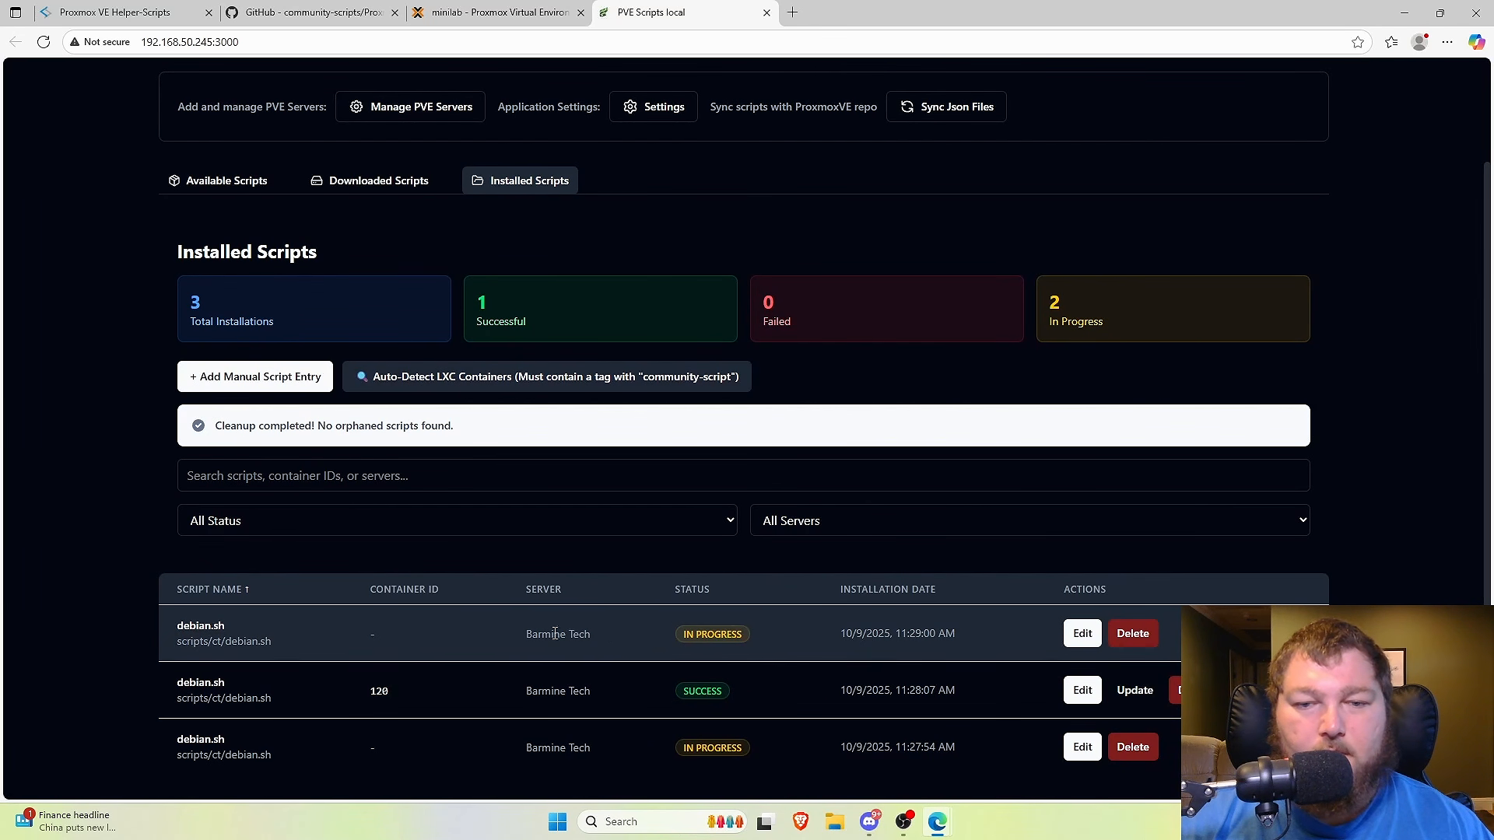
left_click(1133, 633)
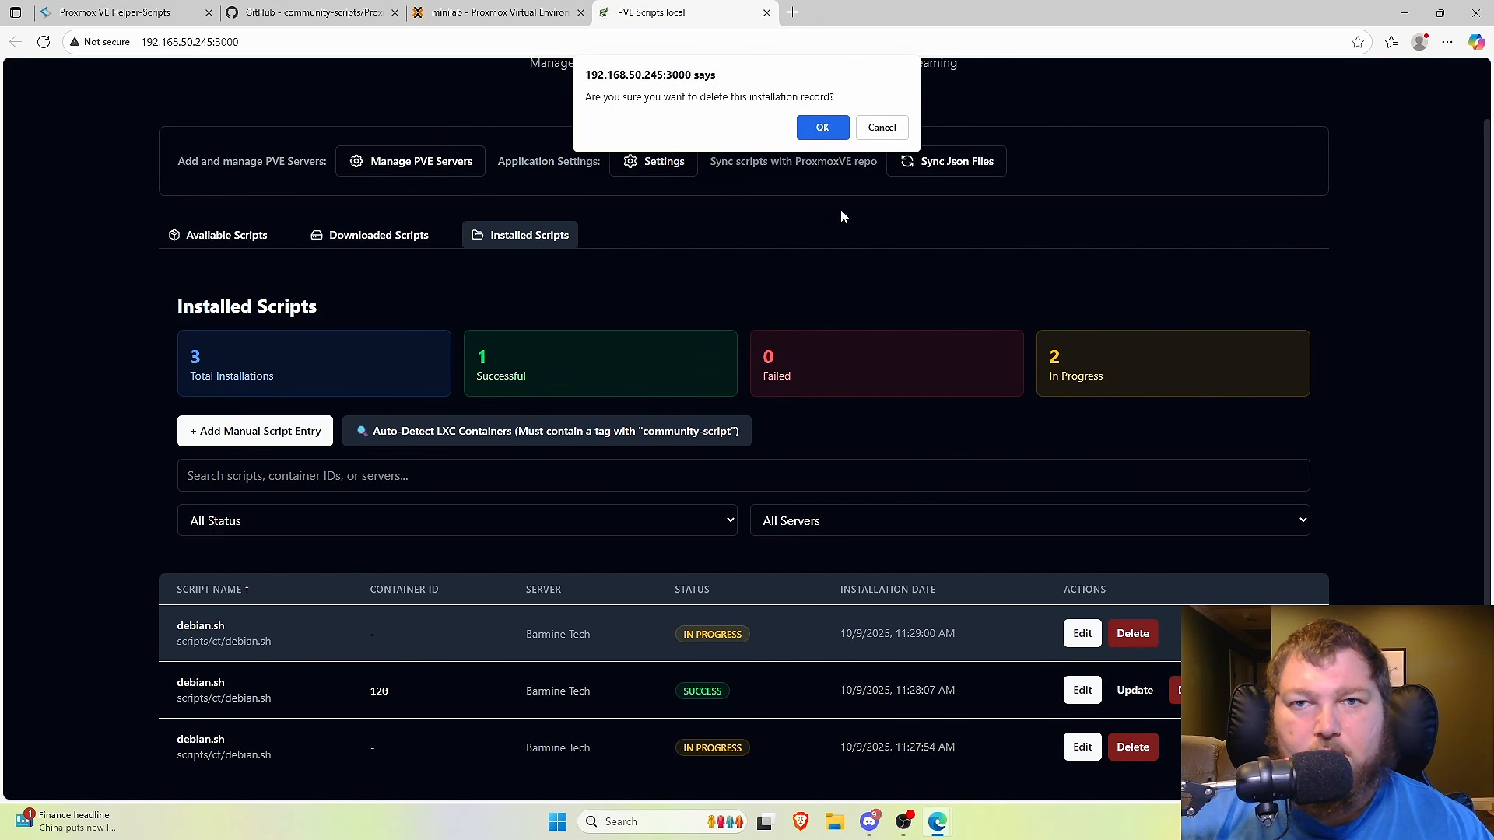
left_click(821, 123)
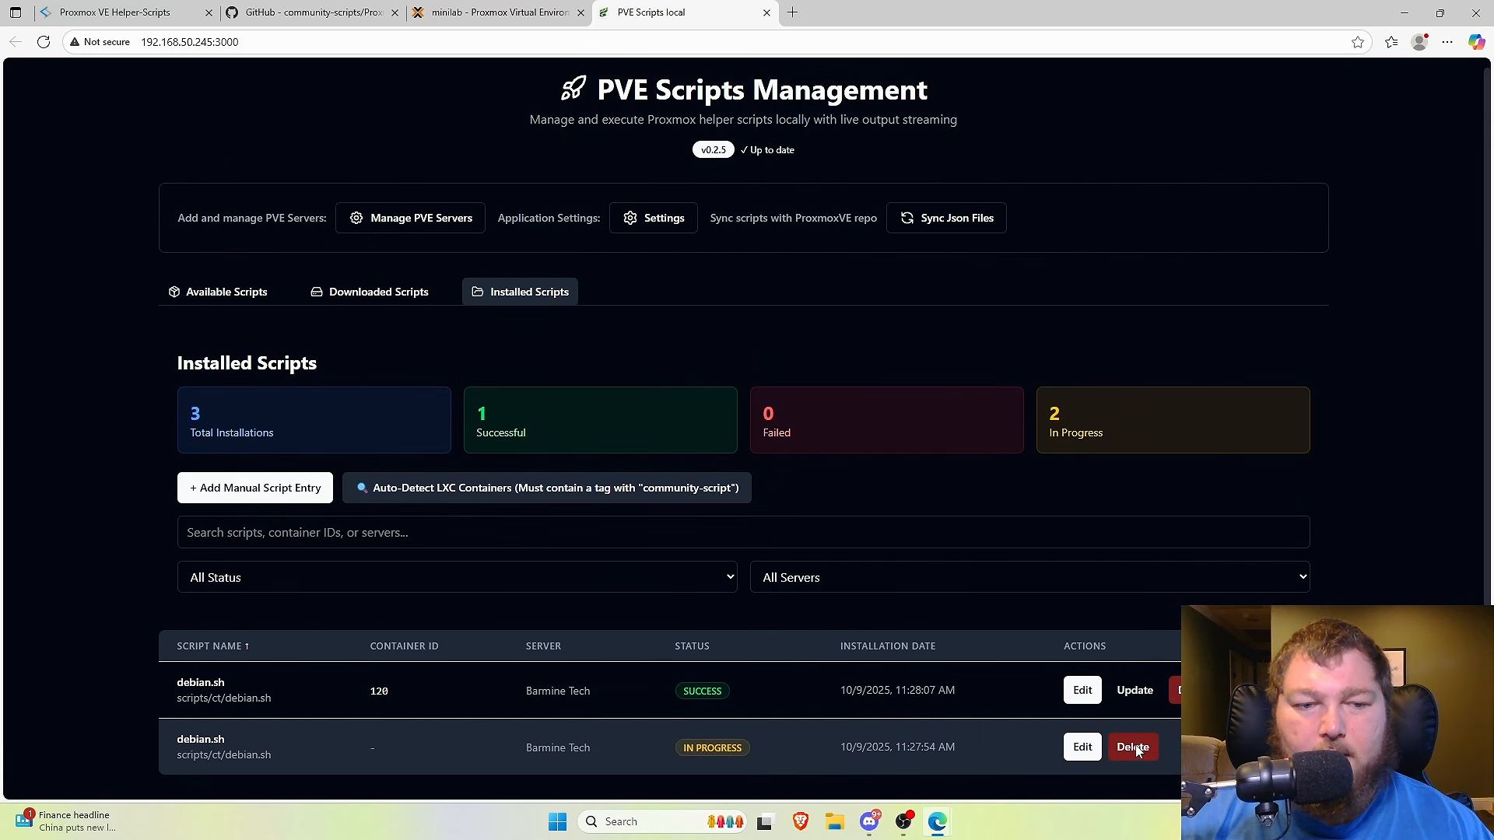
left_click(1135, 747)
left_click(825, 130)
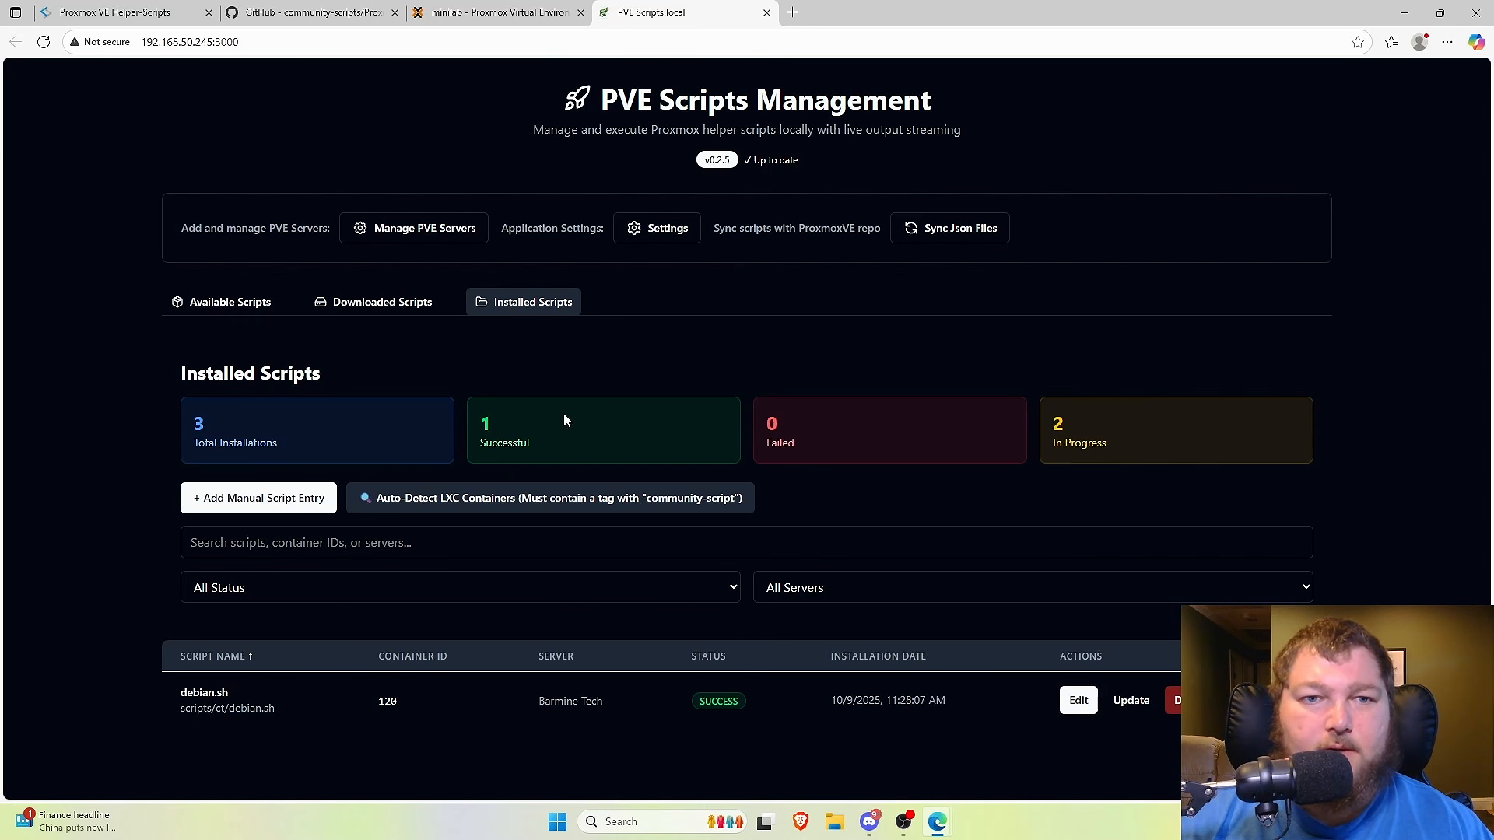
Find the Dashy LXC among the available scripts and load its script
left_click(269, 302)
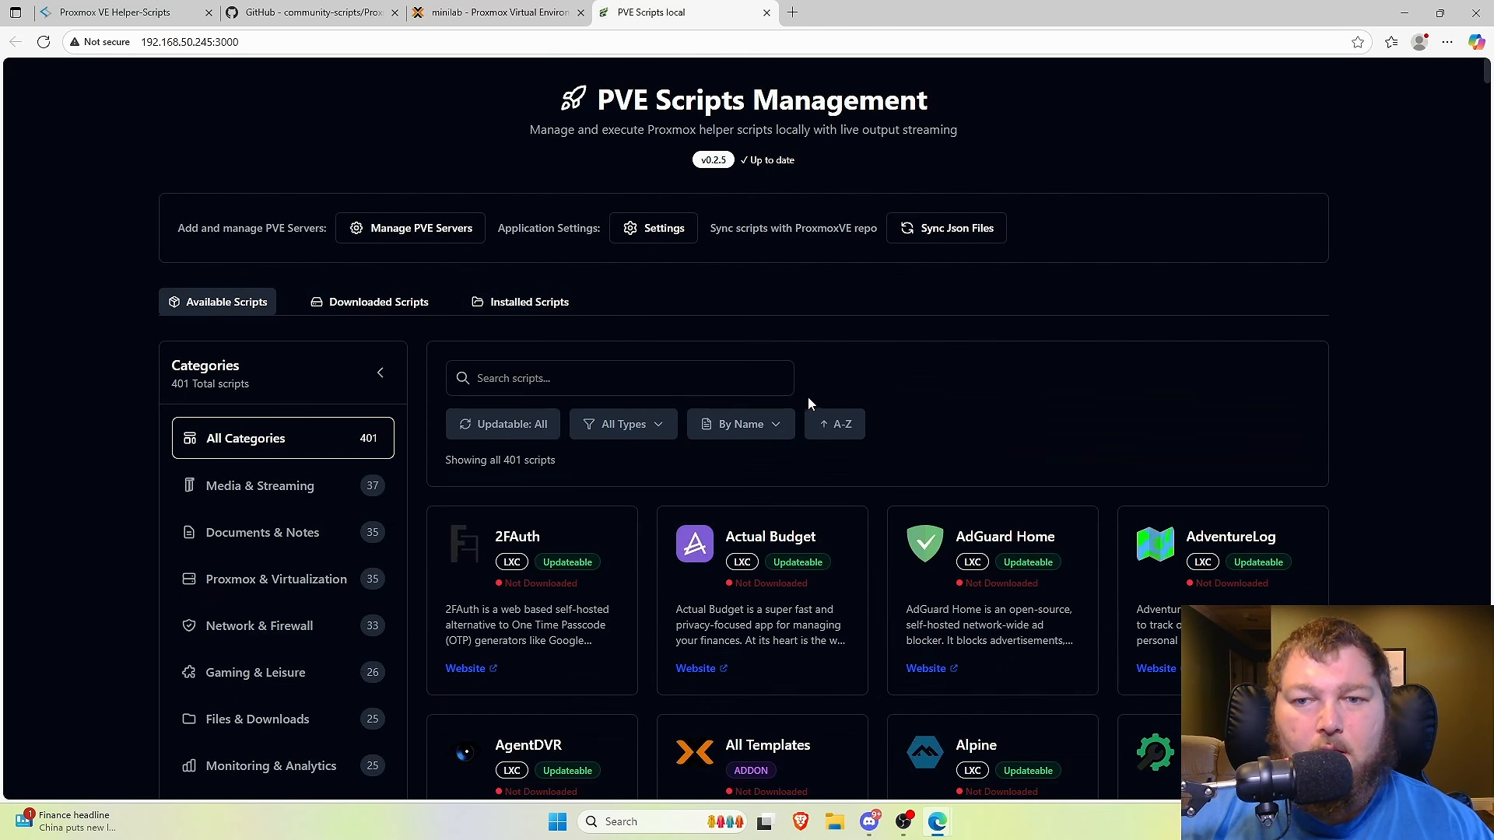
scroll(1165, 382, "down", 4)
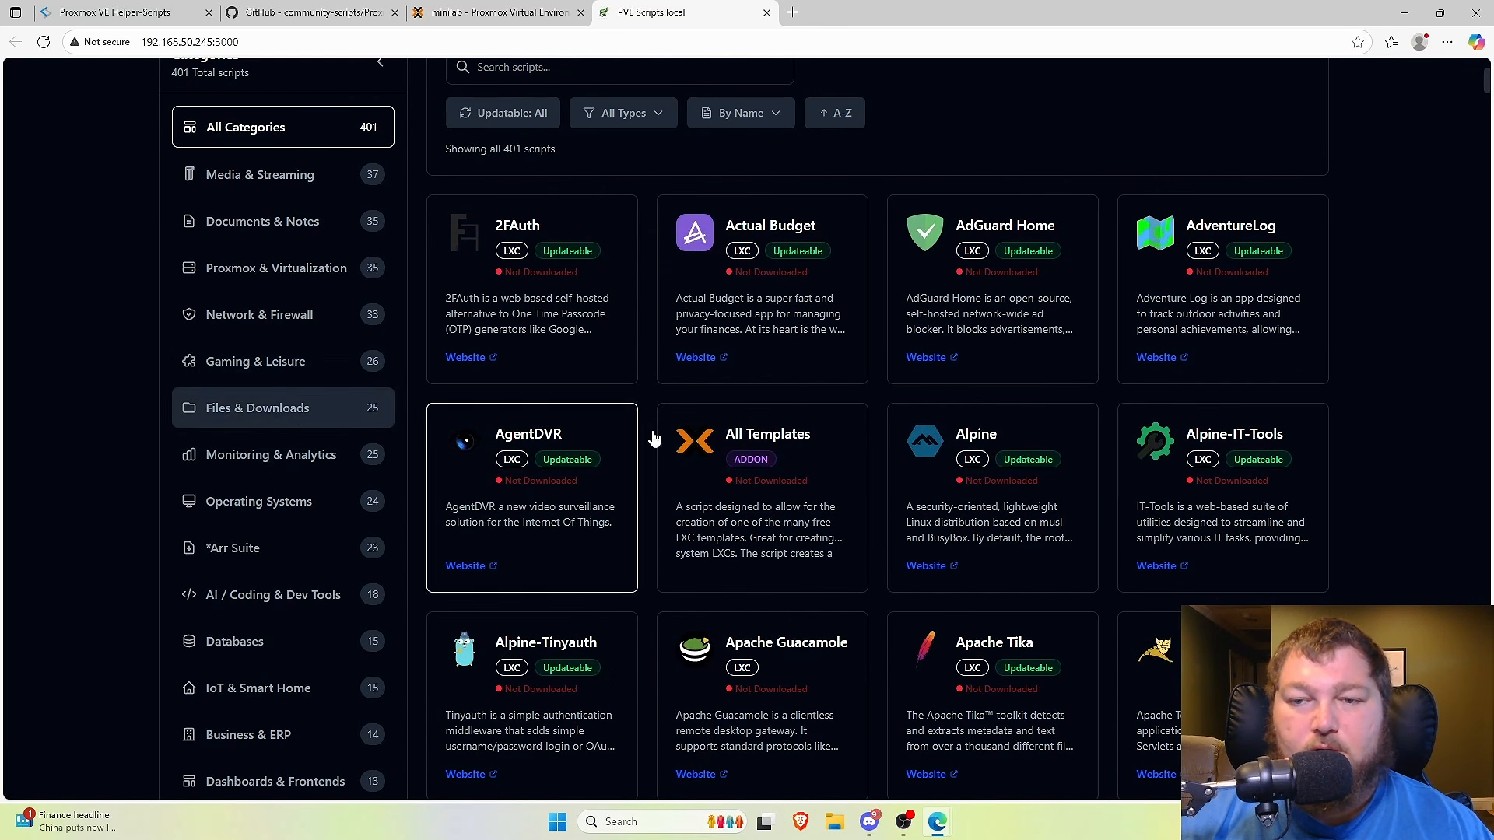
scroll(848, 483, "down", 5)
scroll(811, 464, "up", 5)
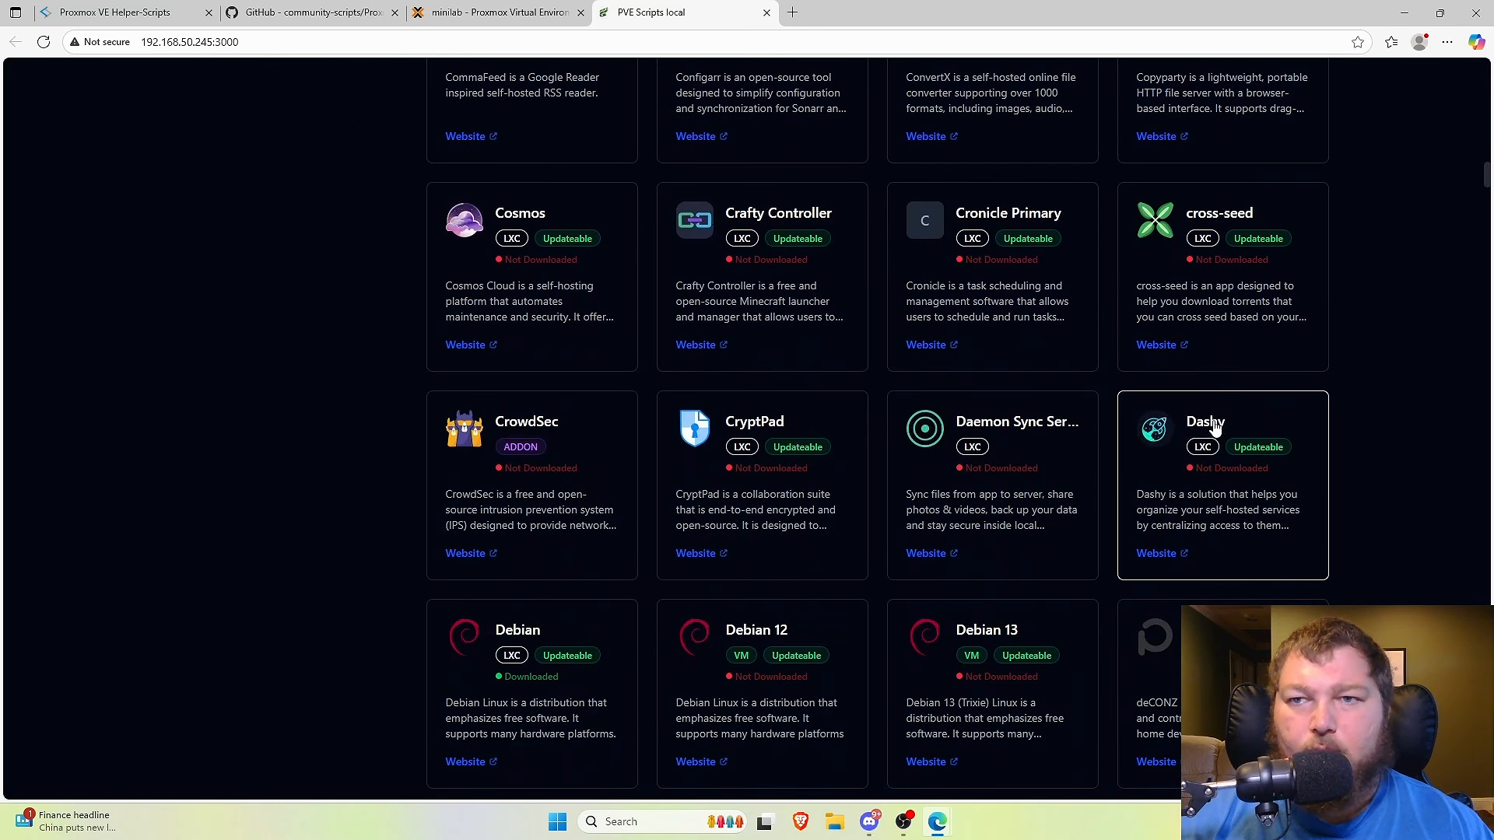
left_click(1221, 503)
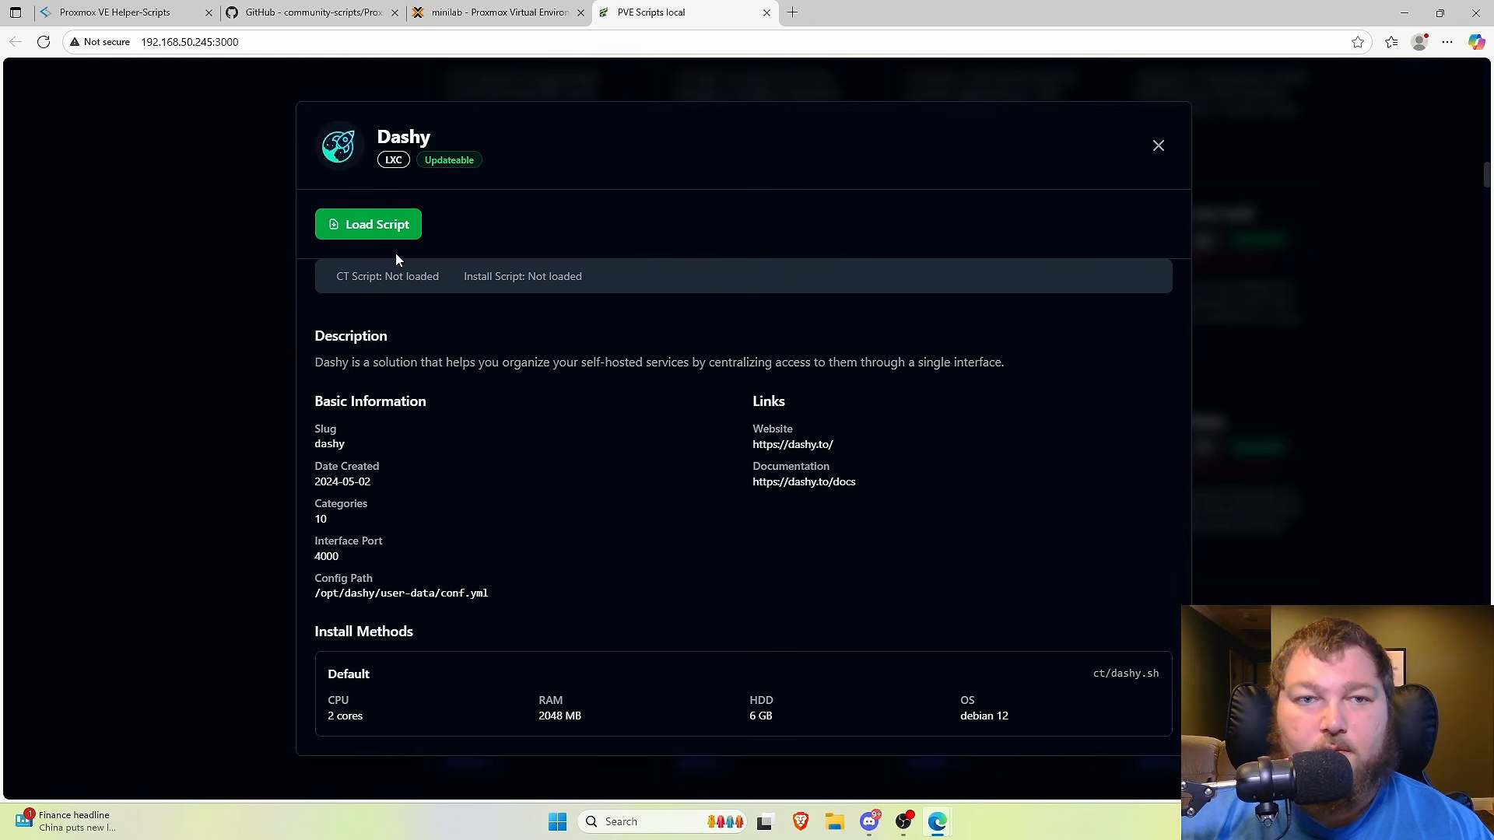
left_click(394, 225)
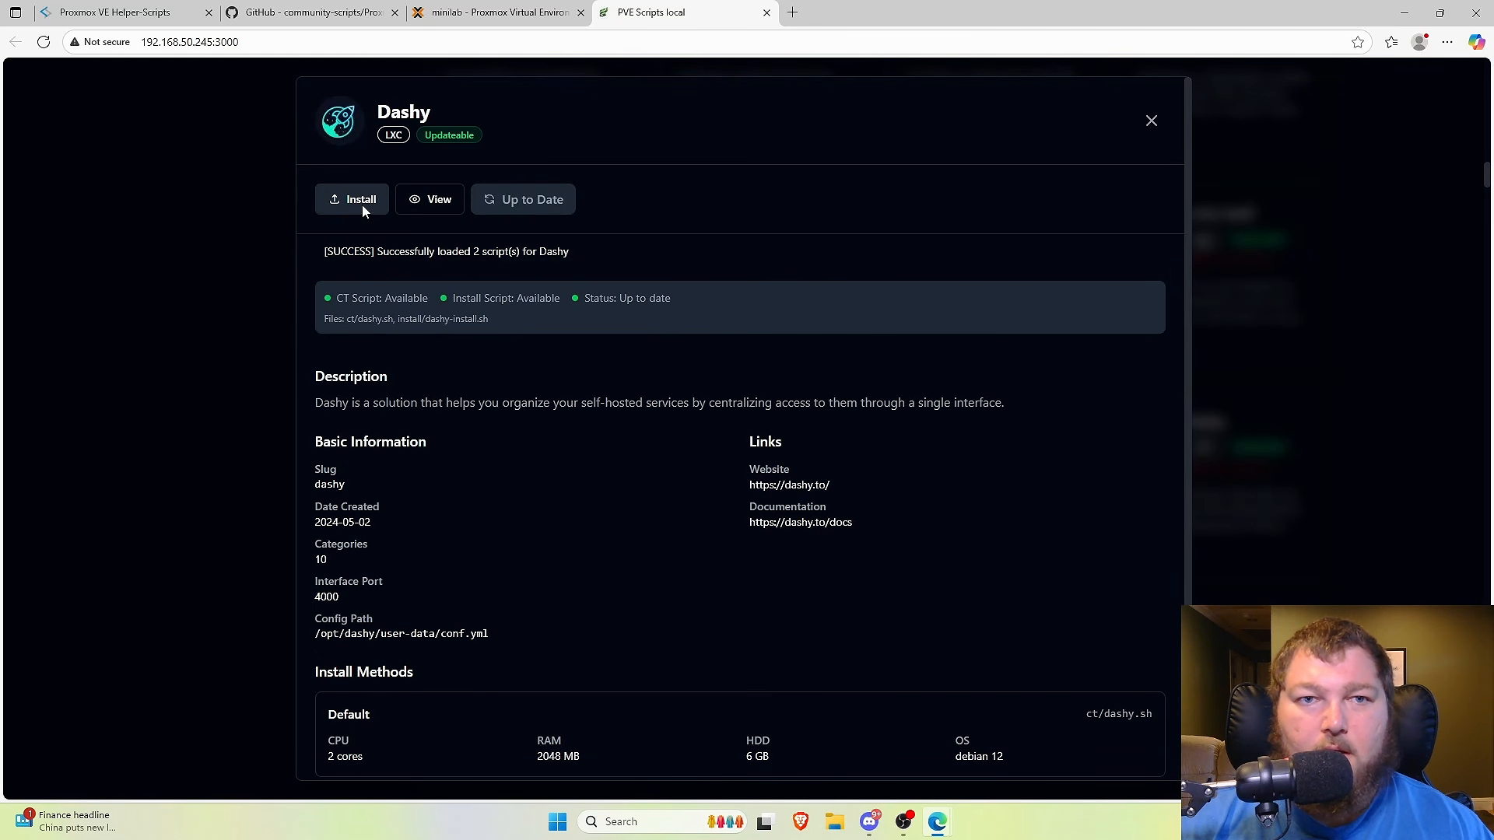
Start the Dashy installation through SSH execution on the Barmine Tech server
left_click(360, 204)
left_click(751, 463)
left_click(704, 507)
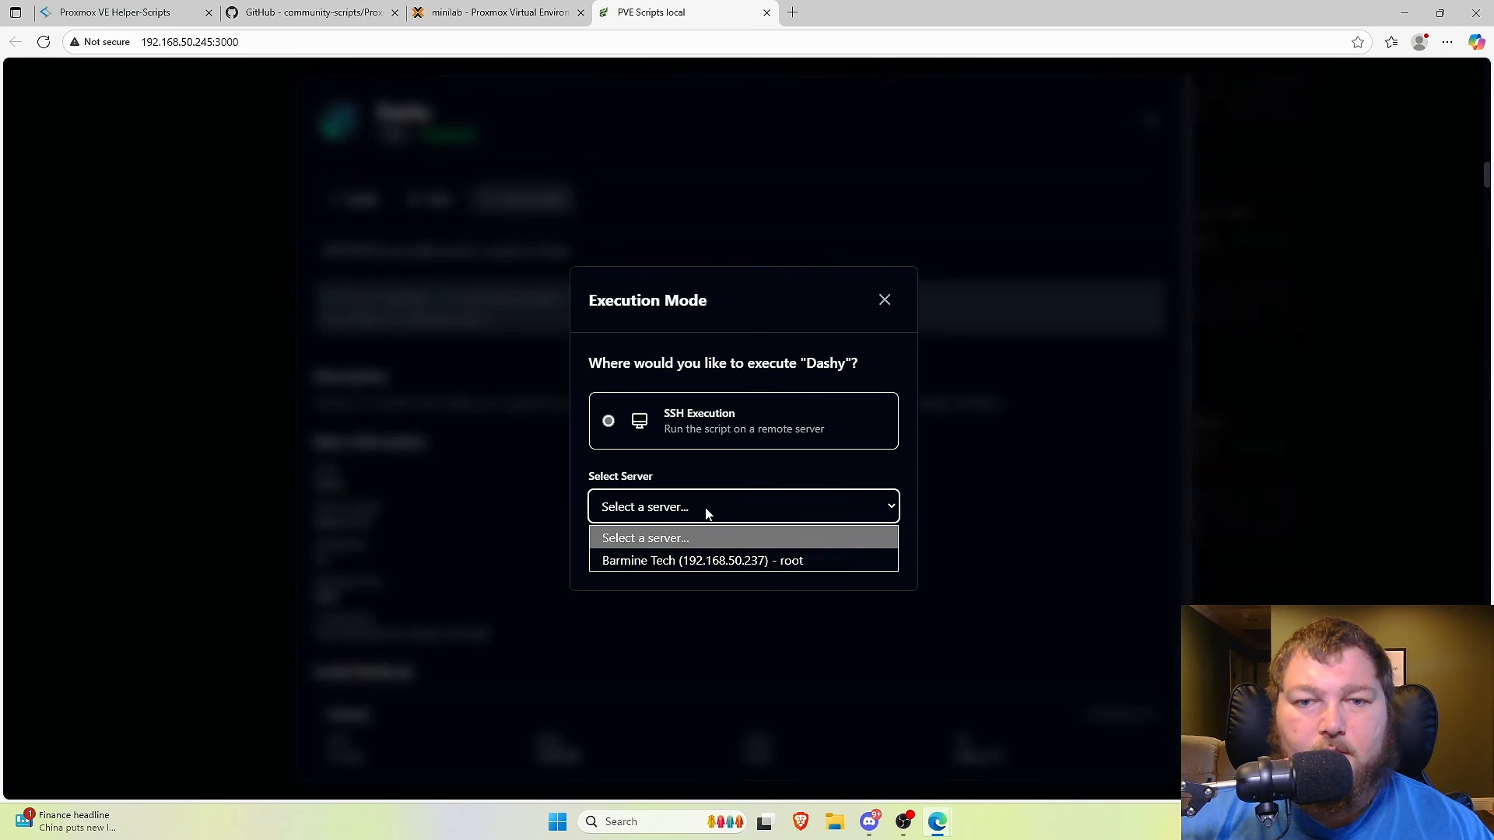
left_click(708, 557)
left_click(850, 556)
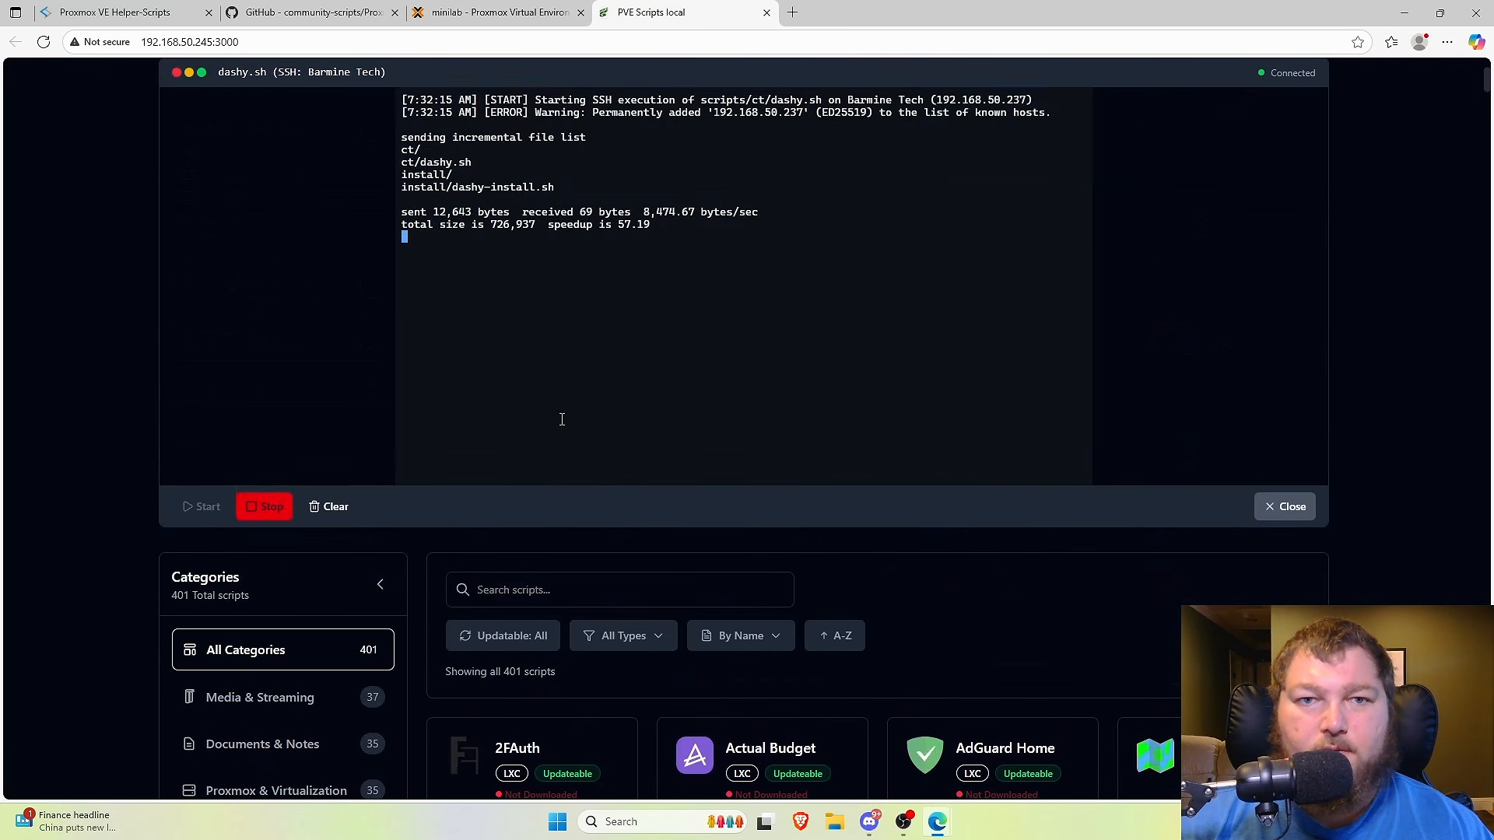
Create the Dashy LXC with the Default Settings, check for it in the Proxmox server tree, and close the dashy.sh terminal
scroll(549, 358, "up", 1)
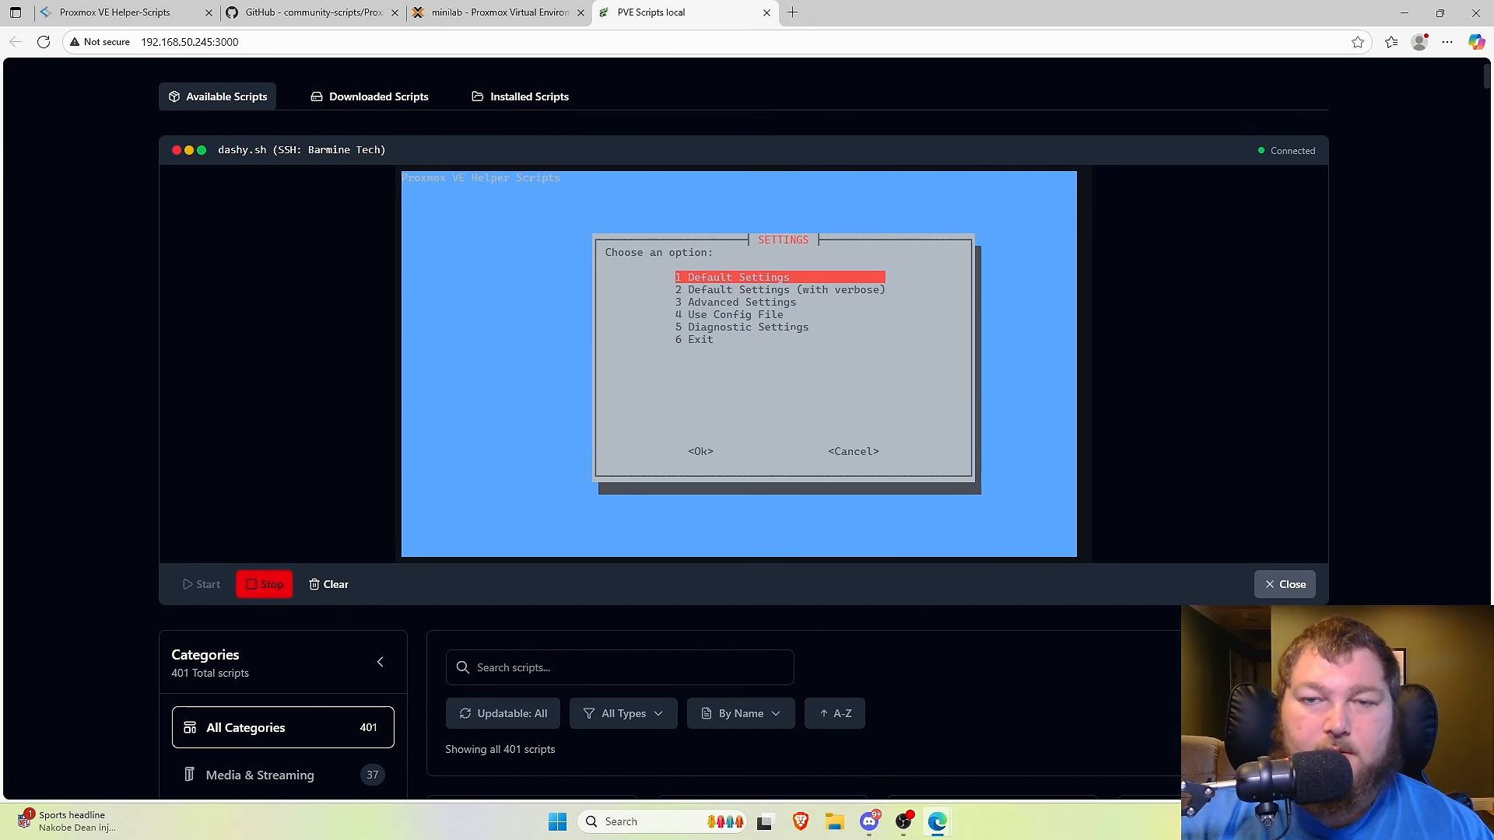
key("Return")
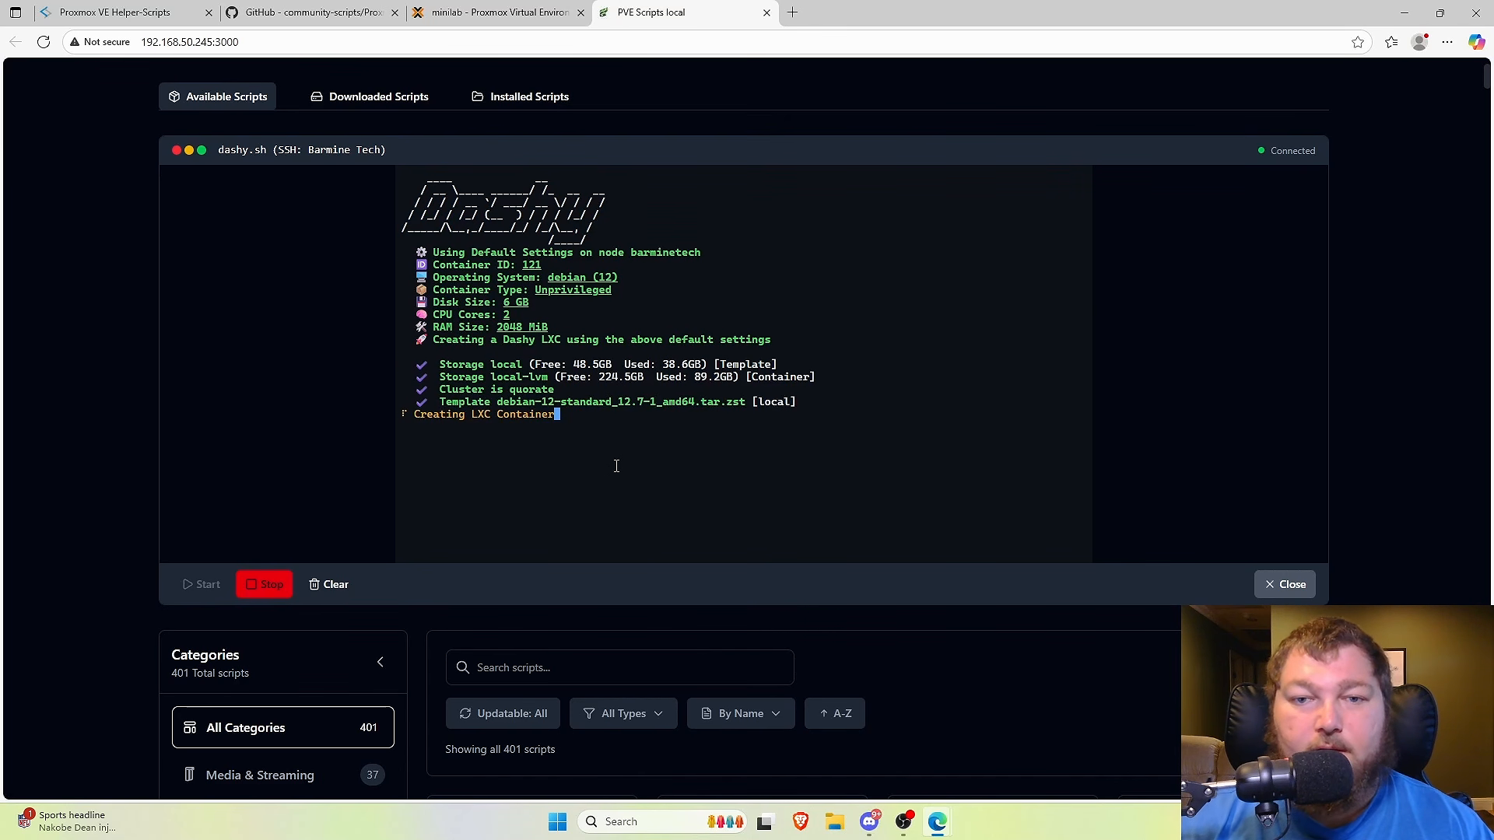
left_click(498, 13)
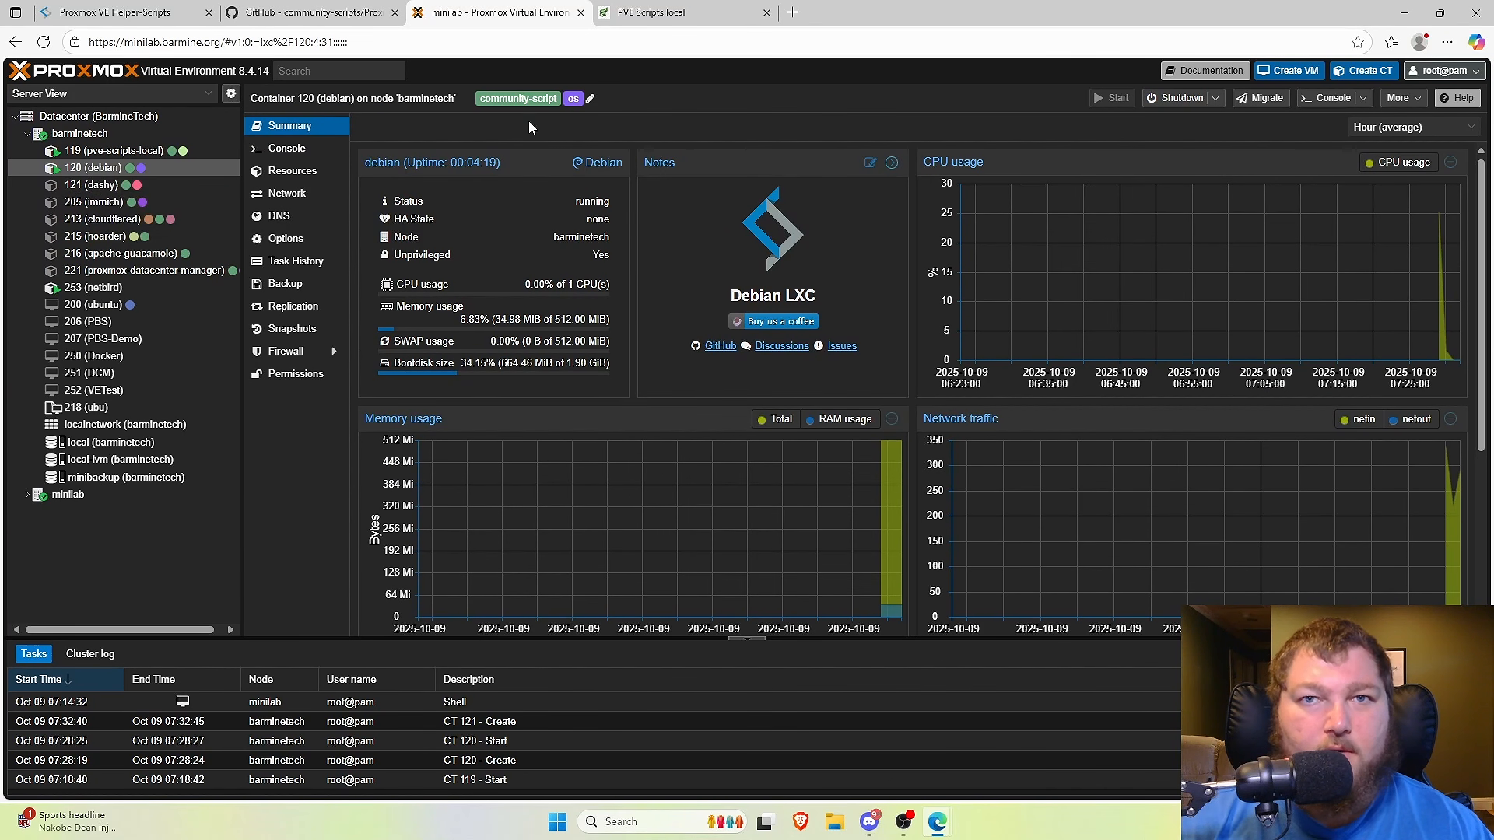
left_click(652, 14)
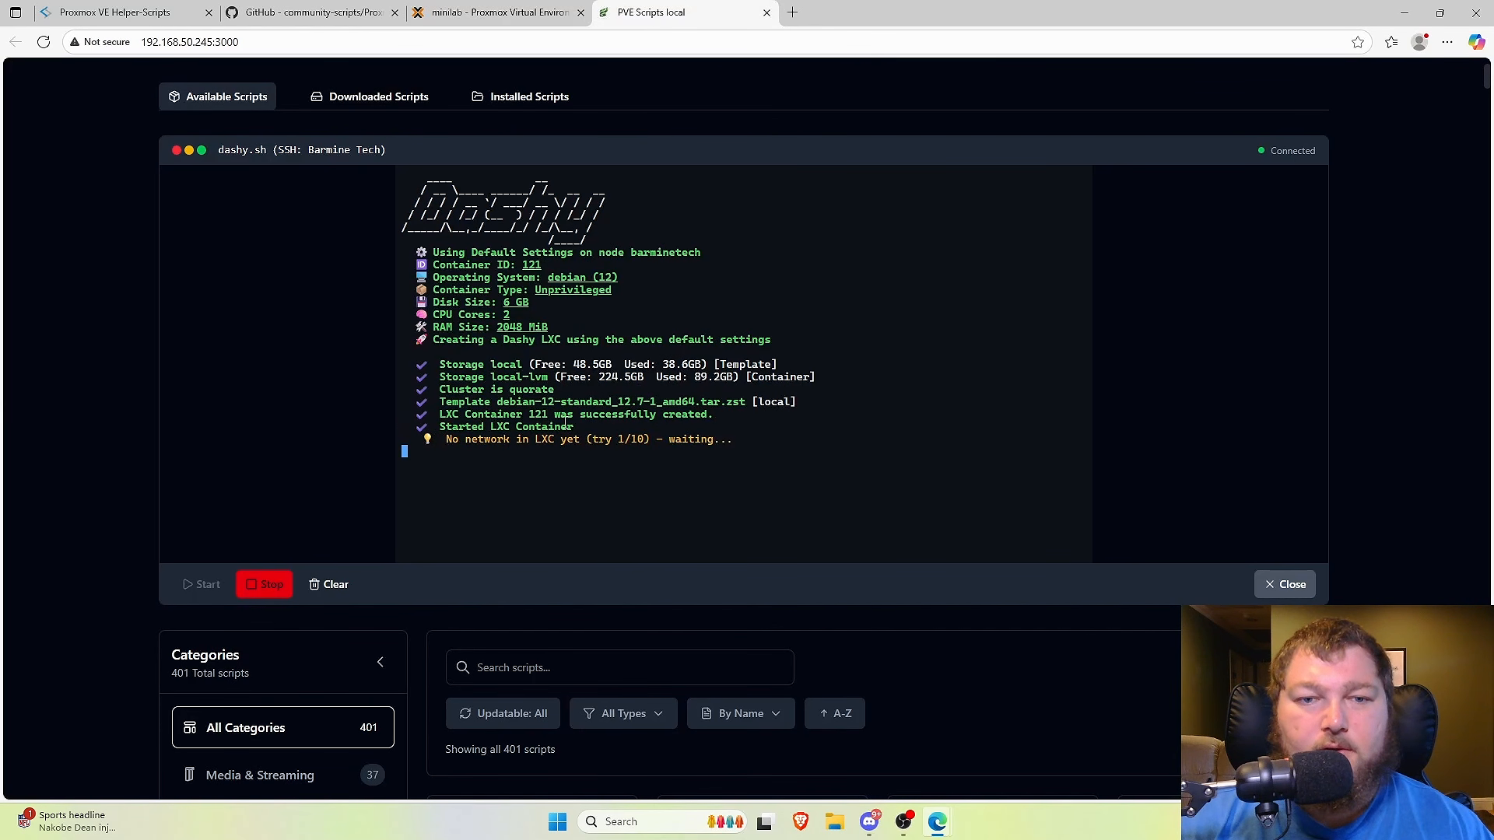
left_click(444, 22)
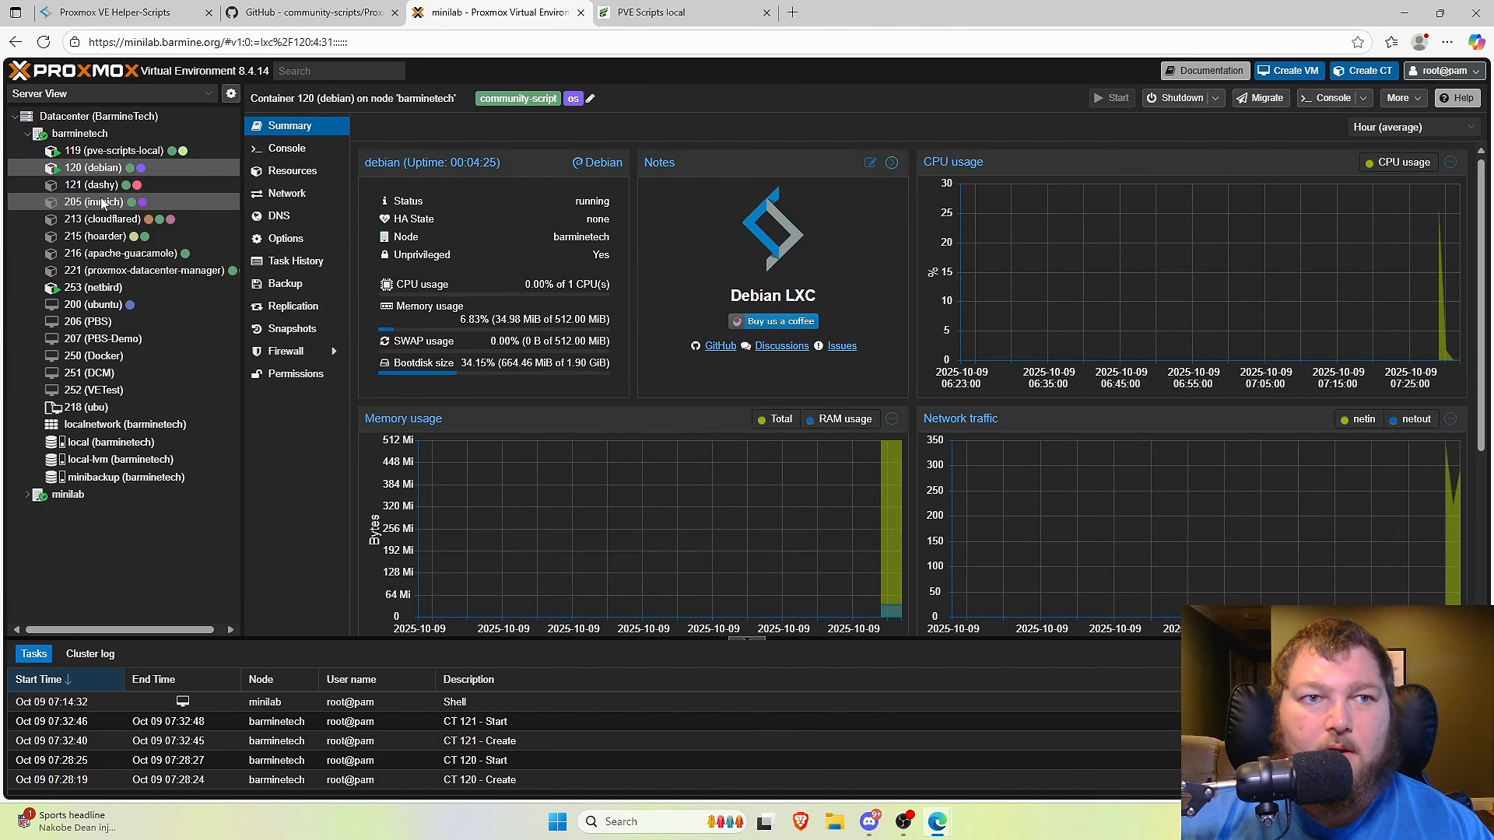
left_click(684, 26)
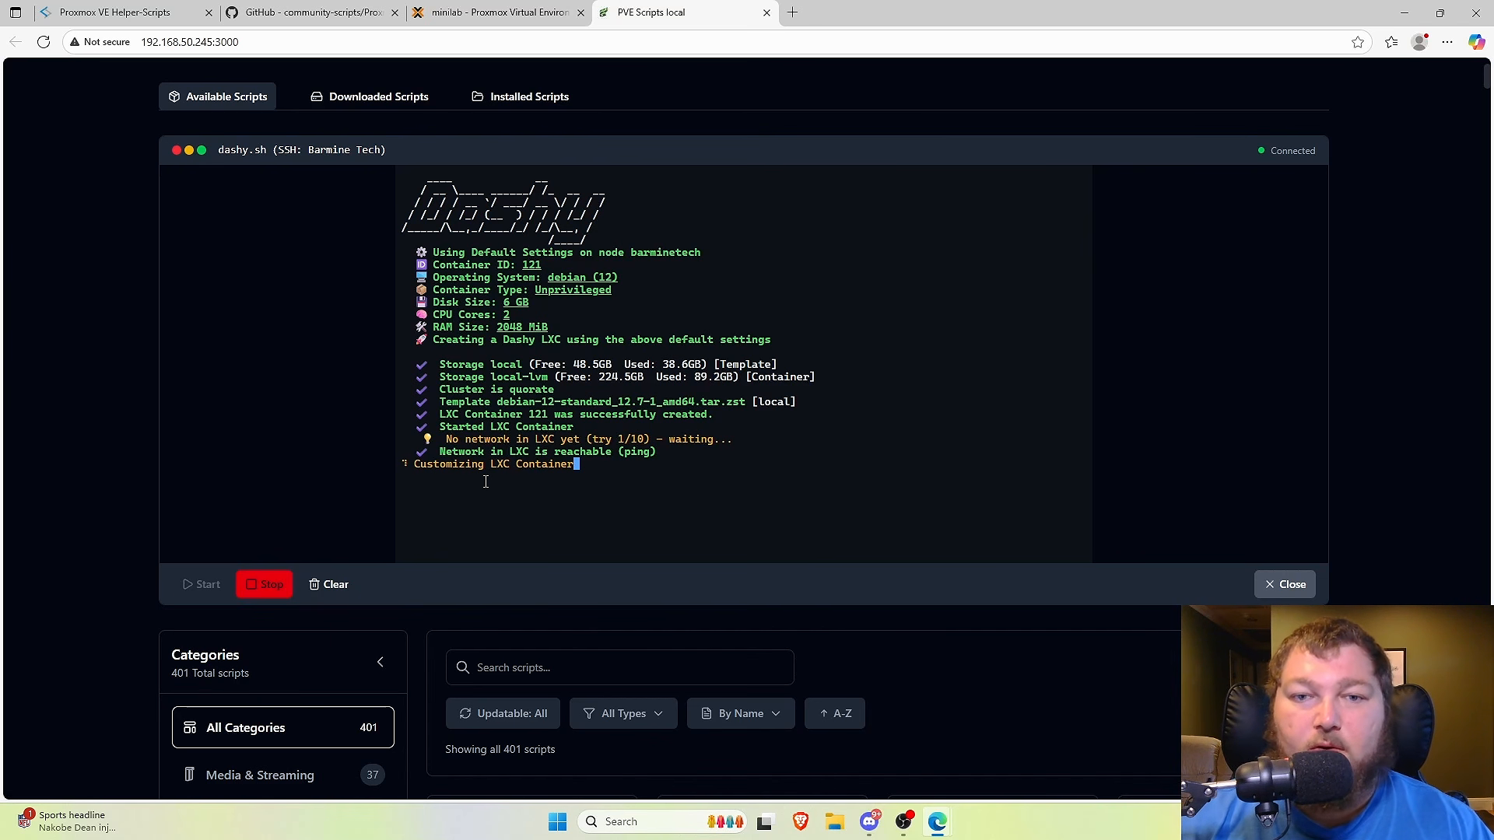
left_click(1285, 585)
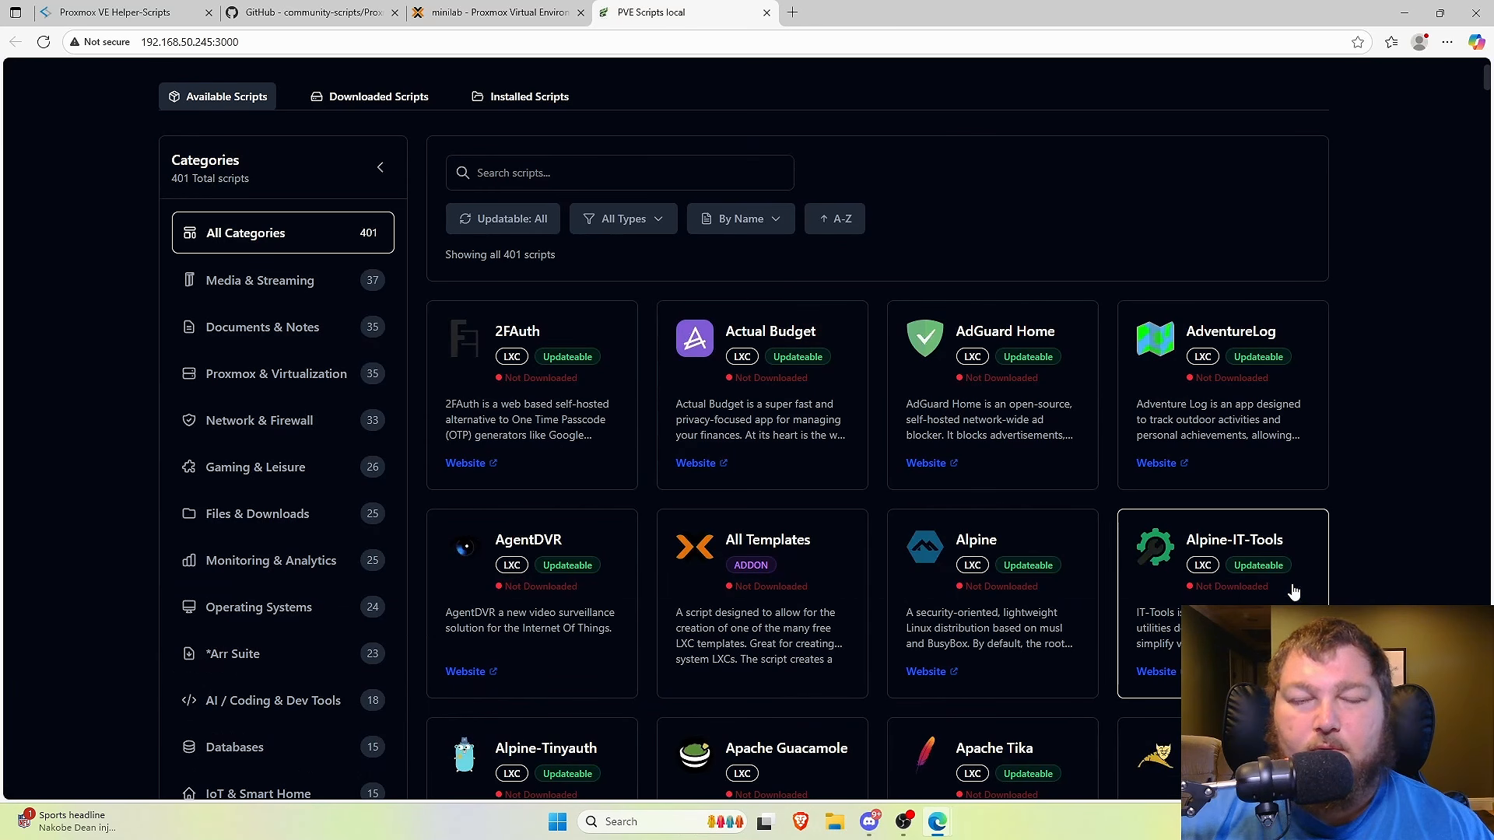
Review the General and GitHub pages of the application settings and close them without changes
scroll(445, 159, "up", 3)
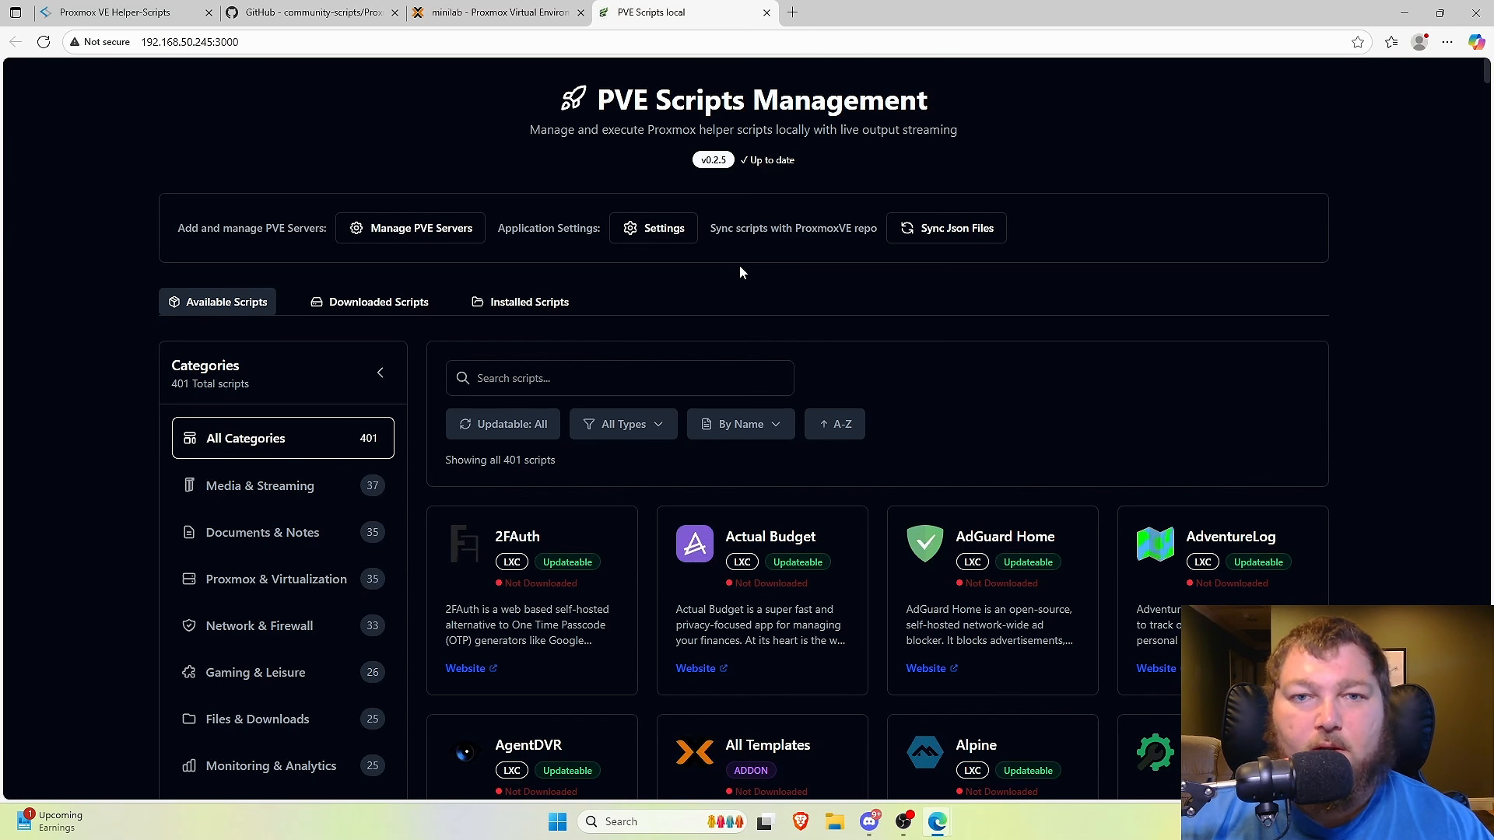
left_click(626, 233)
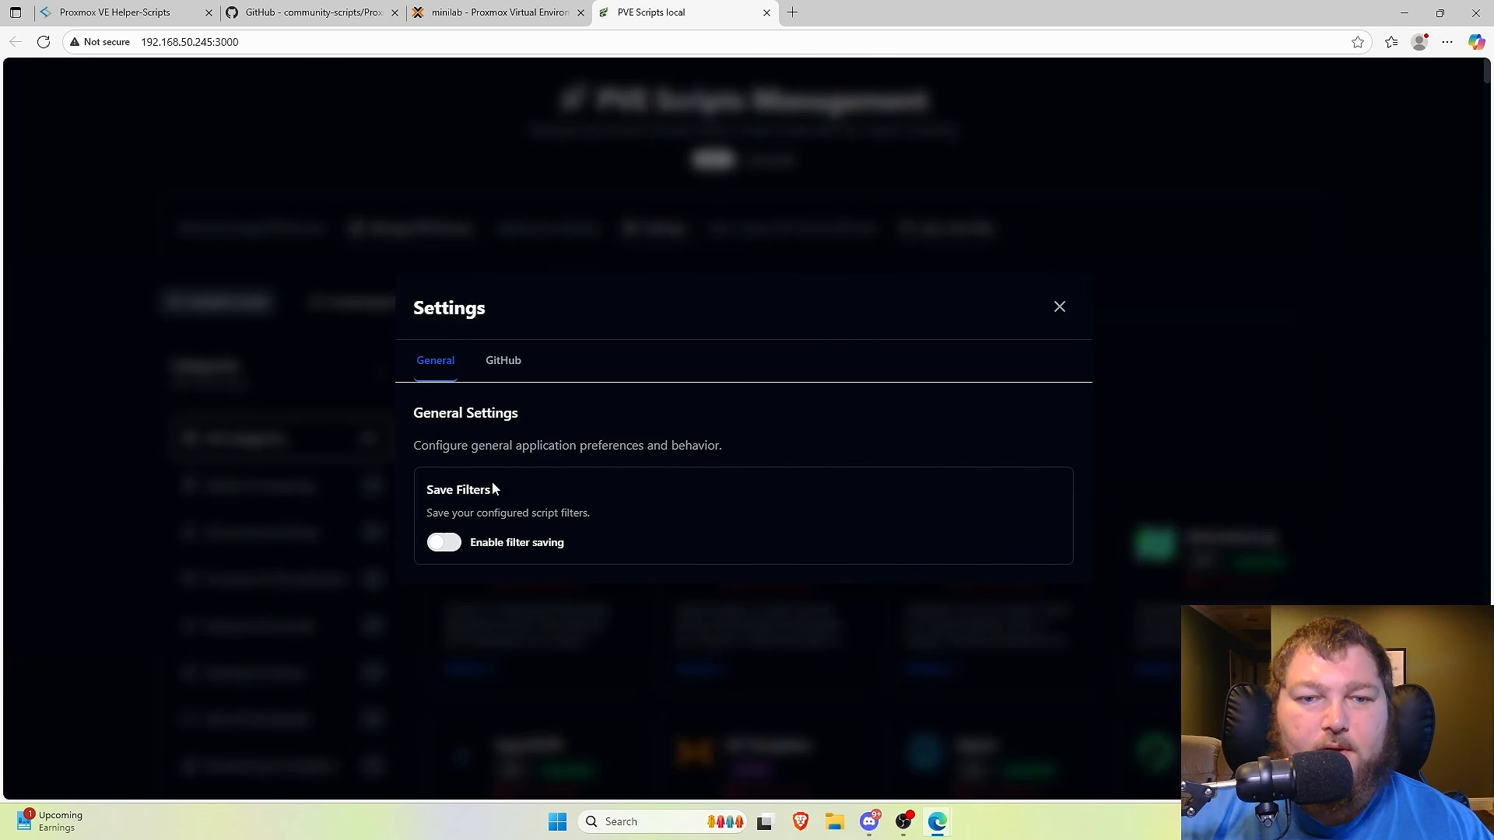
left_click(494, 372)
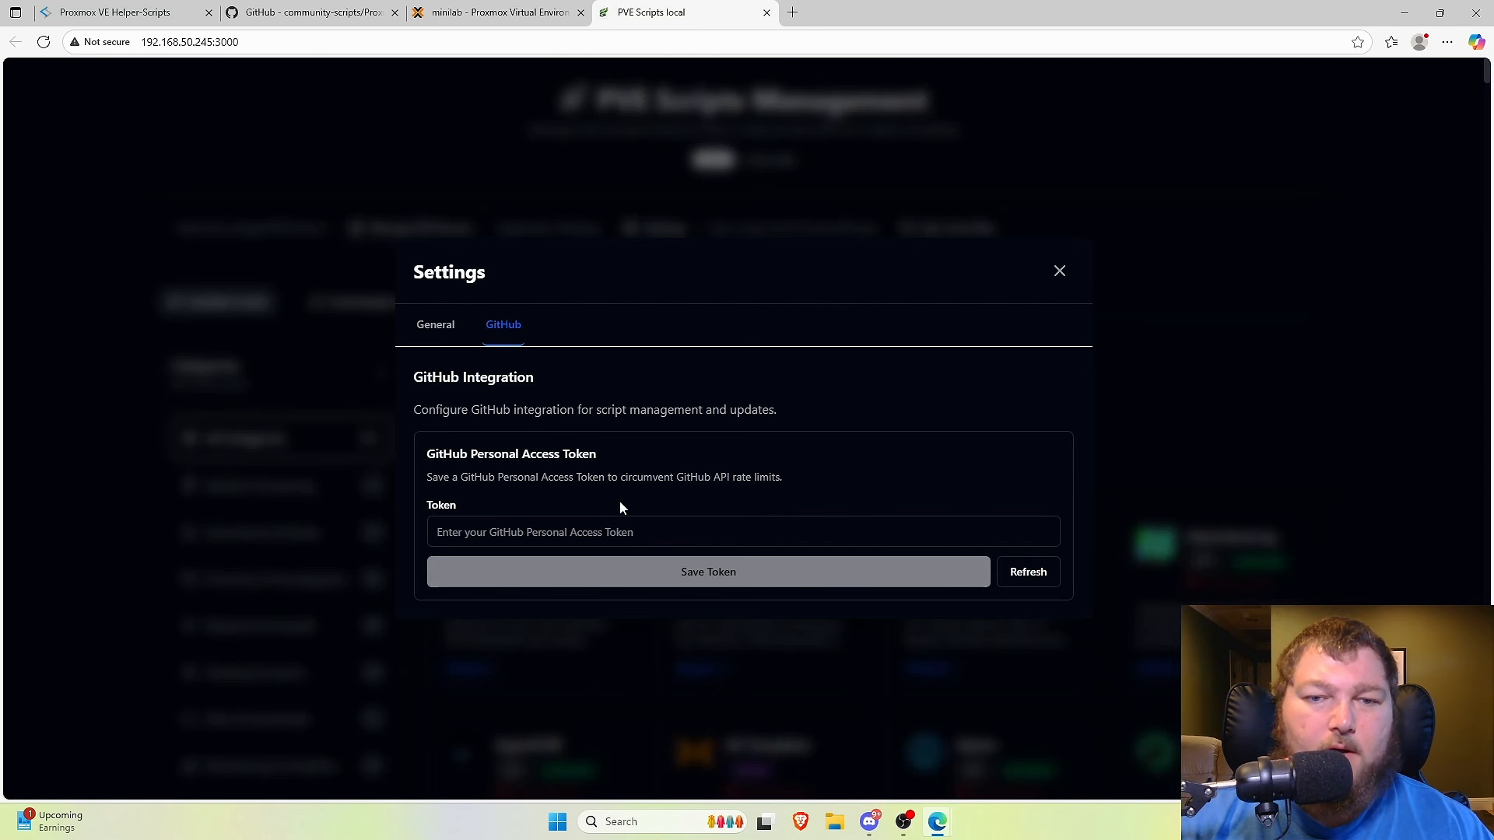
left_click(1059, 272)
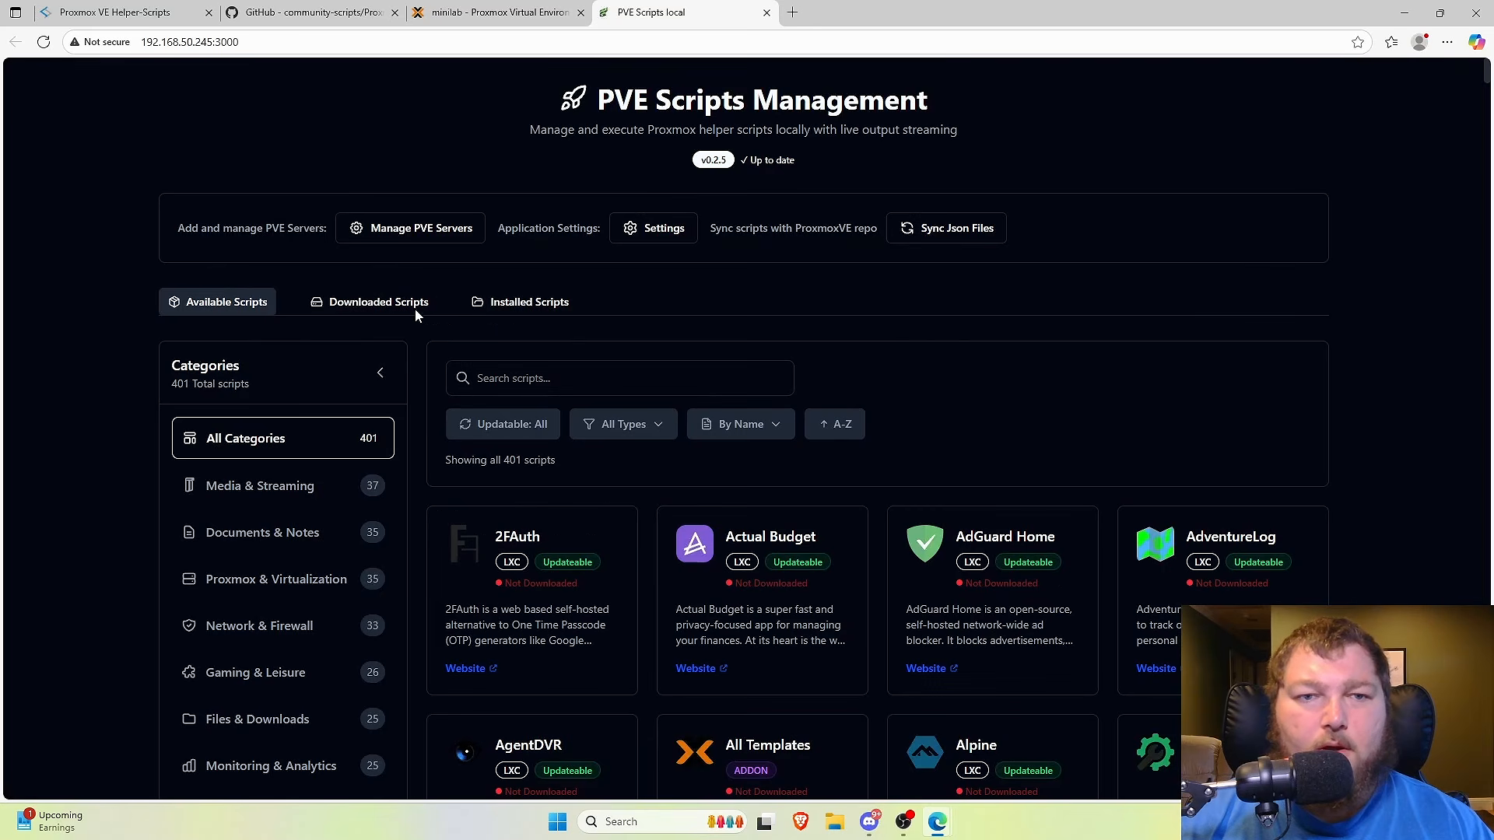
Look through the available scripts and view the list of installed script records
scroll(745, 379, "down", 3)
left_click_drag(1486, 82, 1396, 109)
scroll(307, 536, "up", 5)
scroll(306, 537, "up", 10)
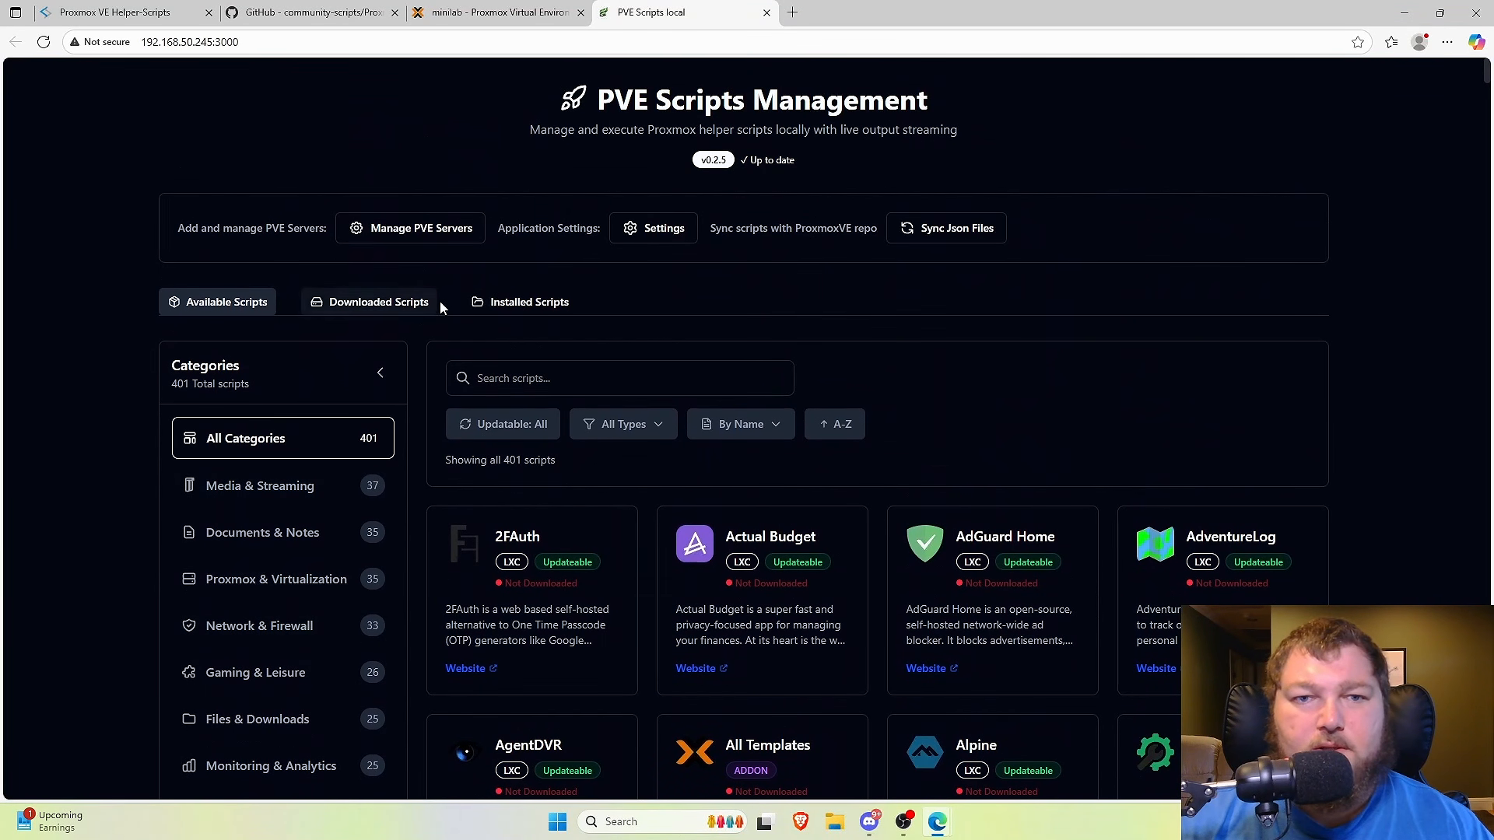
left_click(493, 304)
scroll(637, 537, "down", 2)
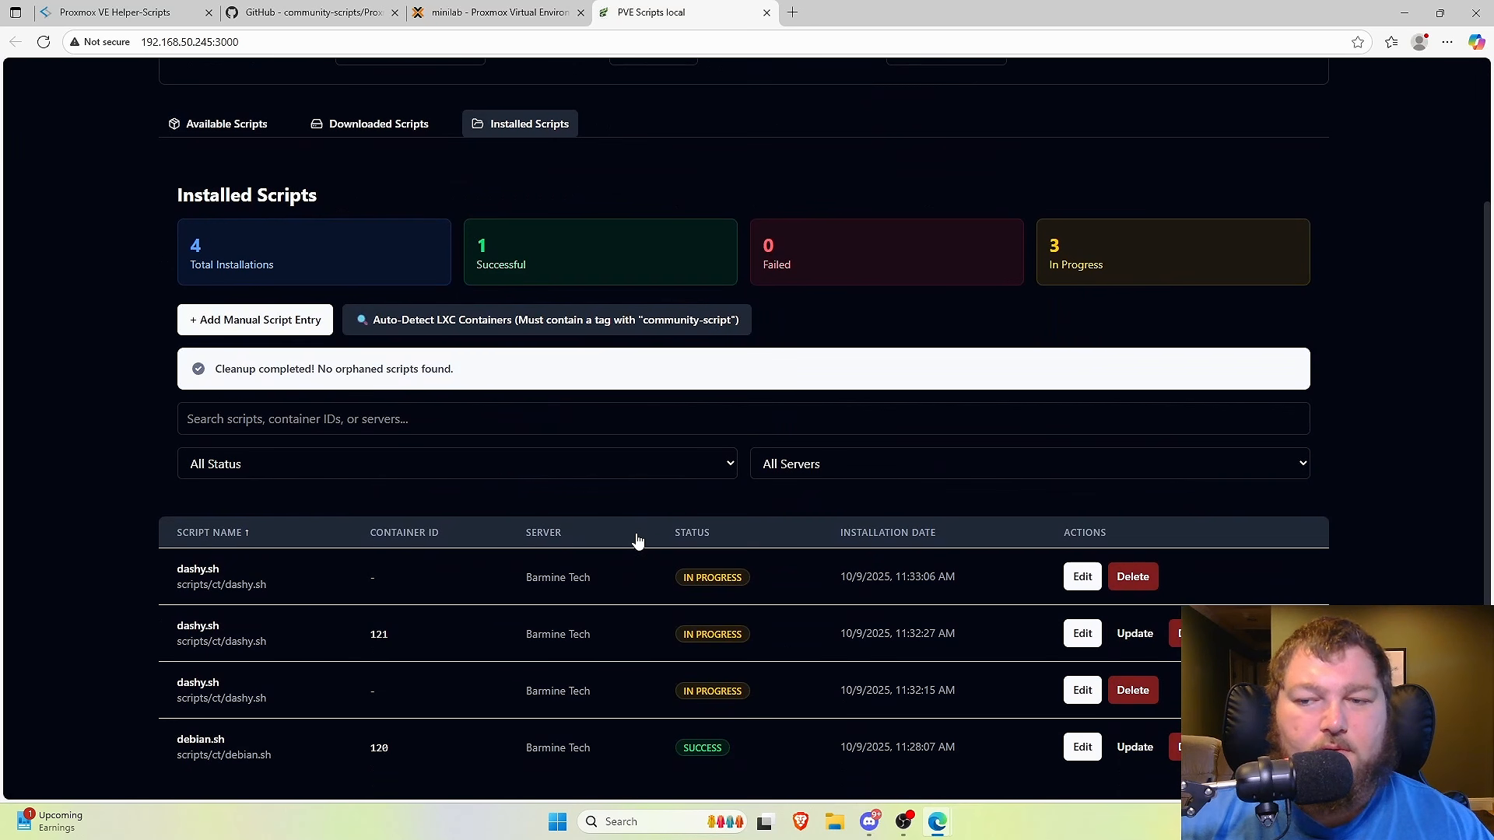